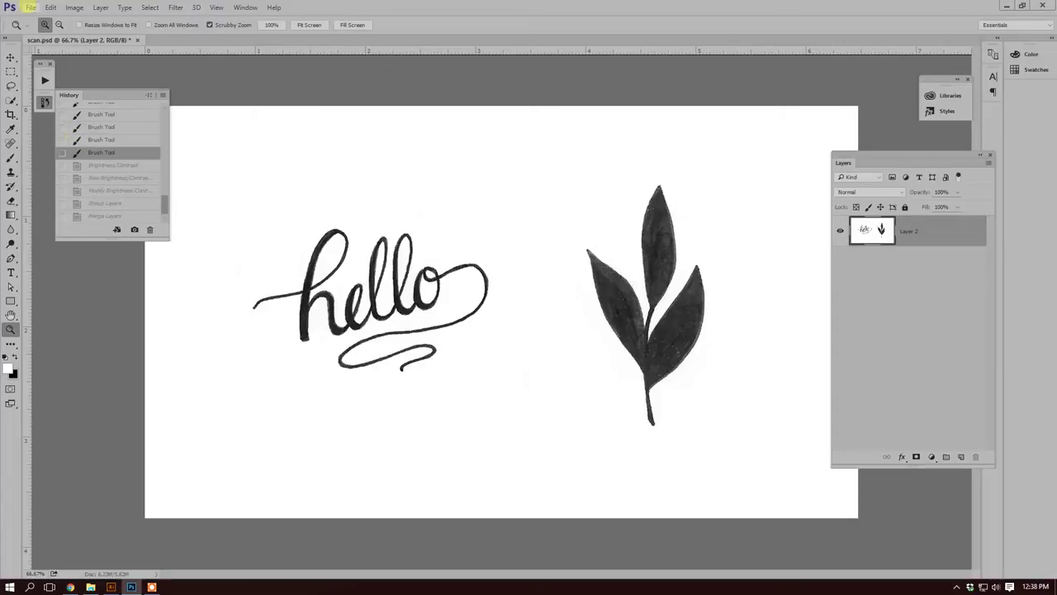
Step: Start a scanner import at 300 resolution, then cancel the scan and return to the artwork
click(30, 7)
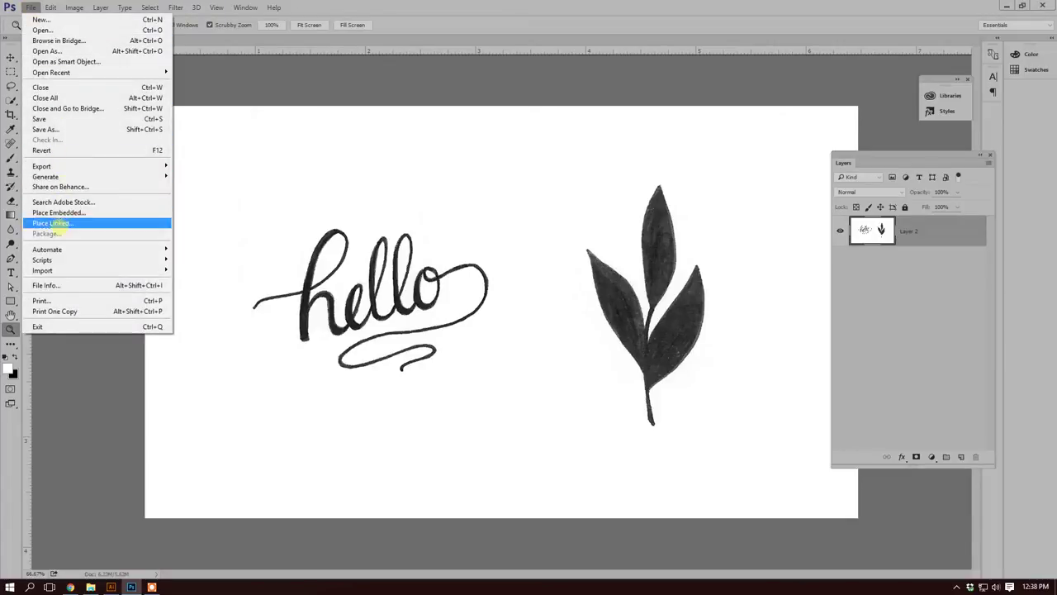
mouse_move(53, 271)
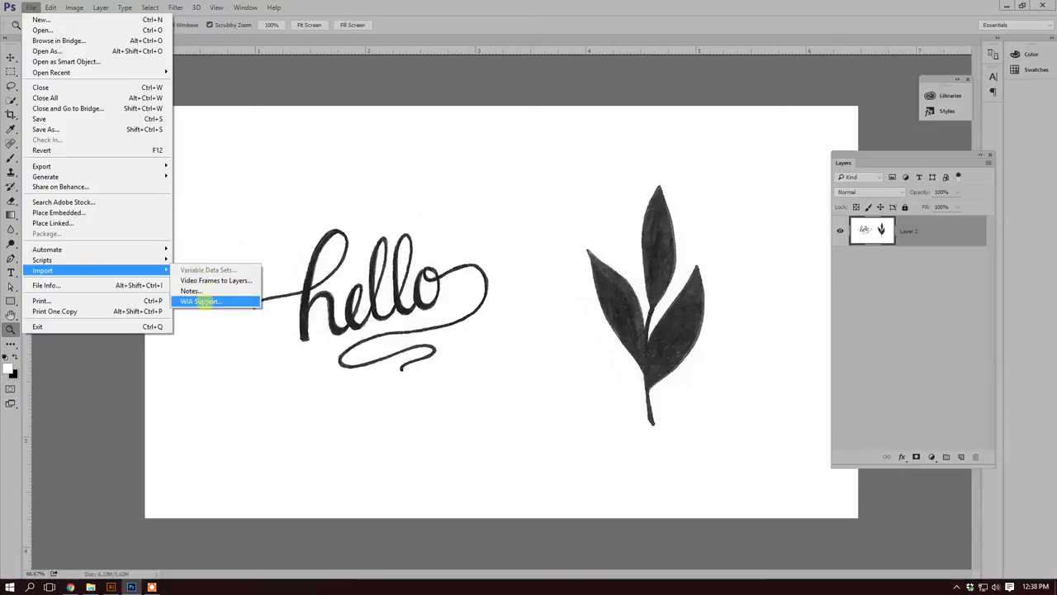
click(202, 302)
click(579, 356)
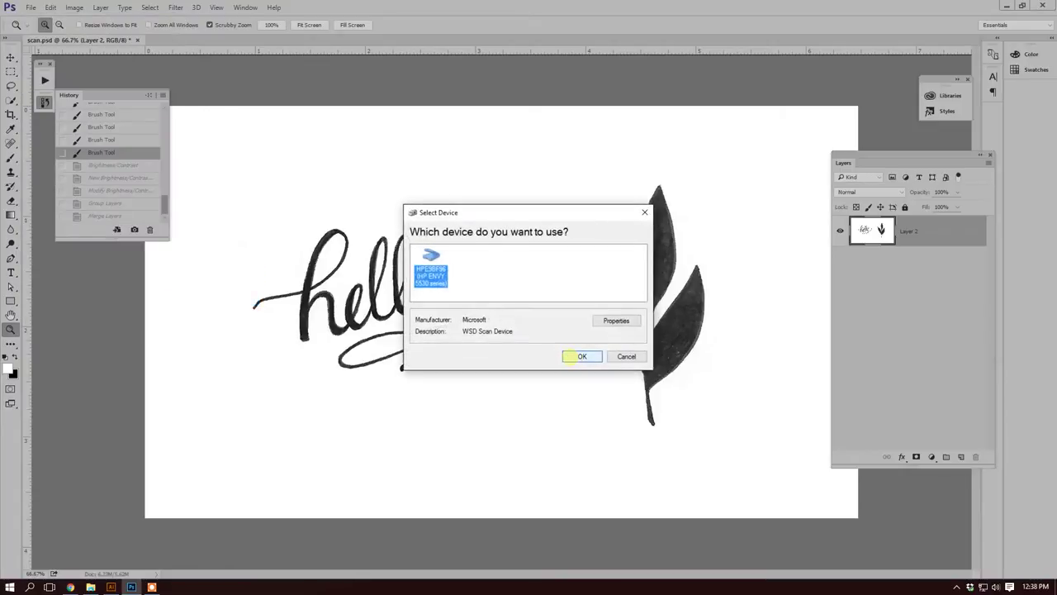
click(580, 356)
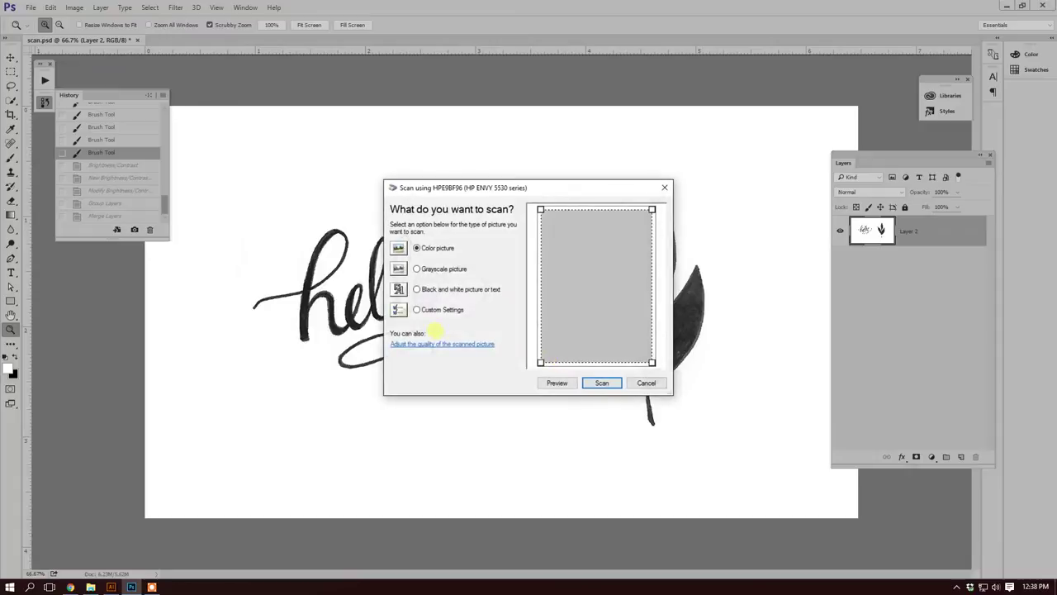
click(438, 344)
drag(430, 319, 408, 319)
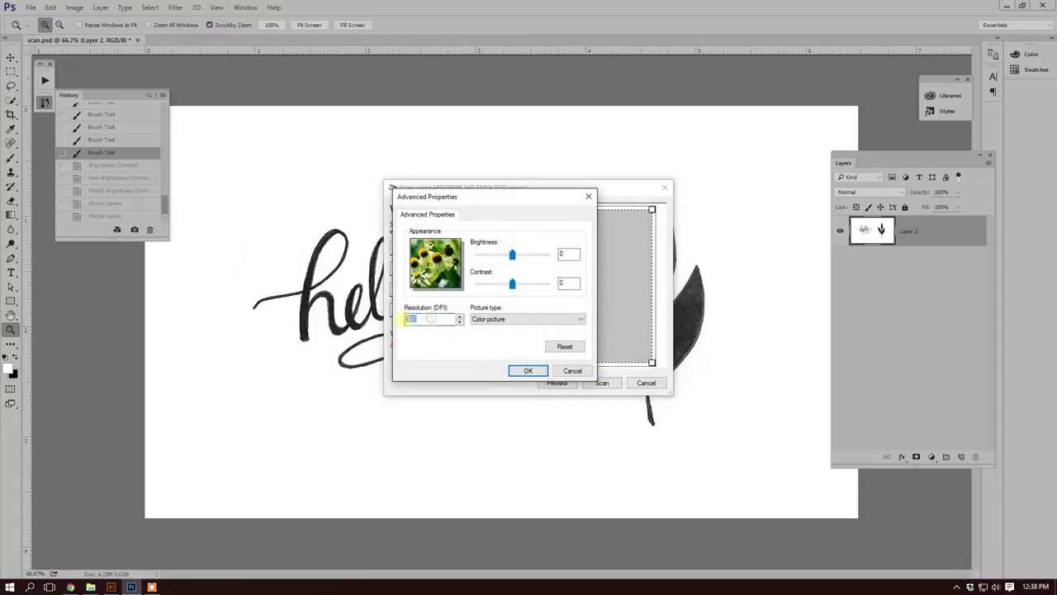
click(425, 320)
click(527, 370)
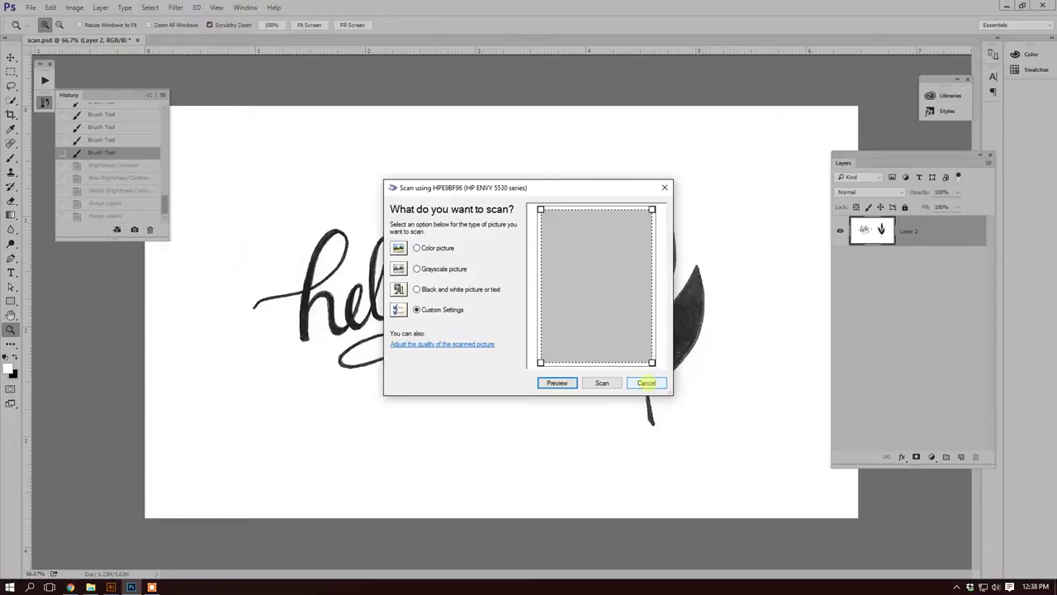
click(646, 382)
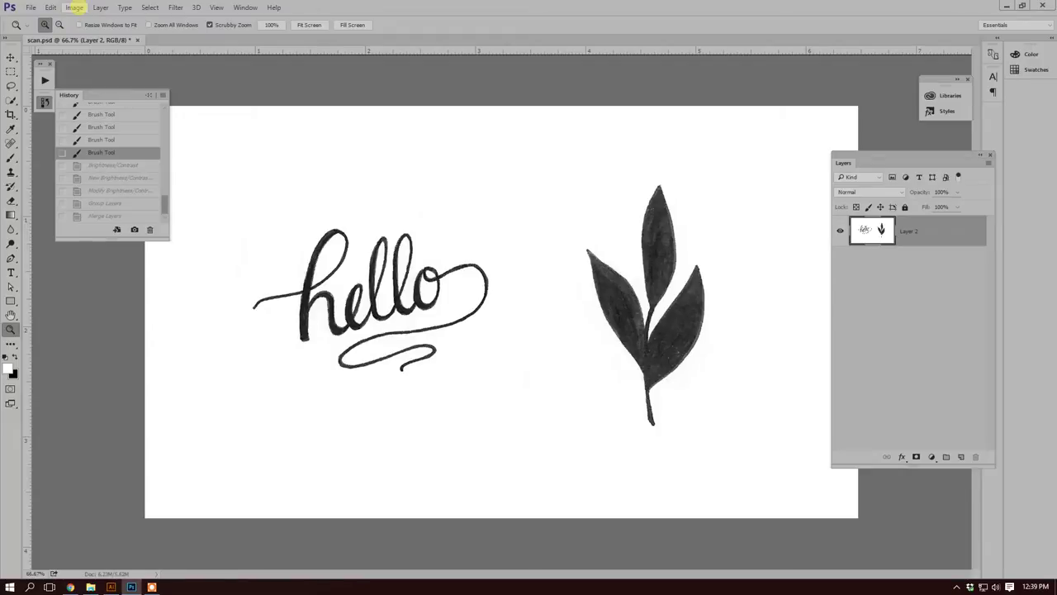
Step: Apply Brightness/Contrast with contrast near maximum and brightness lowered, turning the artwork solid black
click(75, 8)
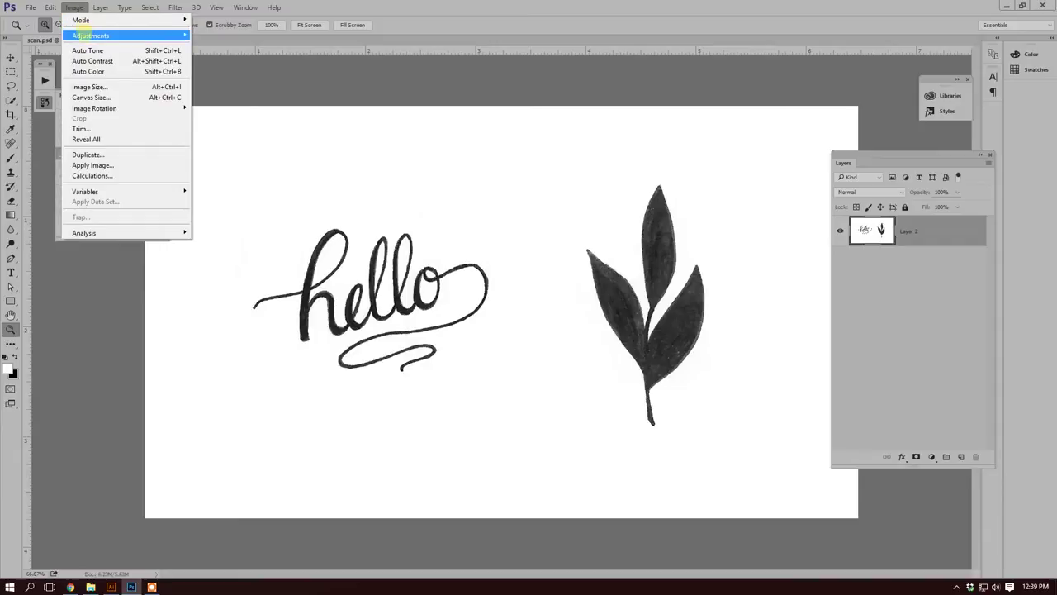
mouse_move(90, 35)
click(252, 35)
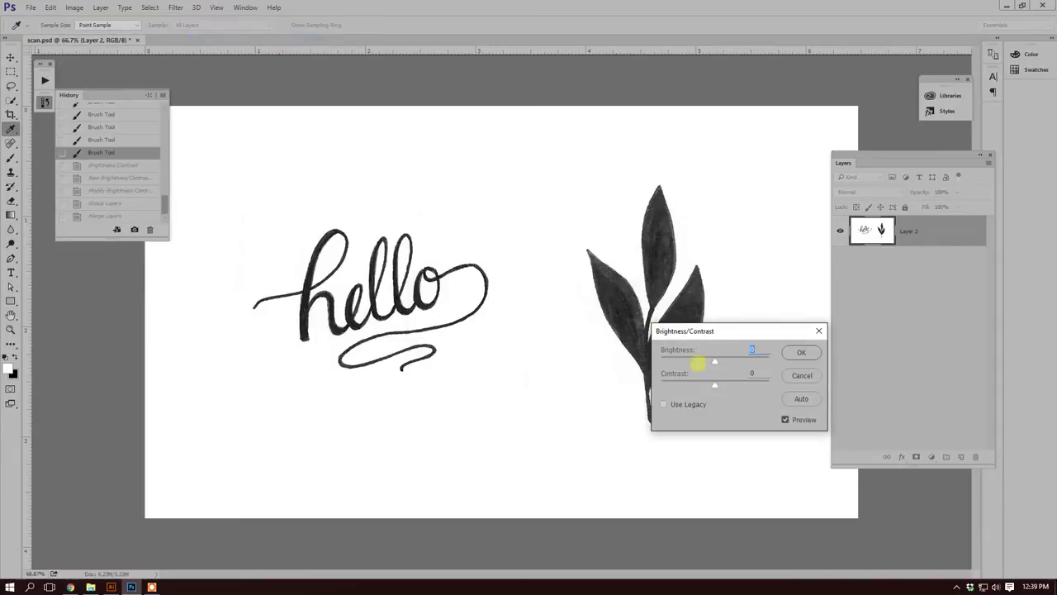
click(712, 385)
drag(712, 385, 768, 385)
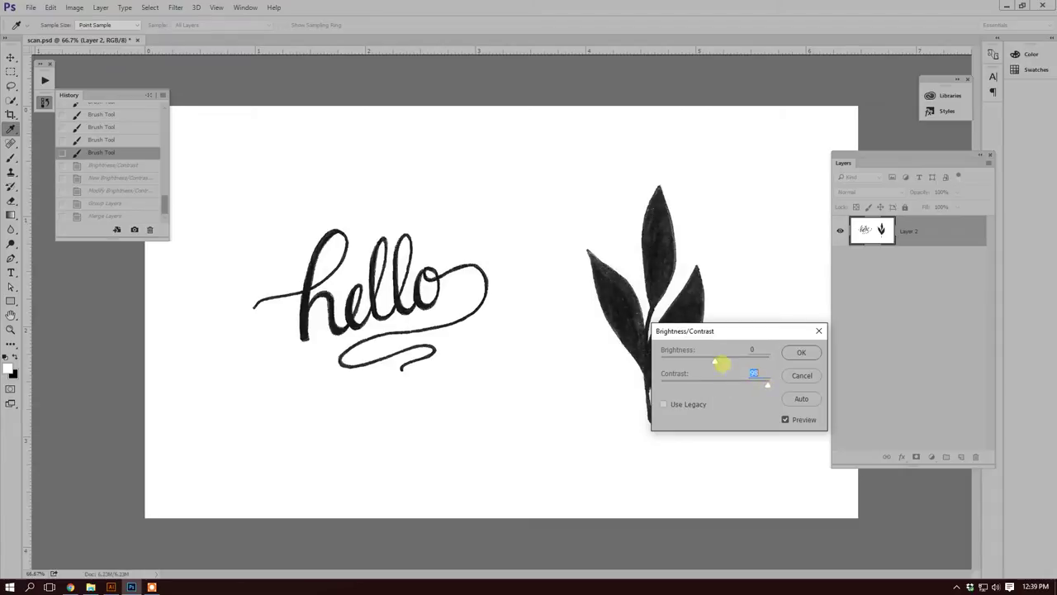
drag(715, 362, 701, 361)
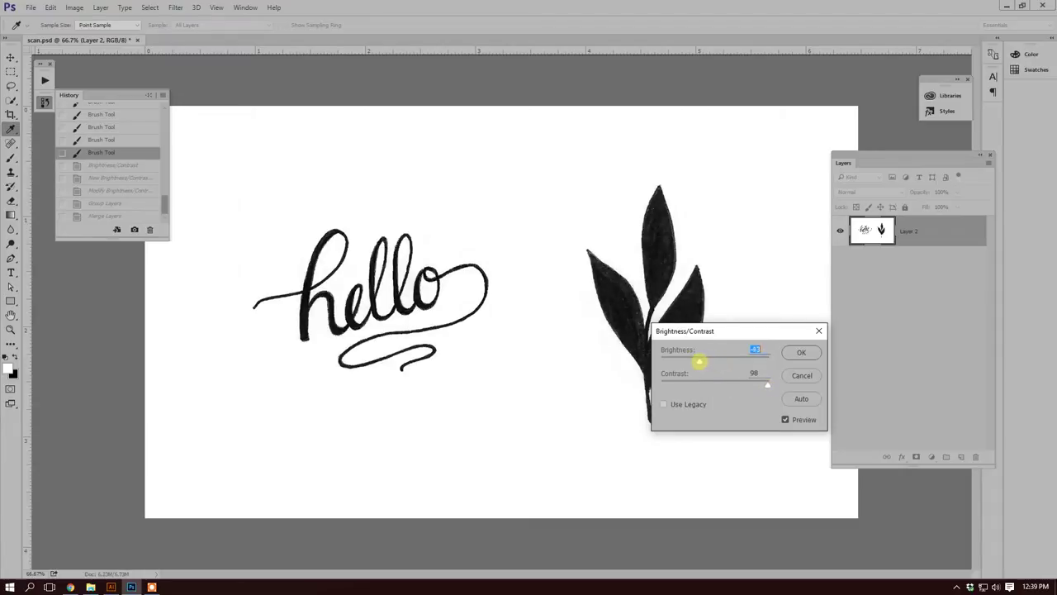
click(754, 373)
click(802, 352)
key(z)
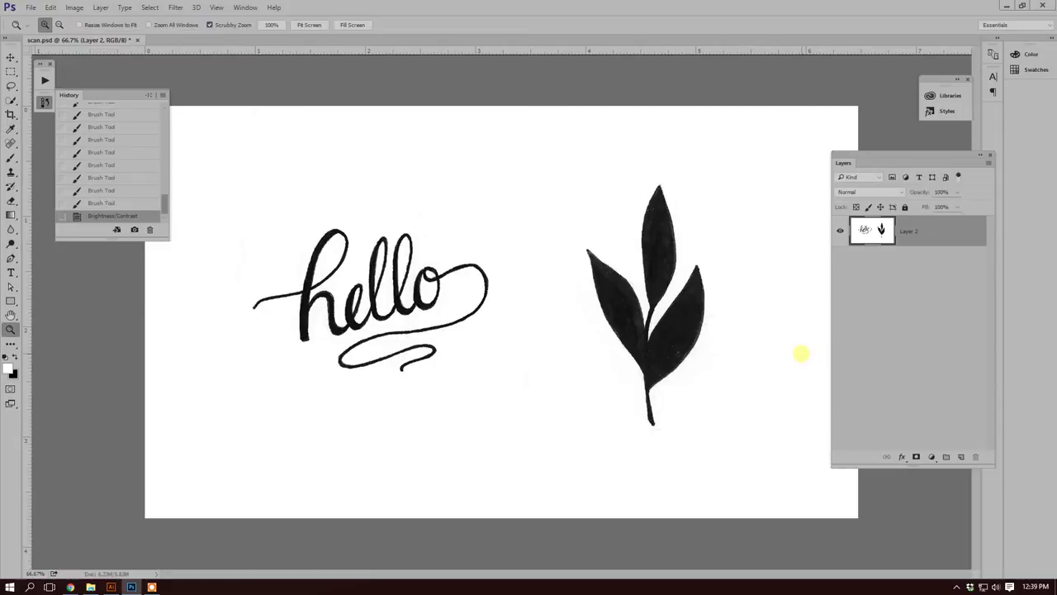
Step: Apply Levels with black input 8 and white input about 230, then close the Adjustments panel
click(74, 8)
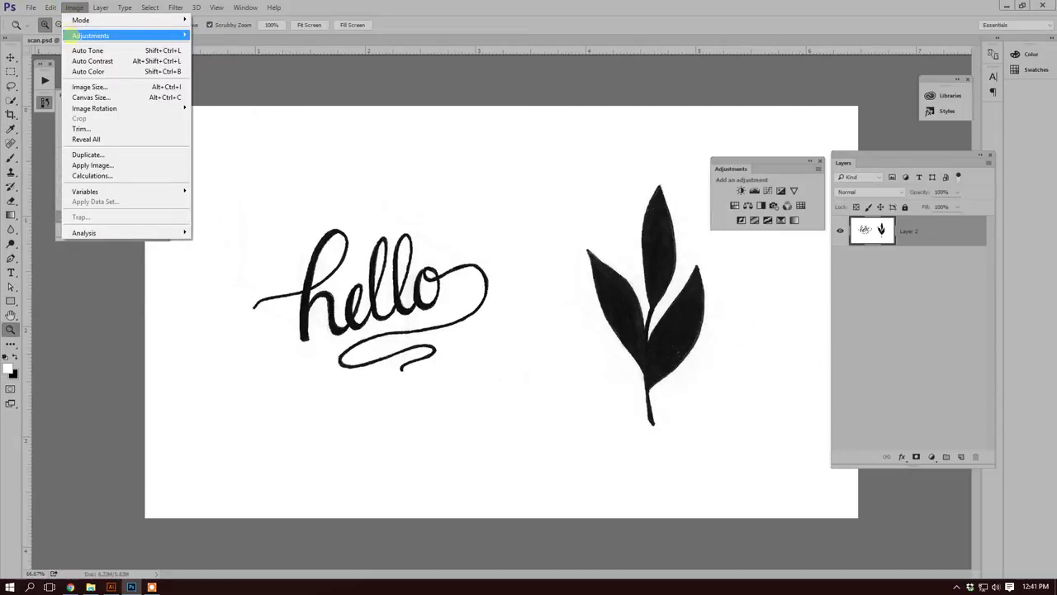
mouse_move(83, 35)
click(217, 46)
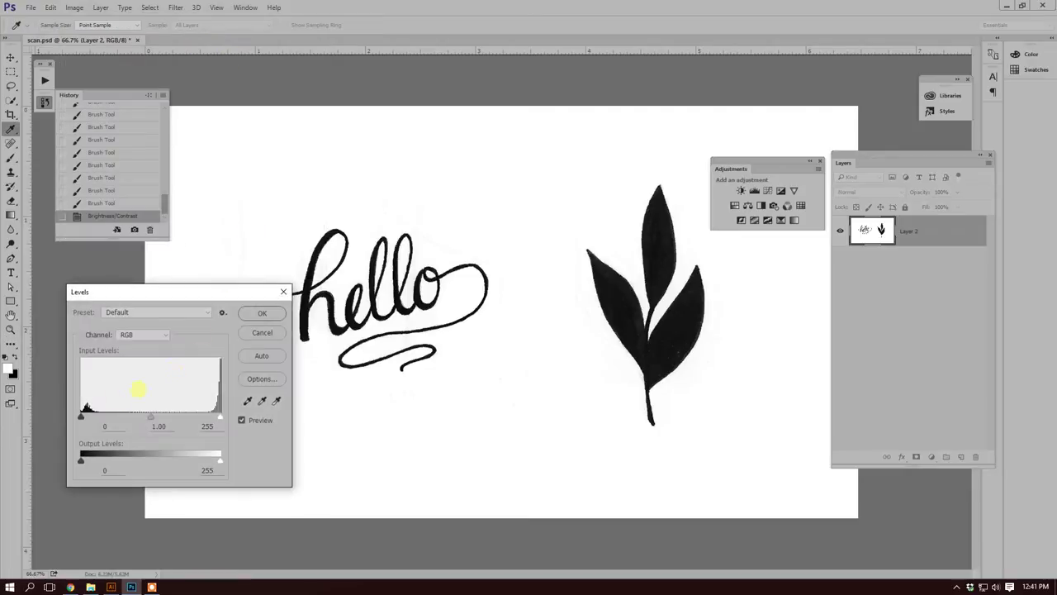
drag(82, 417, 85, 415)
drag(220, 415, 209, 416)
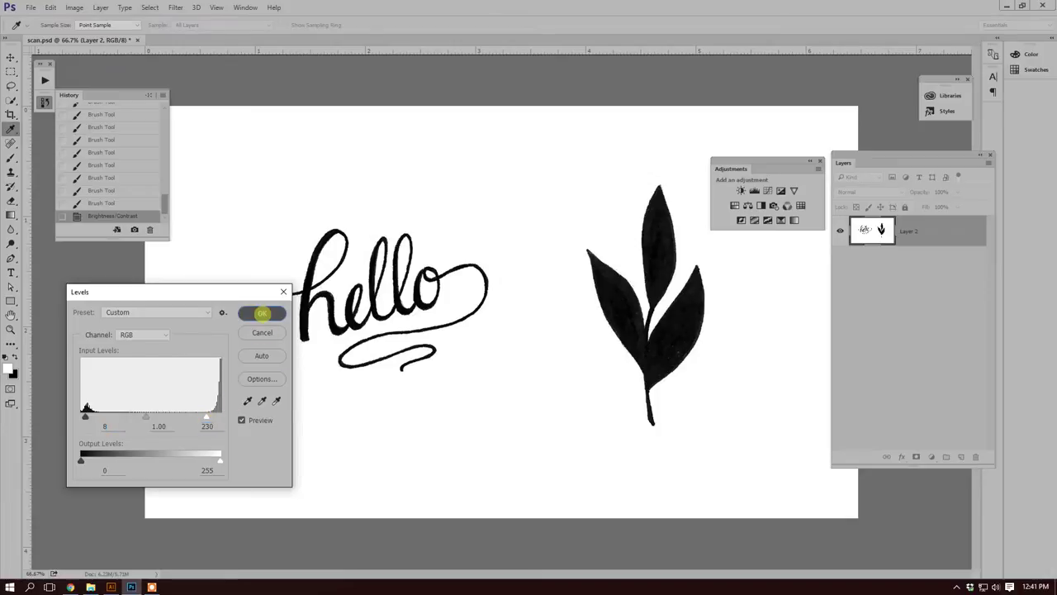
click(262, 311)
key(z)
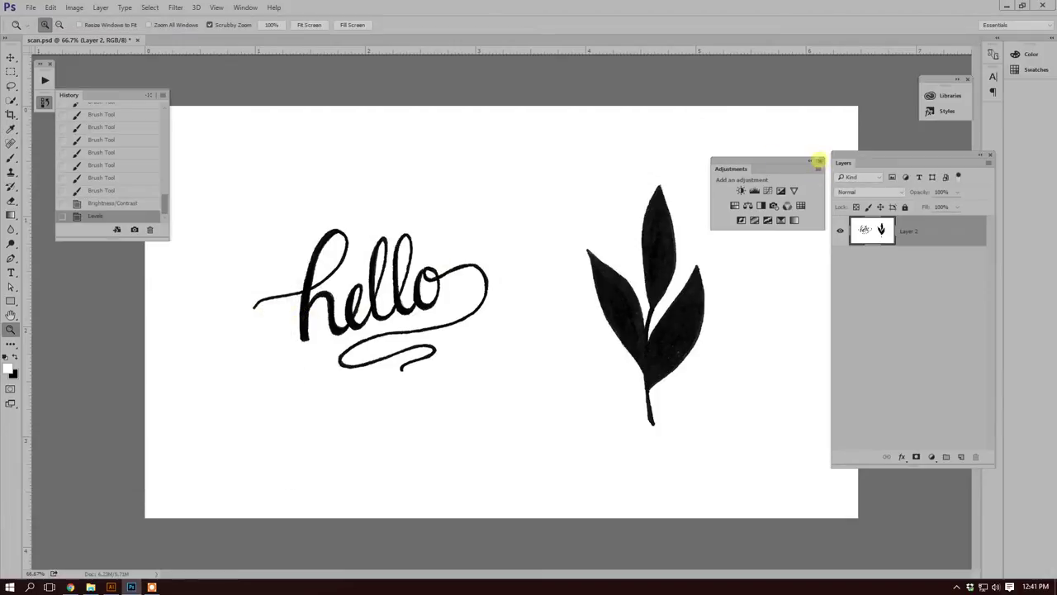
click(819, 160)
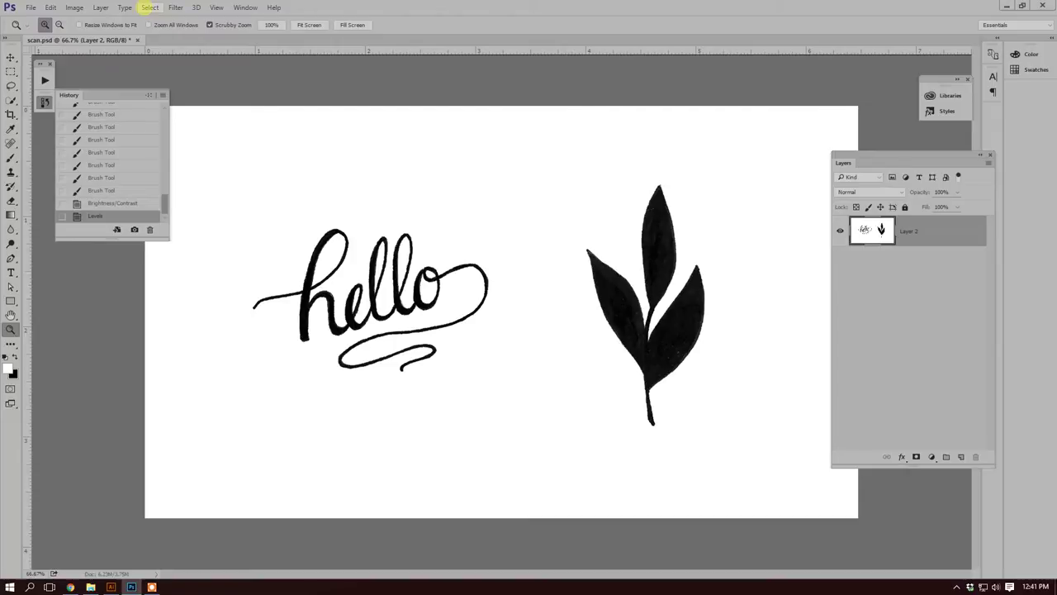
Step: Select all of the cleaned scan in Photoshop and paste it into the Illustrator document
click(149, 8)
click(153, 20)
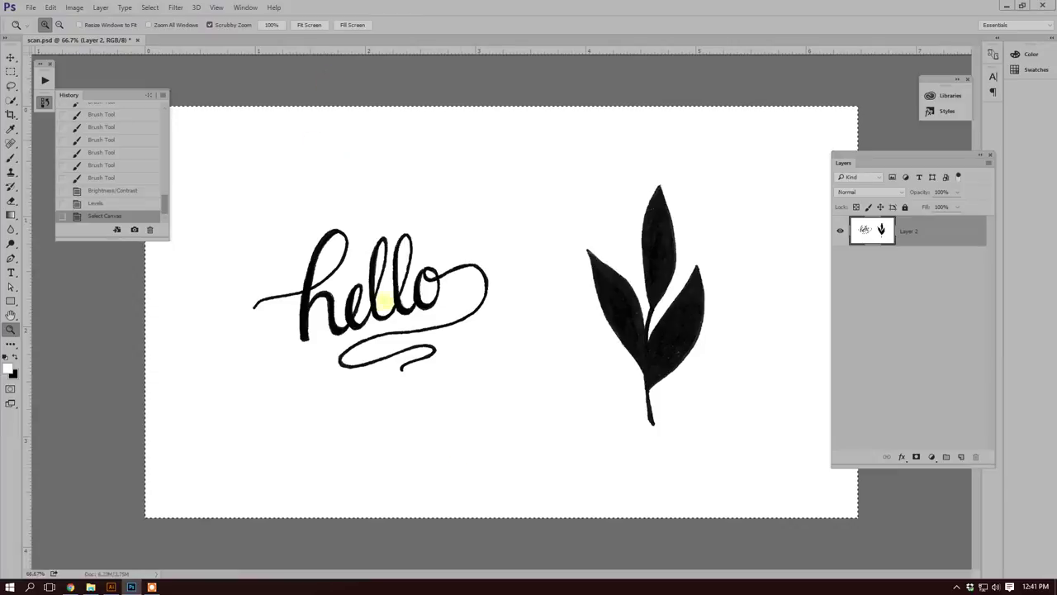
mouse_move(111, 586)
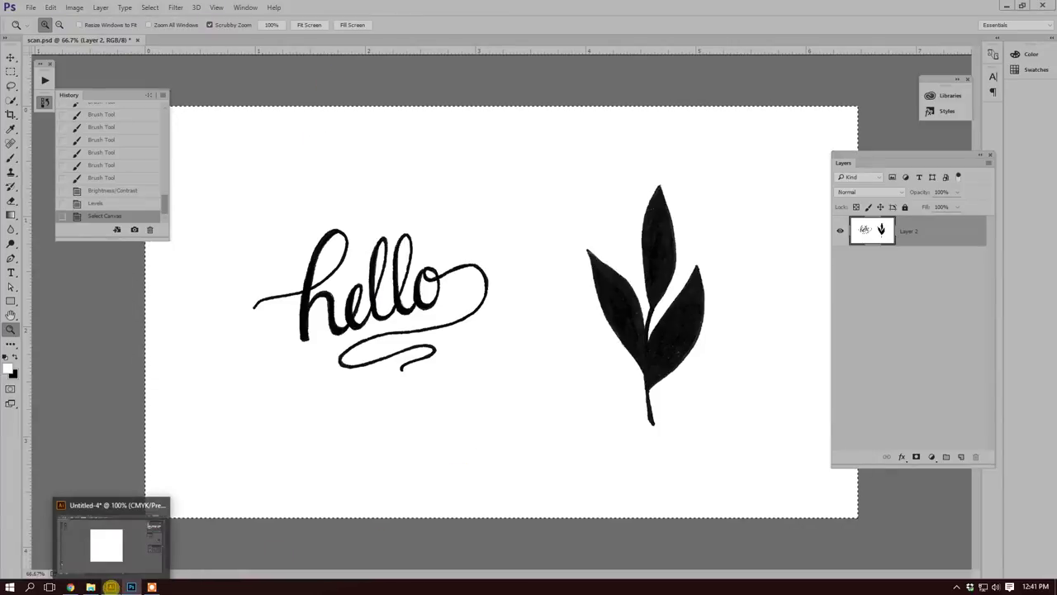
click(111, 587)
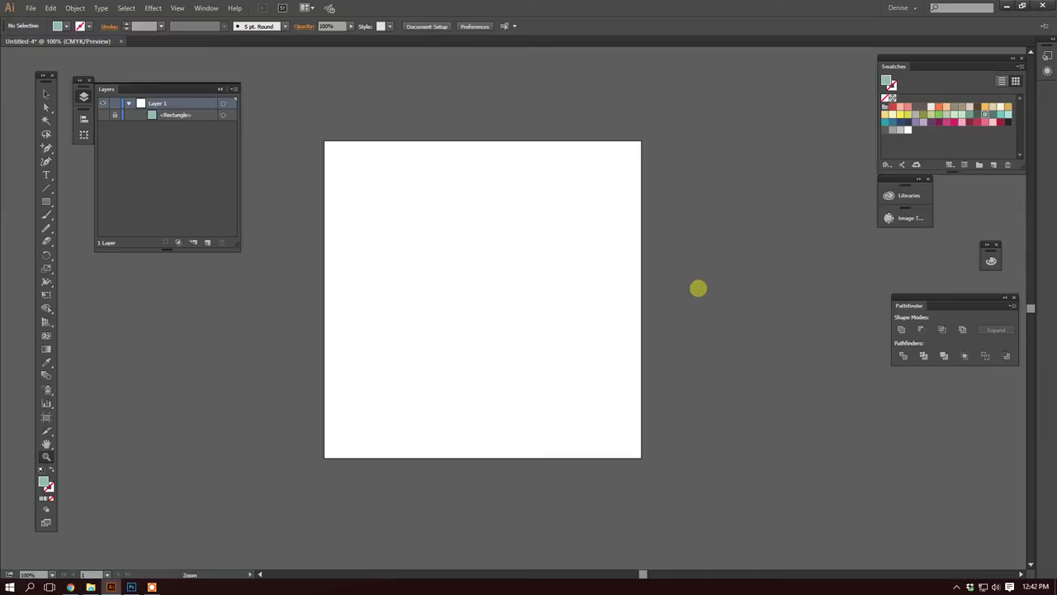
key(ctrl)
key(ctrl+v)
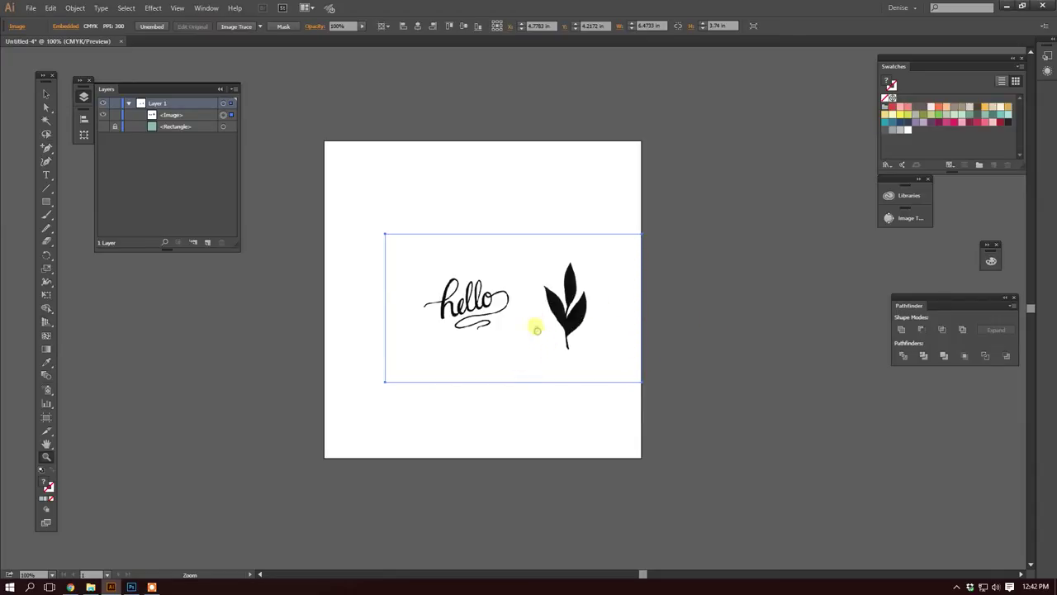
Step: Frame the pasted hello and leaf artwork in view and open the Image Trace panel
drag(538, 331, 619, 387)
alt+click(540, 190)
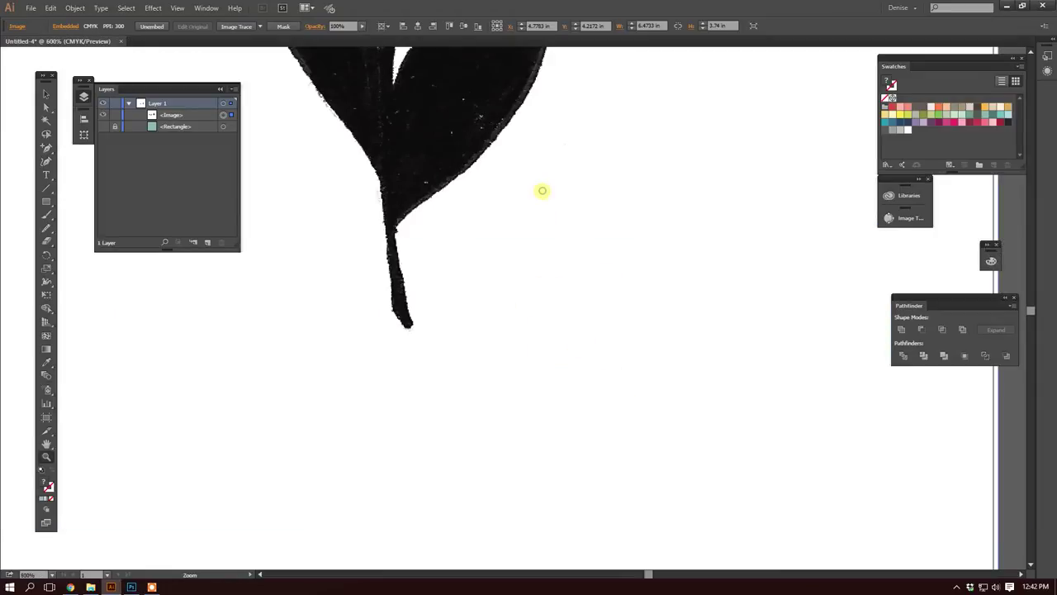
alt+click(457, 237)
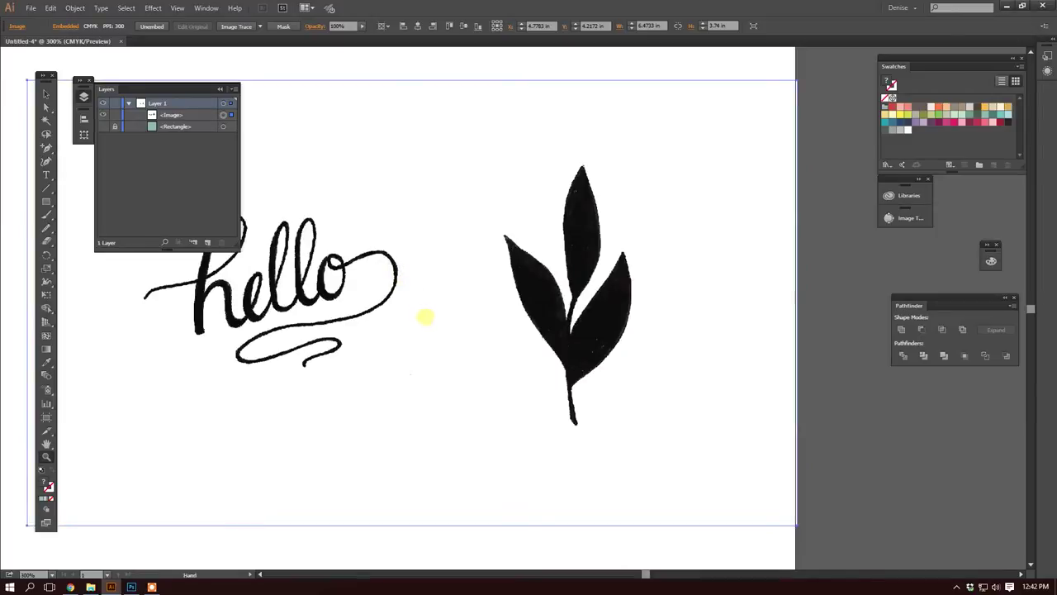
drag(424, 314, 531, 292)
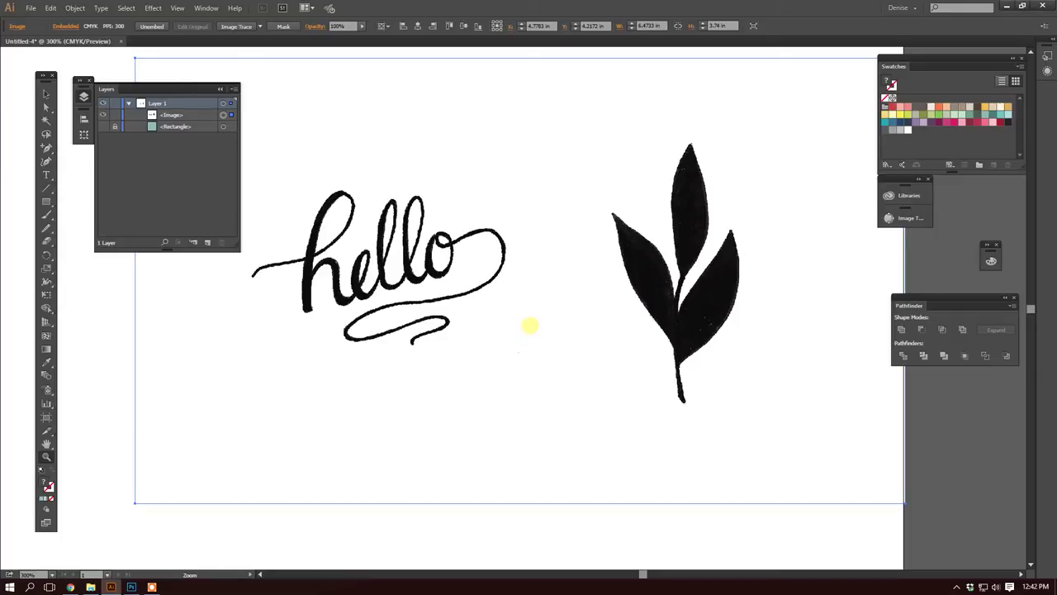
click(891, 218)
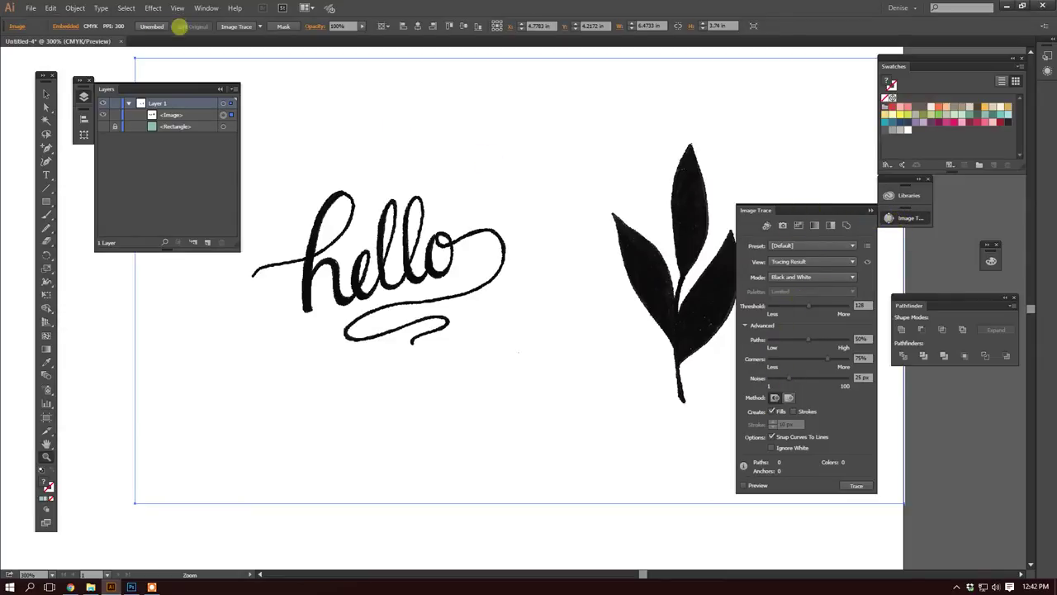
Step: Open the Image Trace panel's Preset dropdown, currently set to Default
click(206, 8)
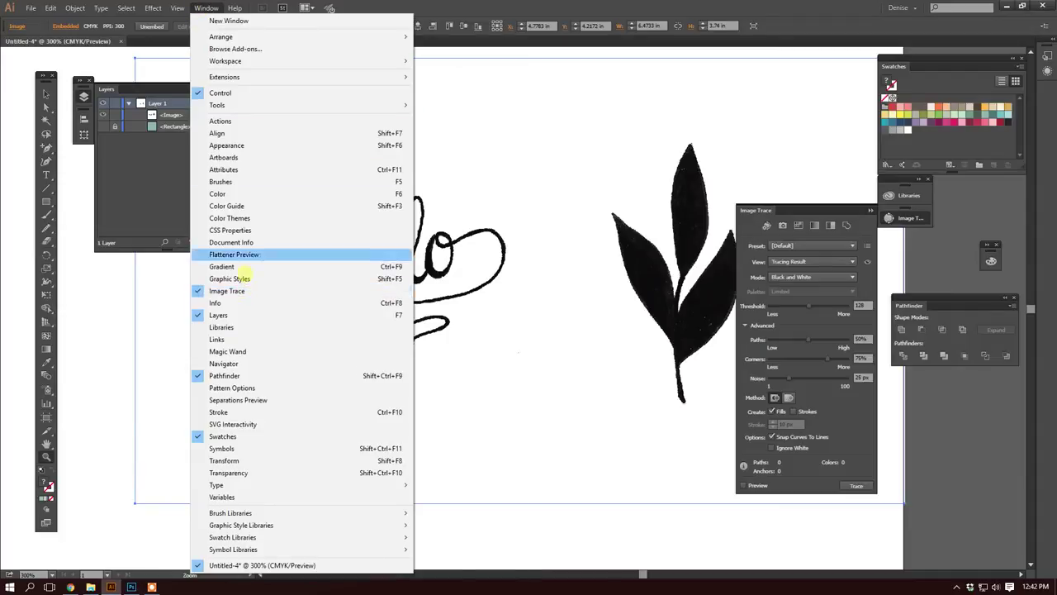
click(206, 7)
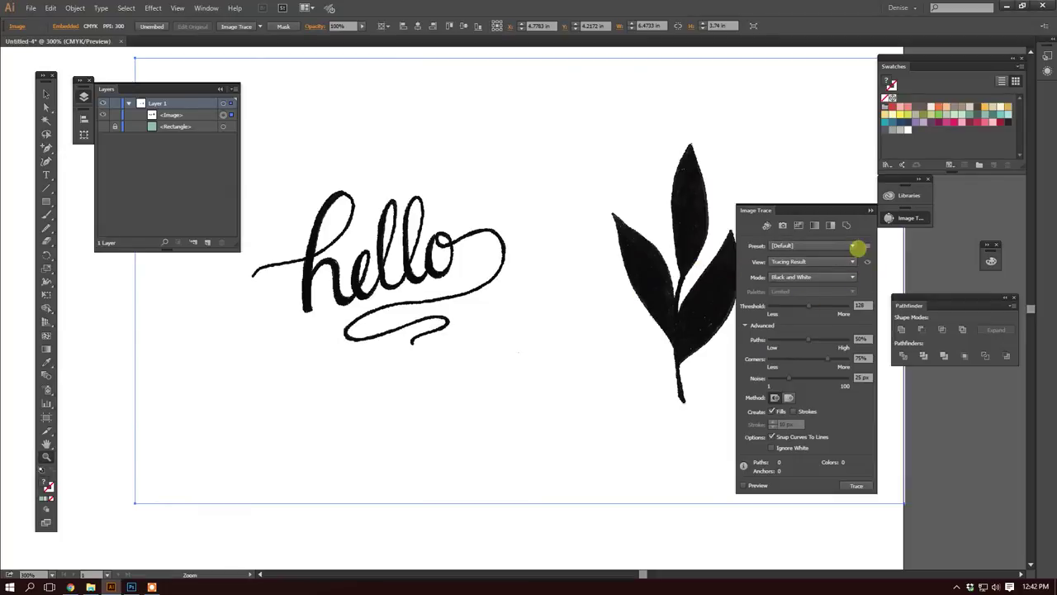
click(853, 245)
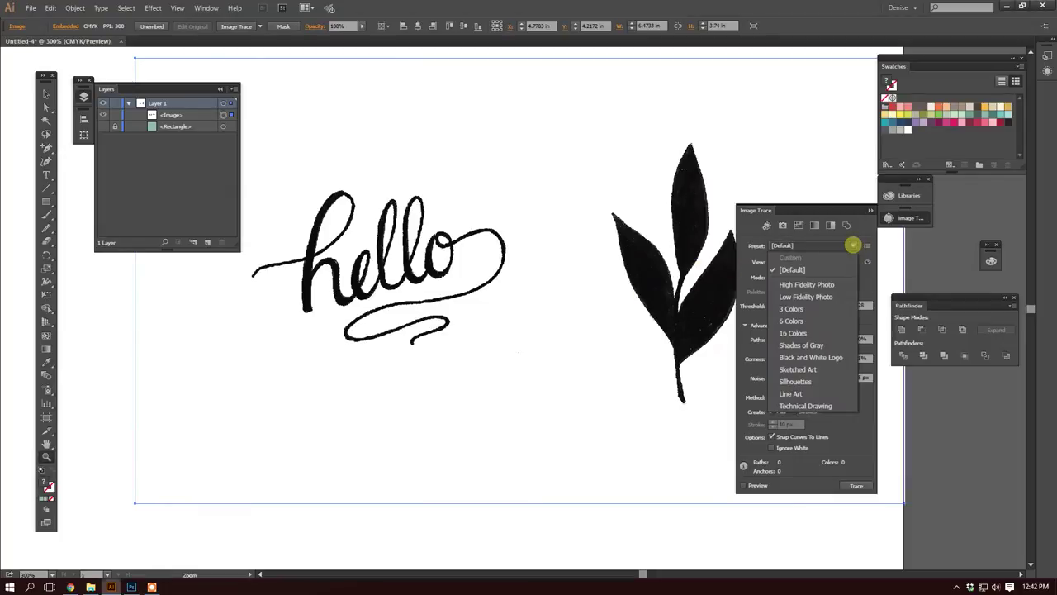
Step: Trace the scan with the Black and White Logo preset and move the Image Trace panel aside
click(799, 356)
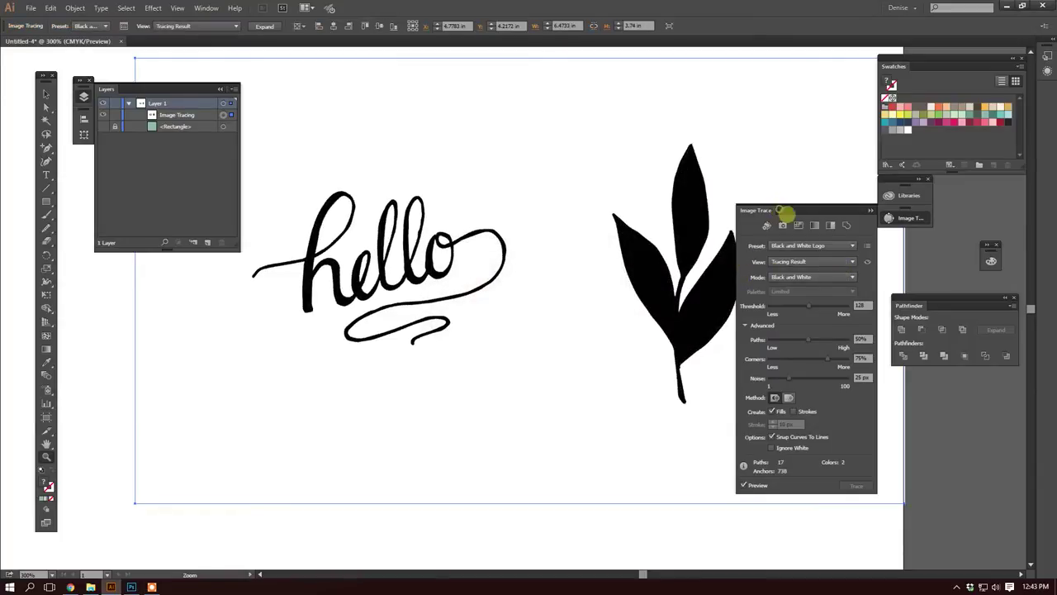
mouse_move(780, 209)
mouse_down()
mouse_move(803, 218)
mouse_move(780, 211)
mouse_up()
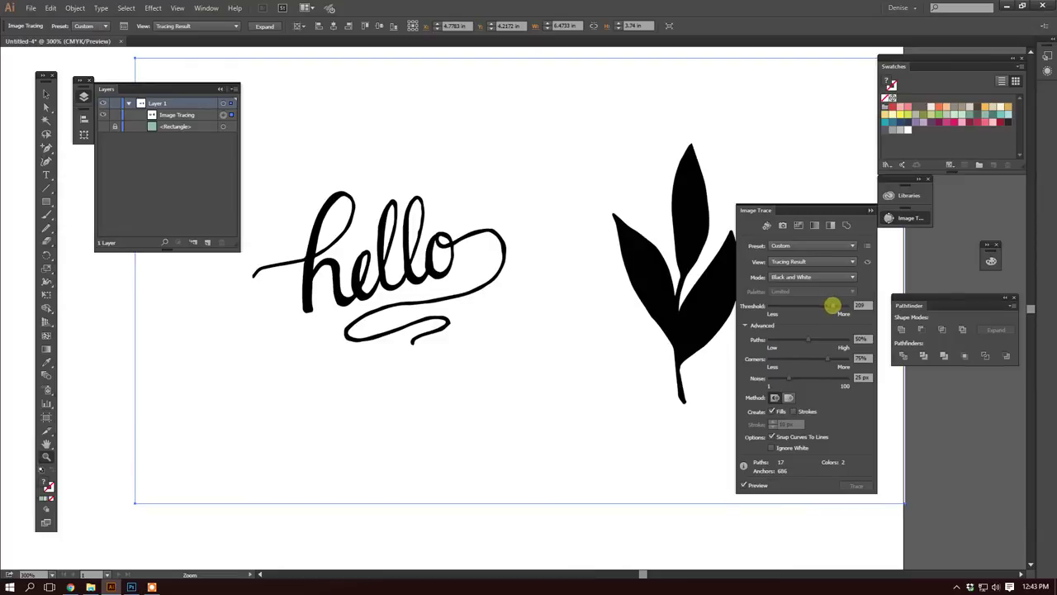
Step: Tune the trace to 56% Paths and a 156 threshold, then collapse the Image Trace panel
click(832, 306)
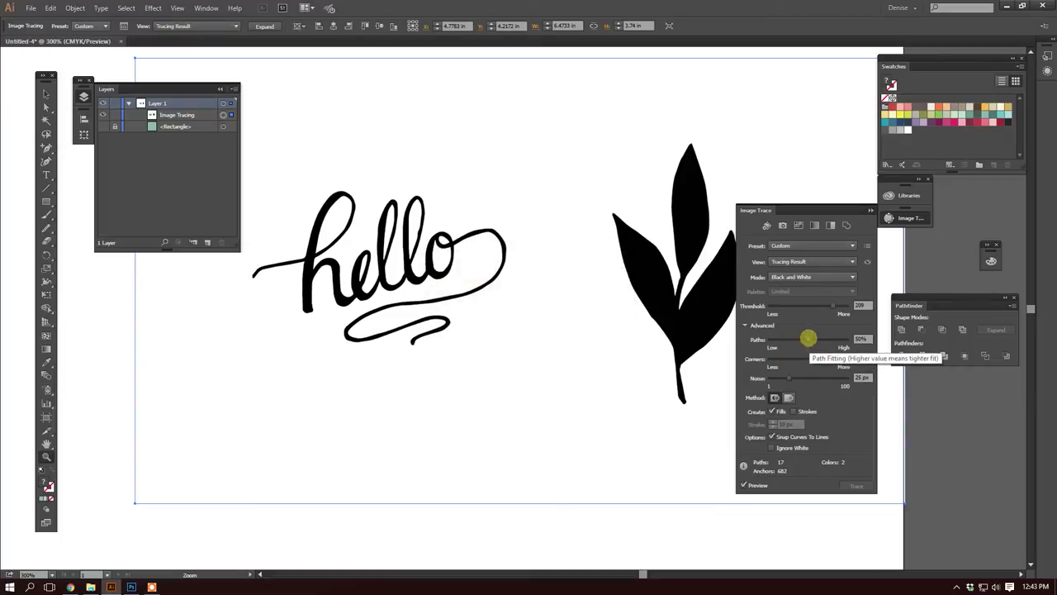
mouse_move(809, 339)
mouse_down()
mouse_move(798, 338)
mouse_move(818, 338)
mouse_up()
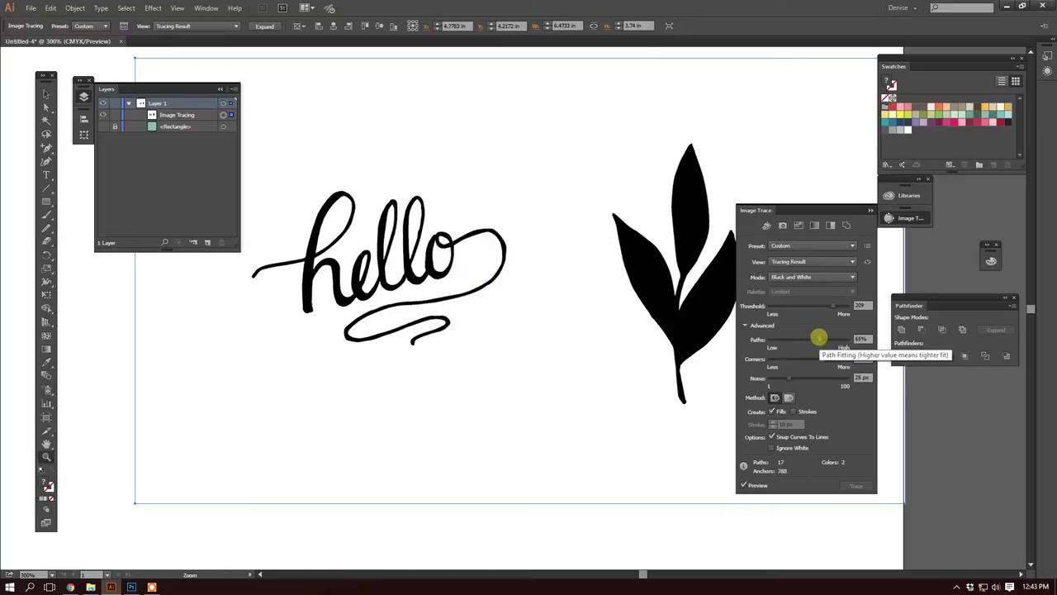
drag(818, 337, 812, 336)
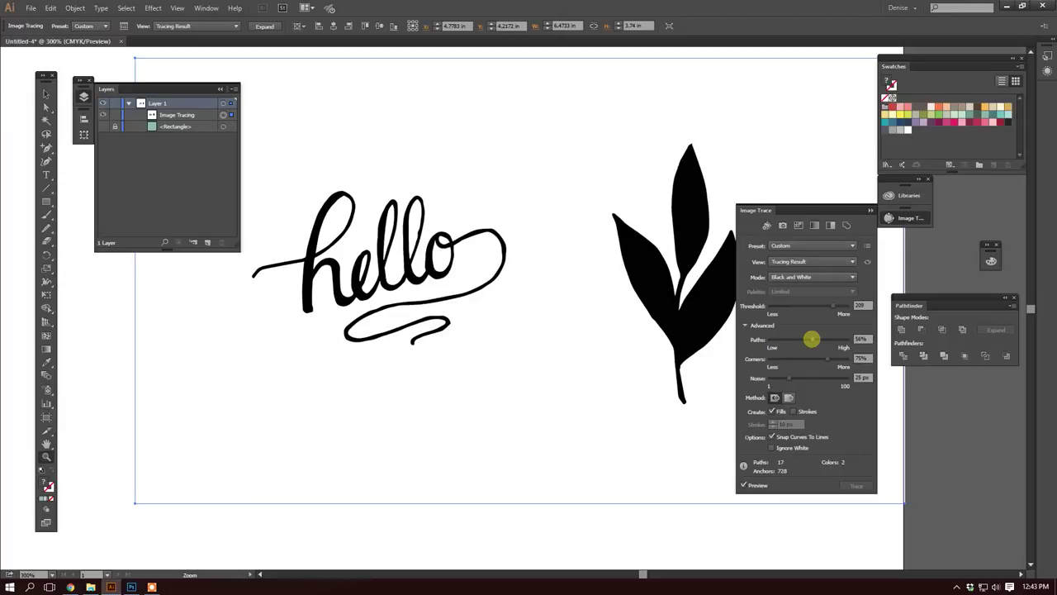
drag(833, 305, 786, 307)
drag(781, 307, 779, 307)
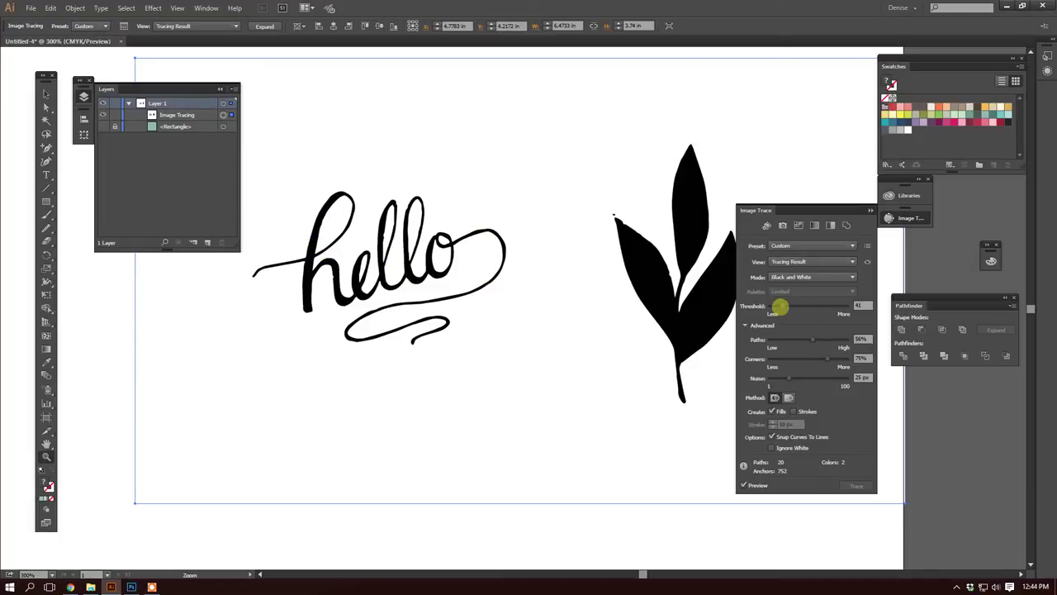
drag(780, 307, 807, 307)
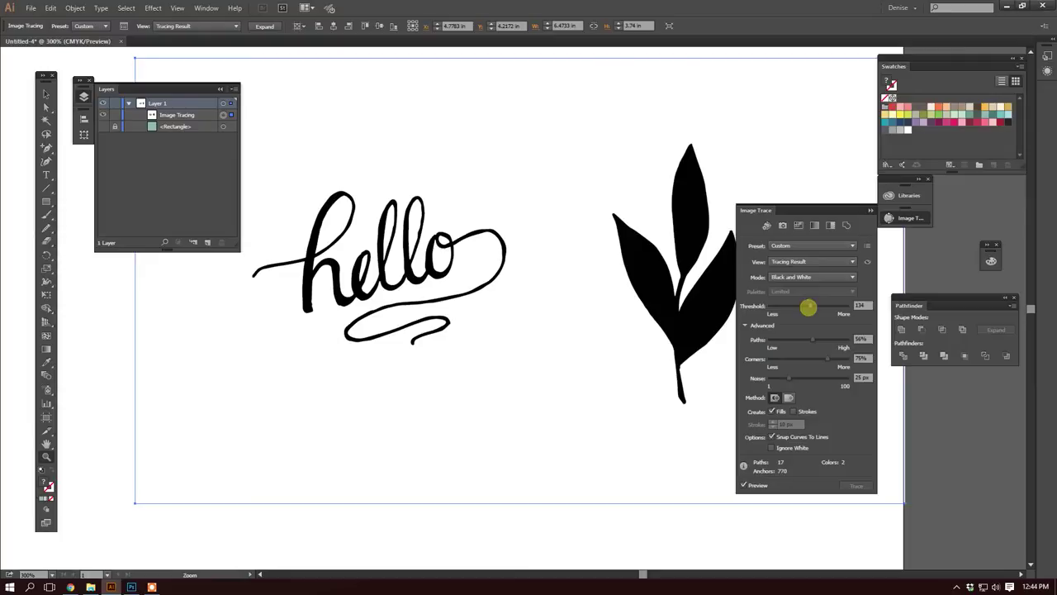
drag(808, 306, 813, 306)
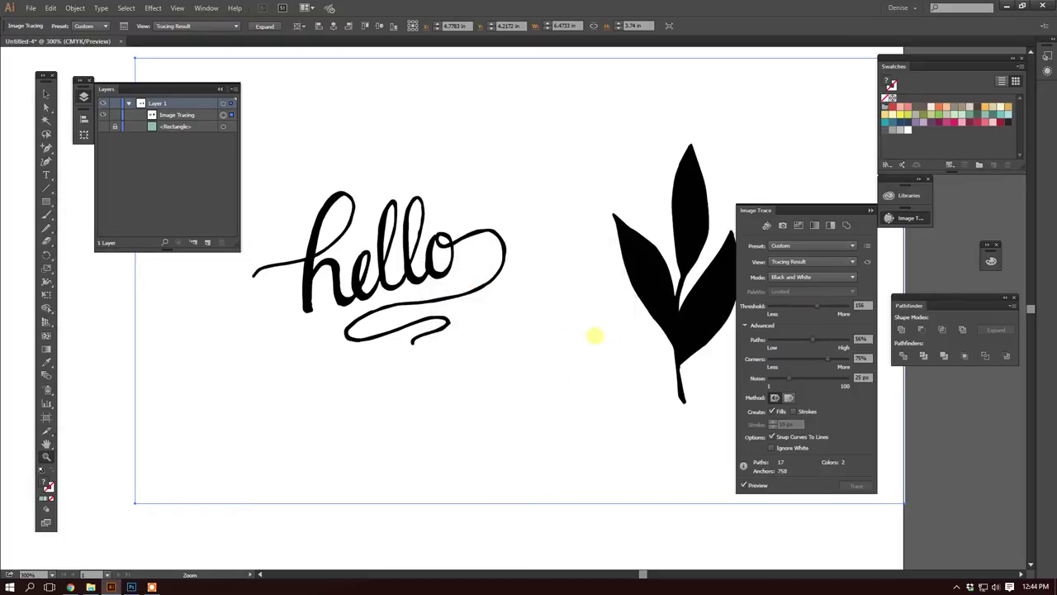
click(871, 209)
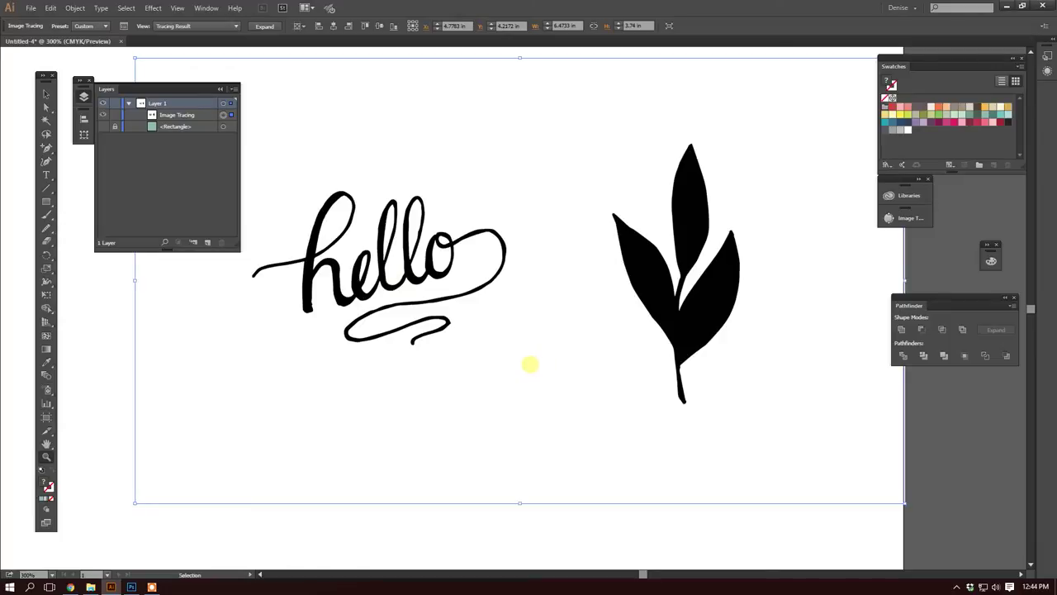
Step: Expand the trace into editable vector paths, confirming the Object > Expand options
key(ctrl+shift+e)
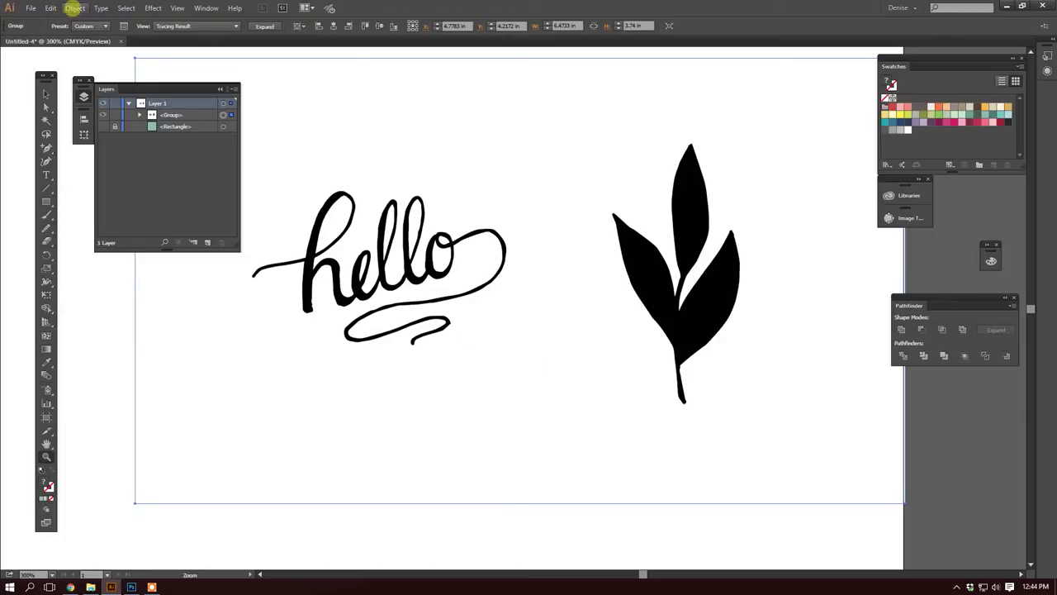
click(74, 8)
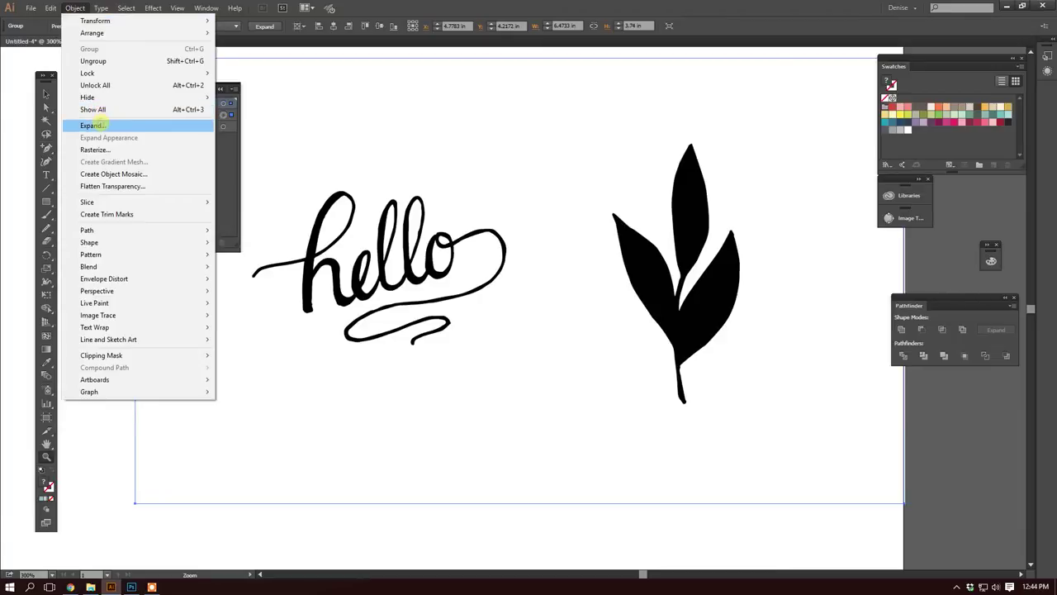
click(86, 125)
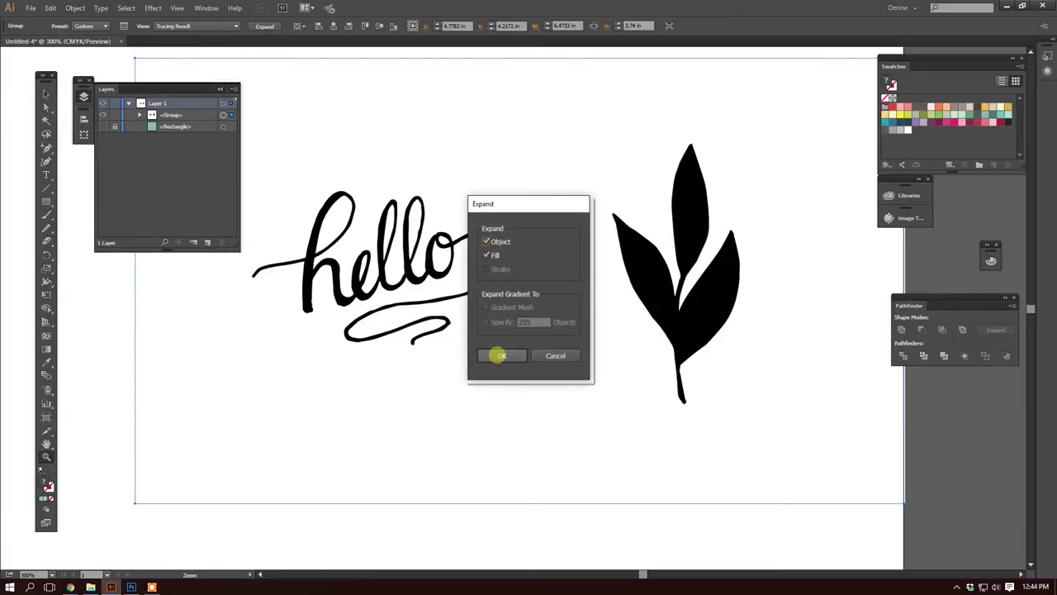
click(498, 356)
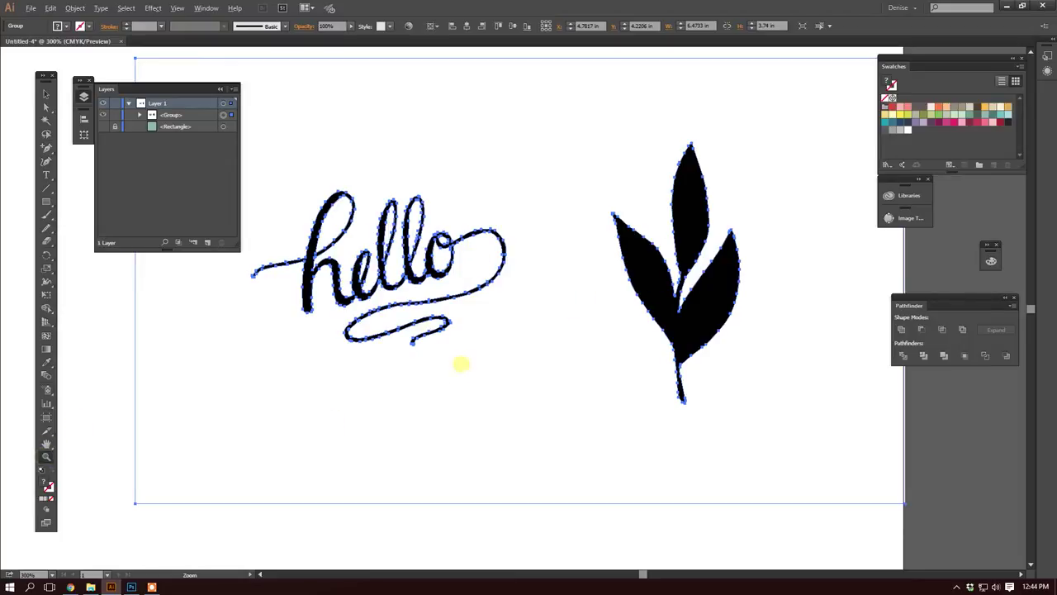
Step: Shift the expanded hello and leaf group slightly left and reveal the teal background rectangle
alt+click(519, 323)
click(46, 93)
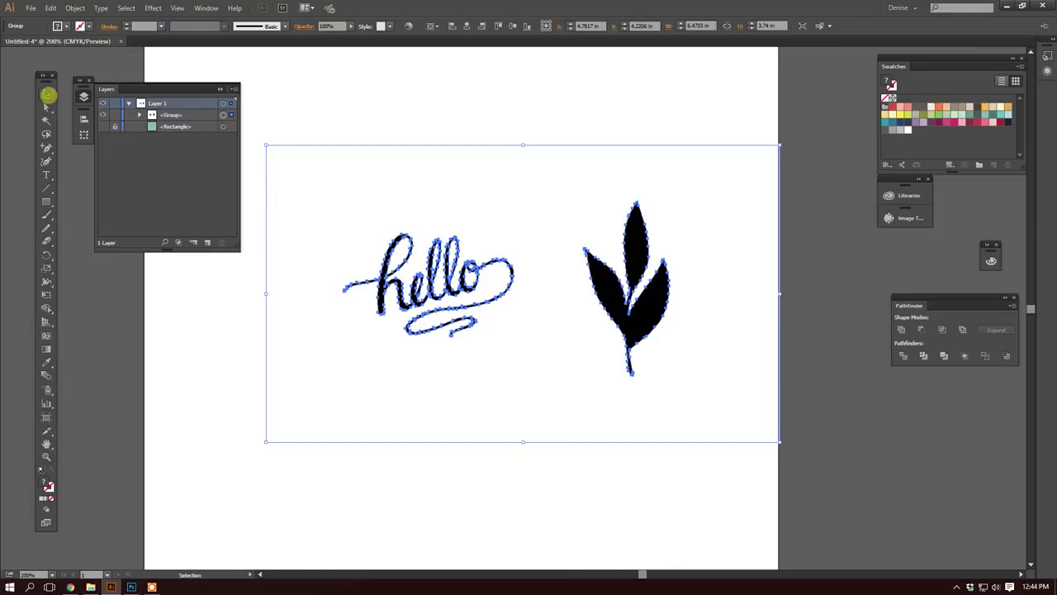
drag(467, 285, 420, 283)
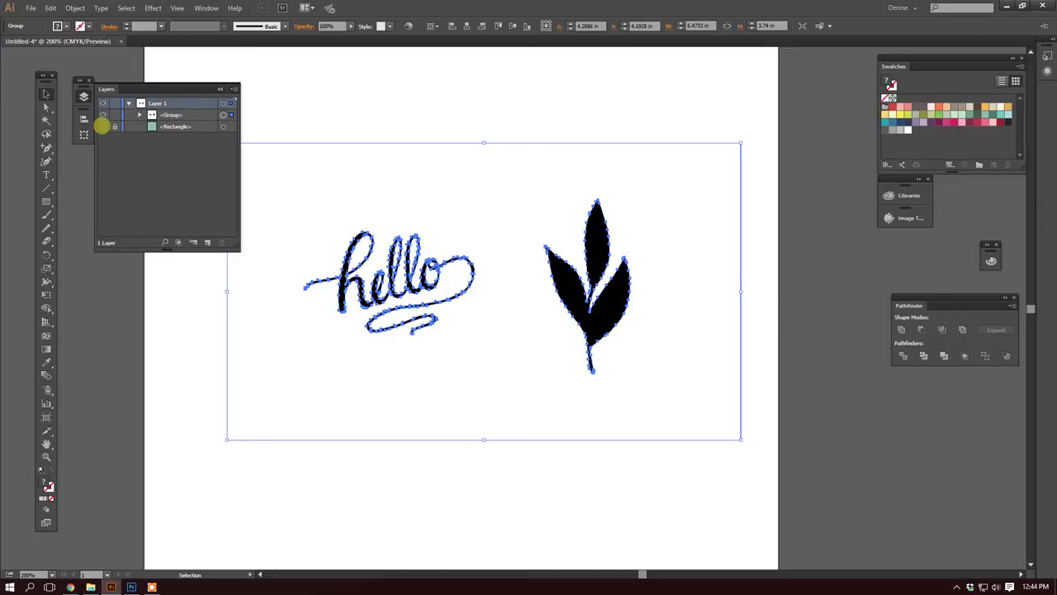
click(103, 126)
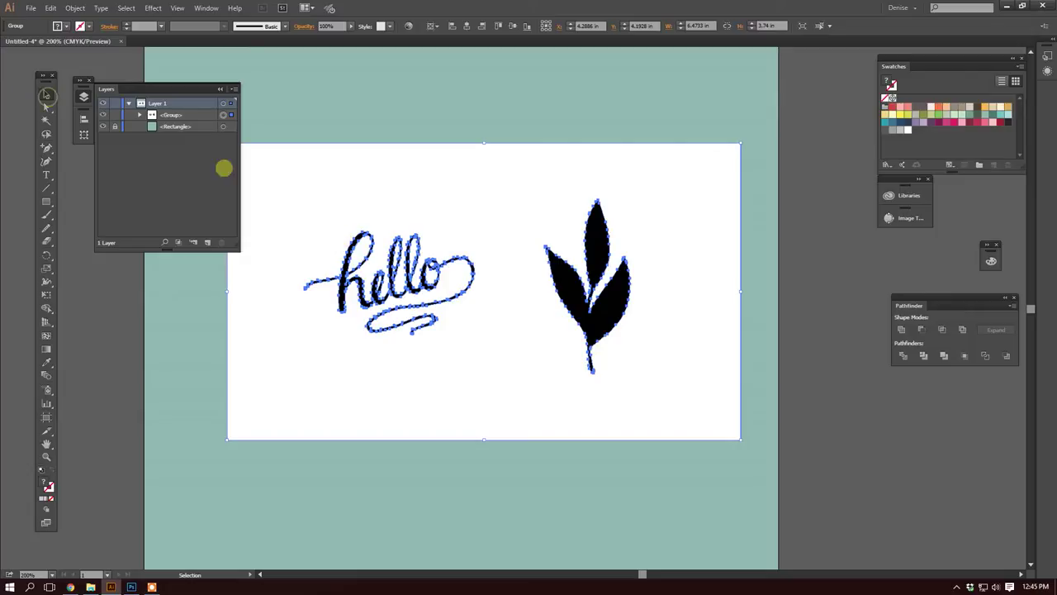
Step: Isolate the traced group and expand its sub-group paths in the Layers panel
click(402, 110)
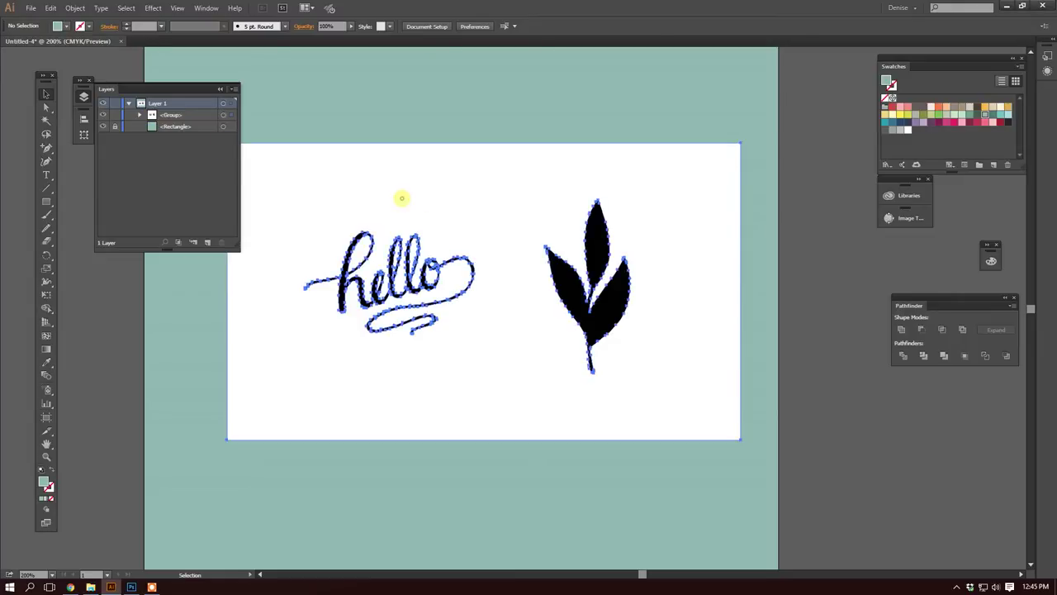
key(ctrl+a)
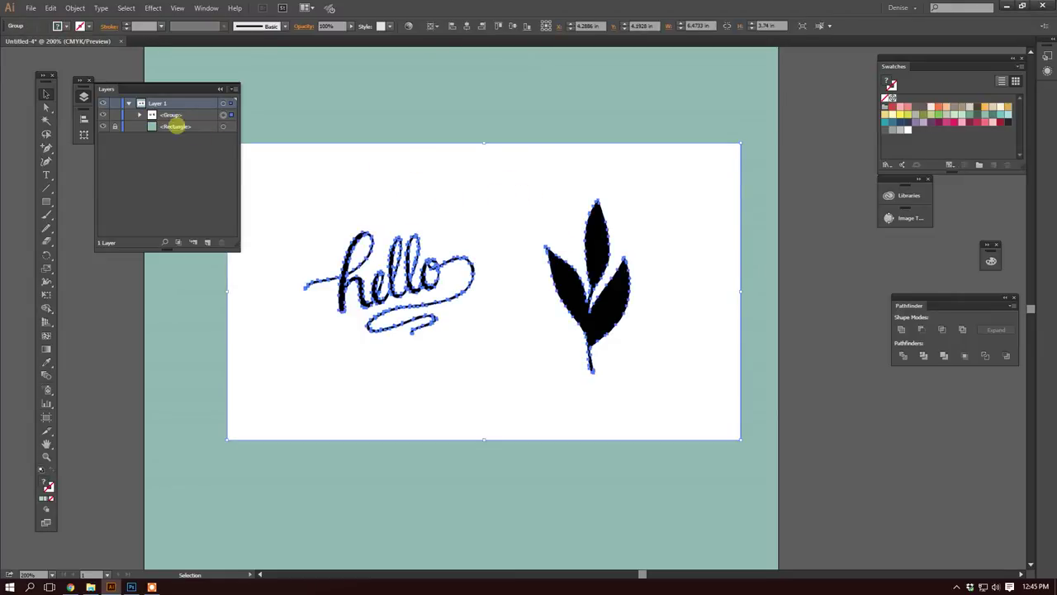
double_click(438, 199)
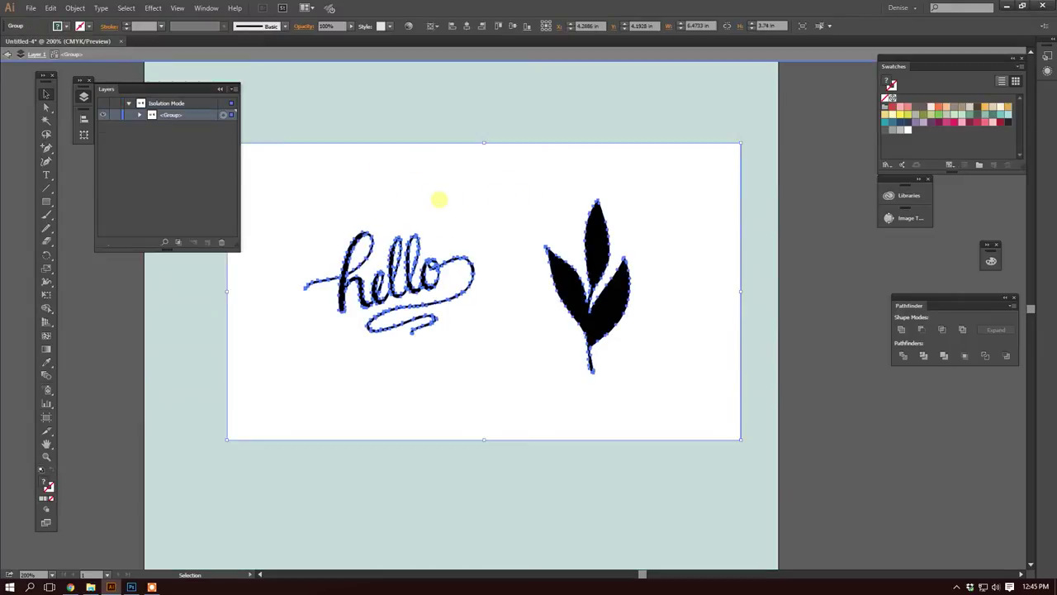
click(439, 199)
click(140, 115)
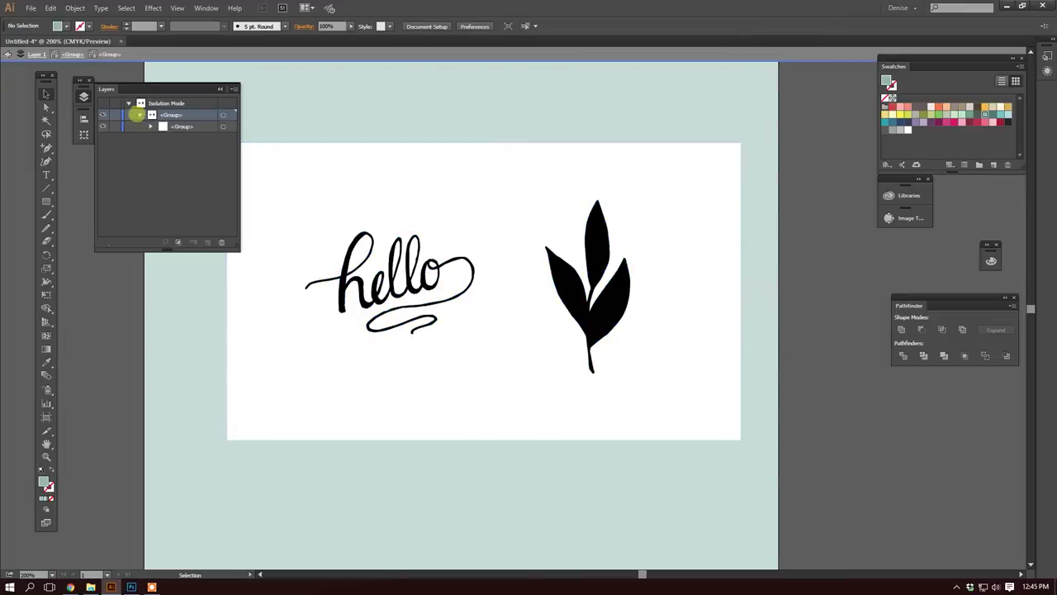
click(151, 126)
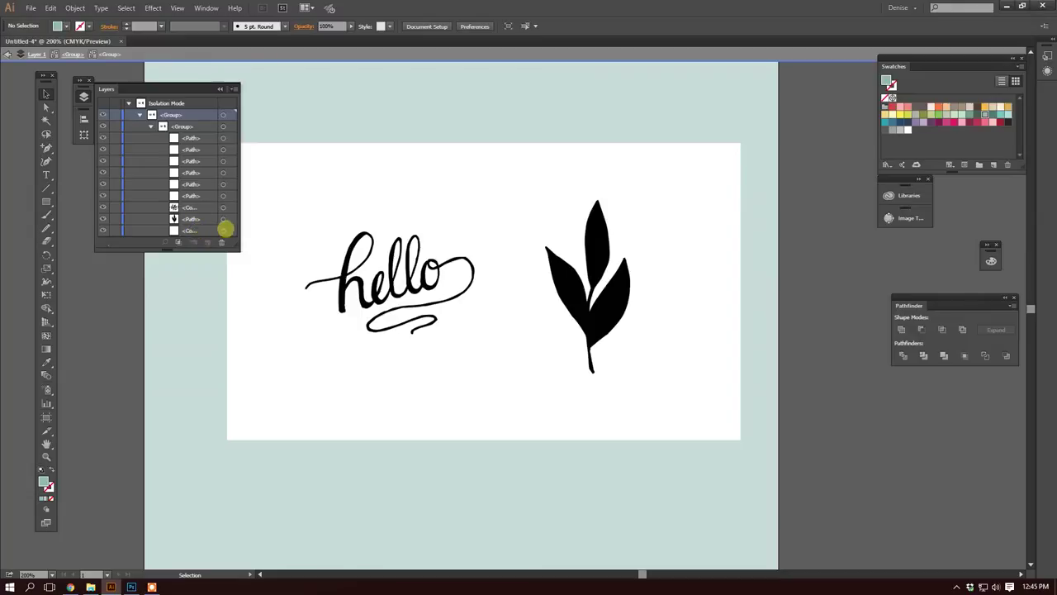
Step: Identify the white background path by toggling its visibility, then drag it to the trash
click(227, 229)
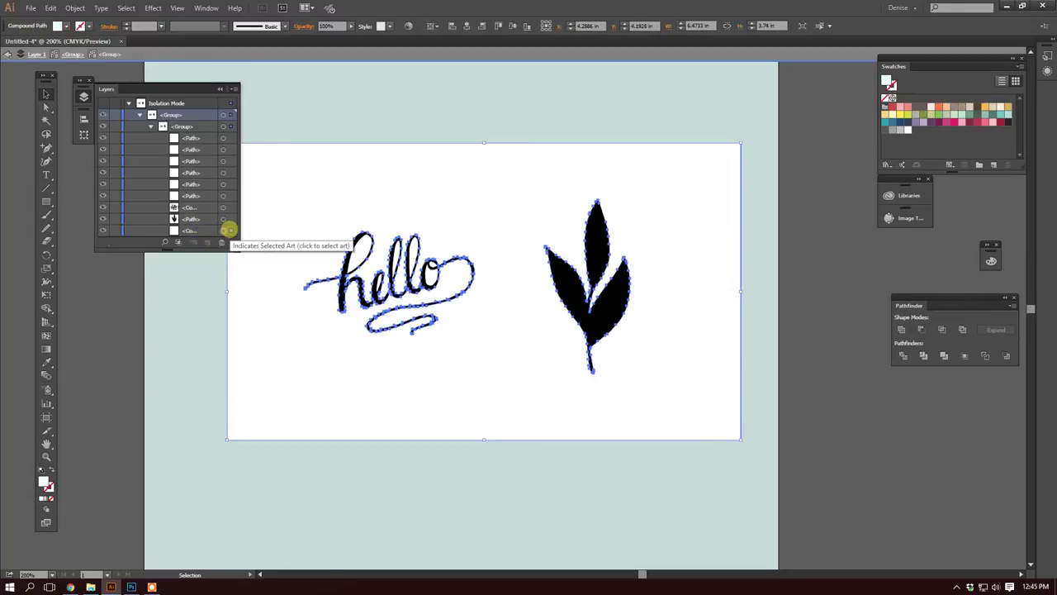
click(101, 230)
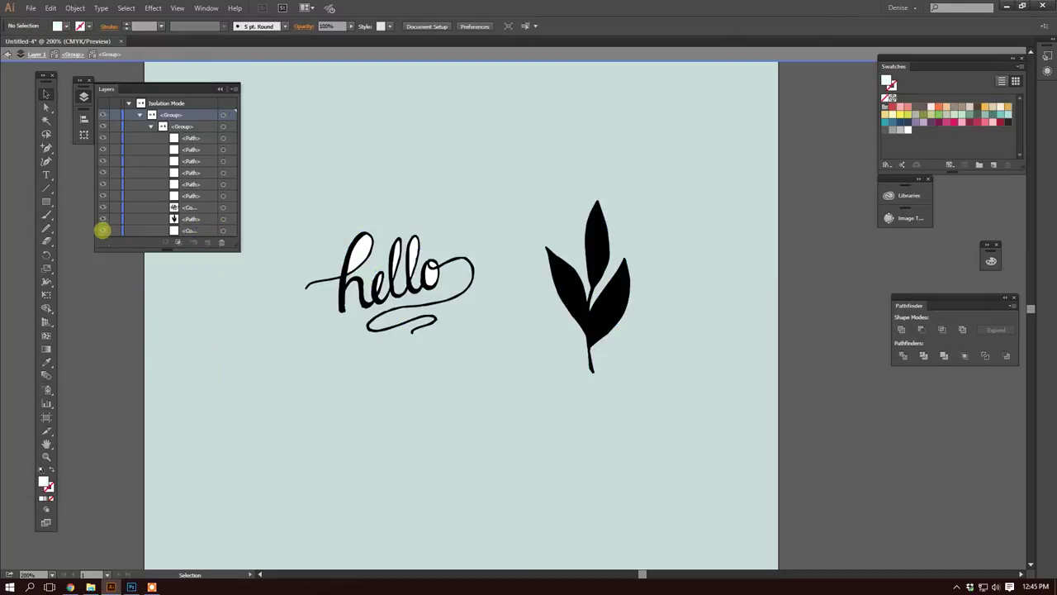
click(101, 230)
click(101, 231)
click(102, 230)
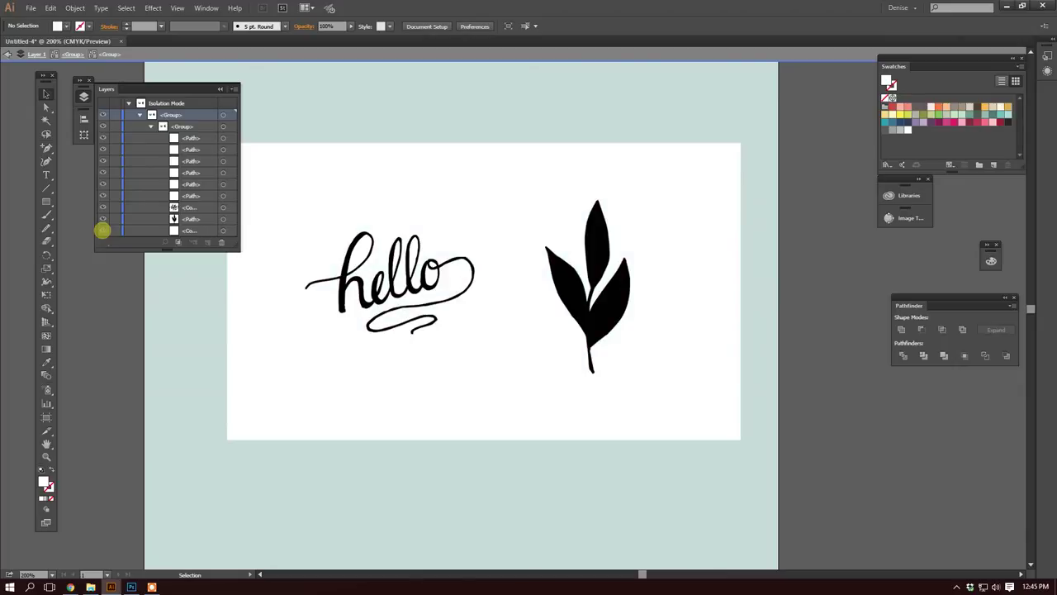
click(101, 231)
click(102, 231)
drag(193, 230, 227, 243)
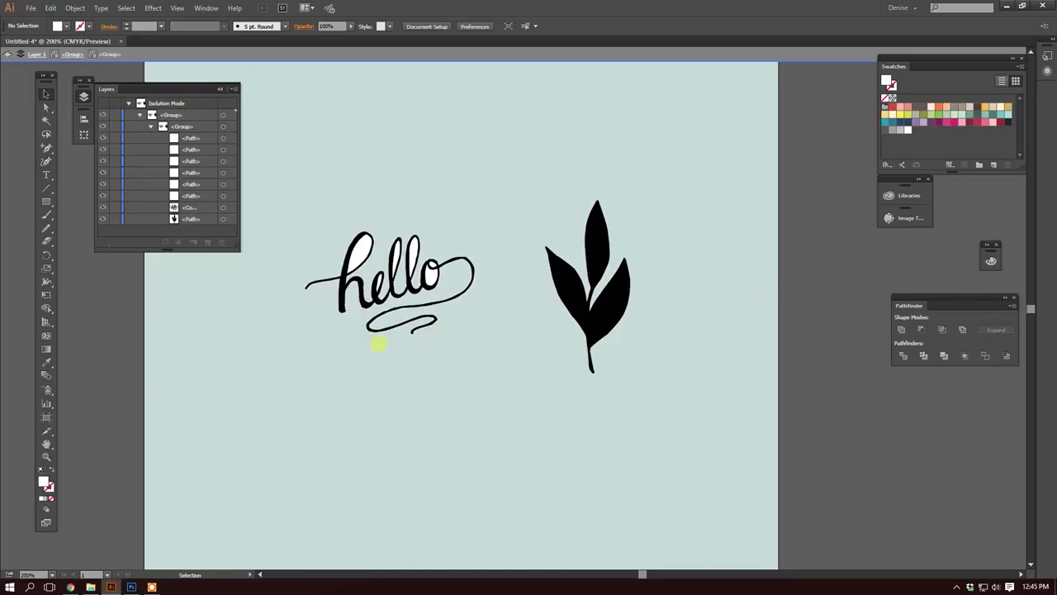
Step: Zoom in on the lettering and move the hello and leaf group left and up
click(46, 456)
click(407, 277)
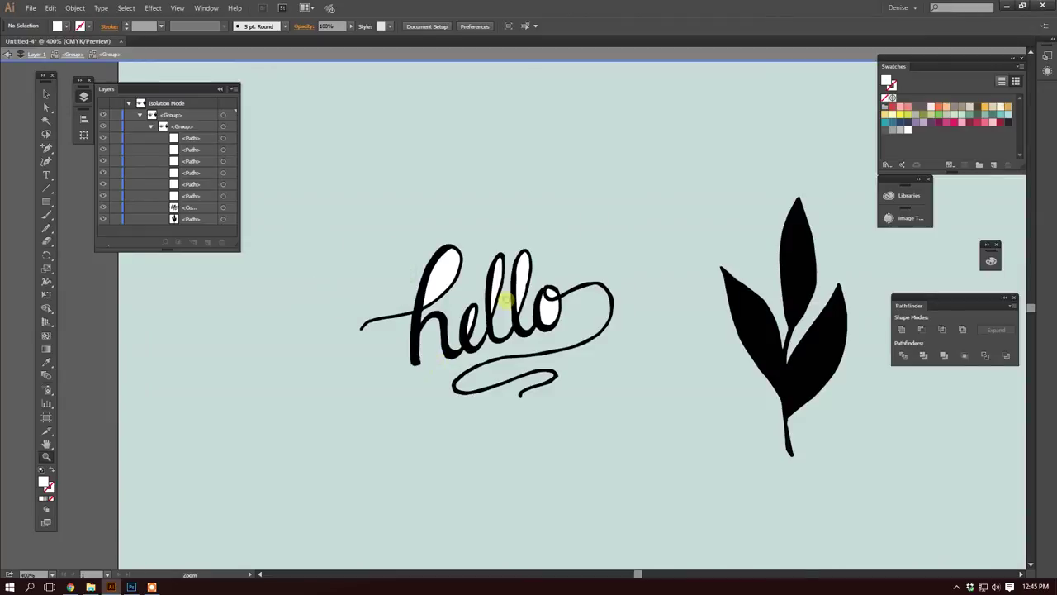
click(506, 303)
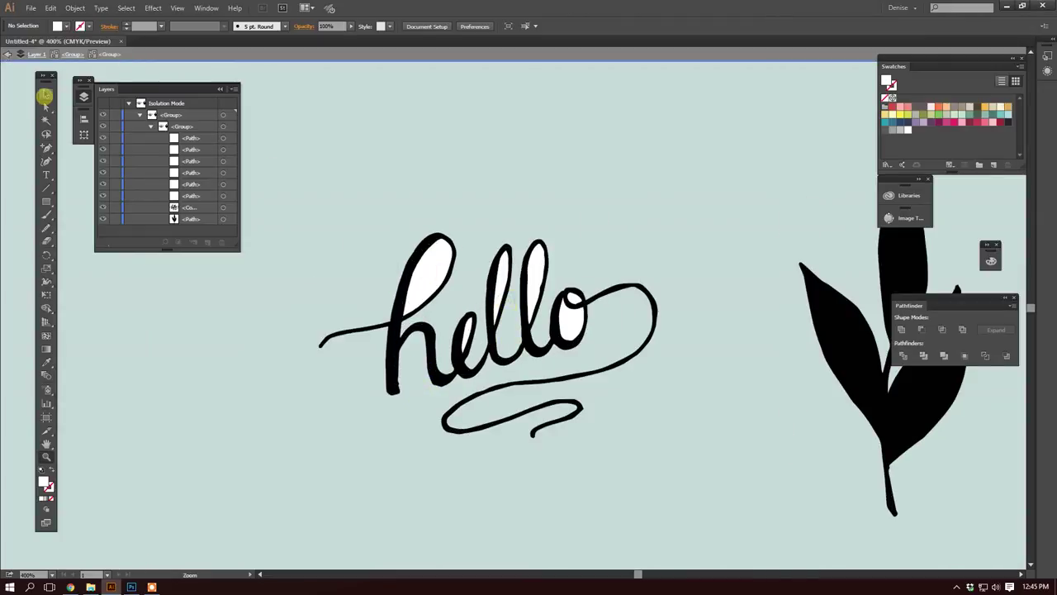
click(47, 108)
click(434, 259)
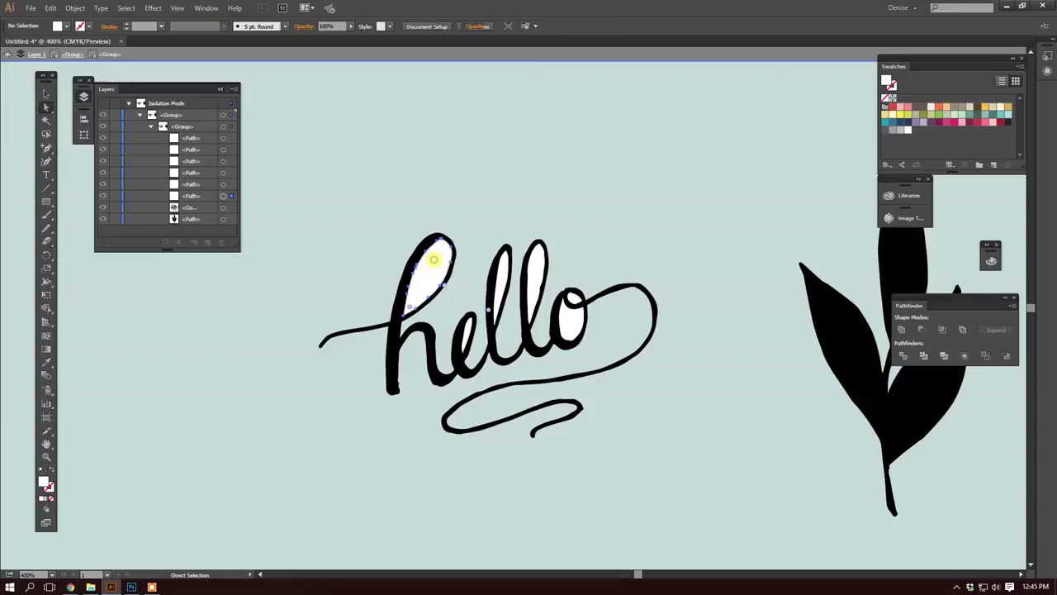
click(434, 259)
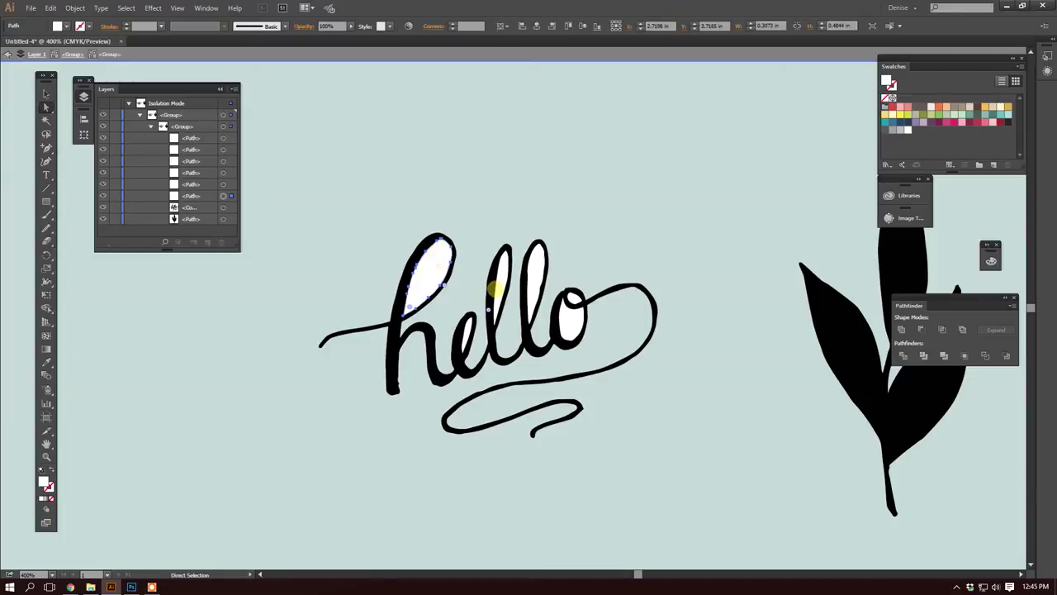
click(46, 93)
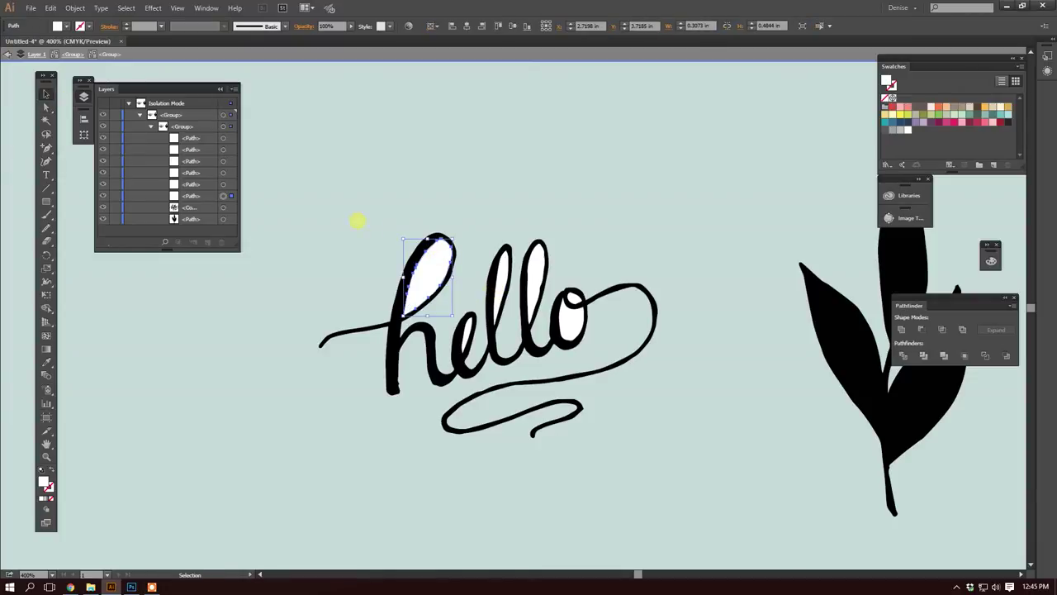
click(357, 220)
click(396, 310)
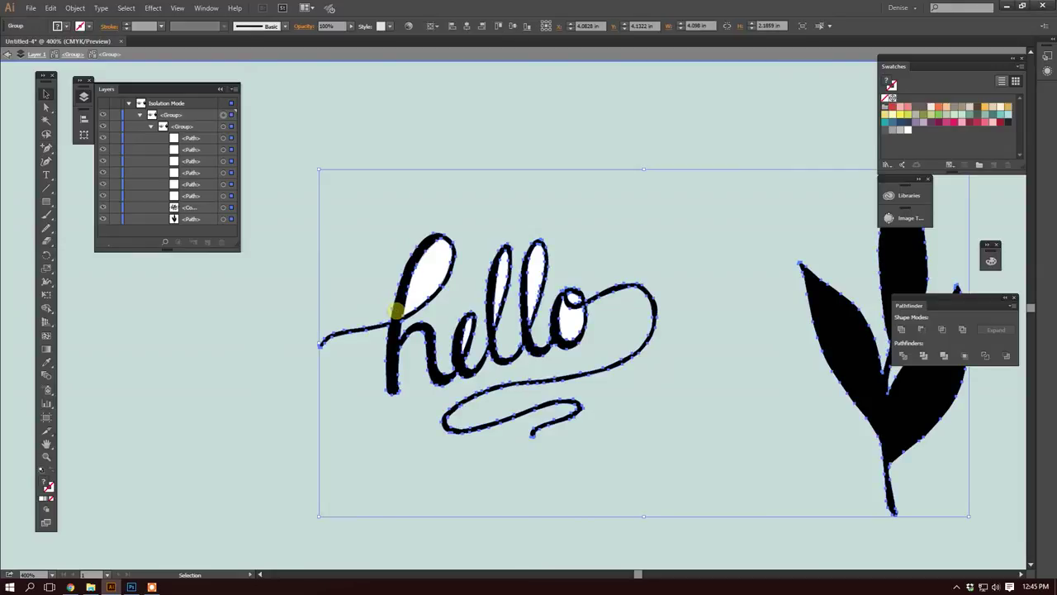
drag(396, 310, 351, 299)
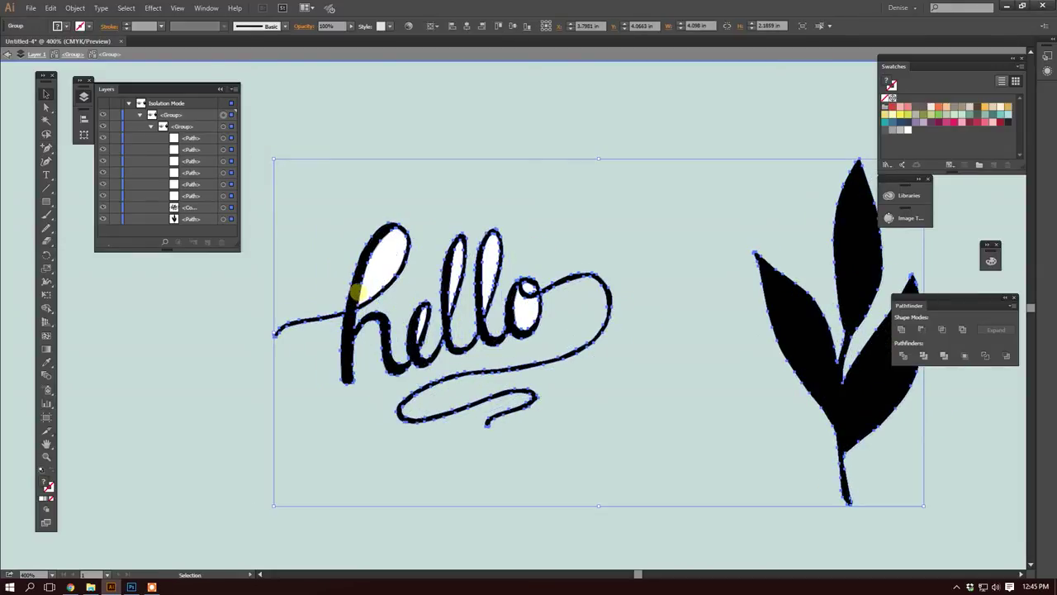
Step: Ungroup the artwork and drag the hello lettering upward, away from its white fills
right_click(357, 289)
click(388, 366)
click(316, 266)
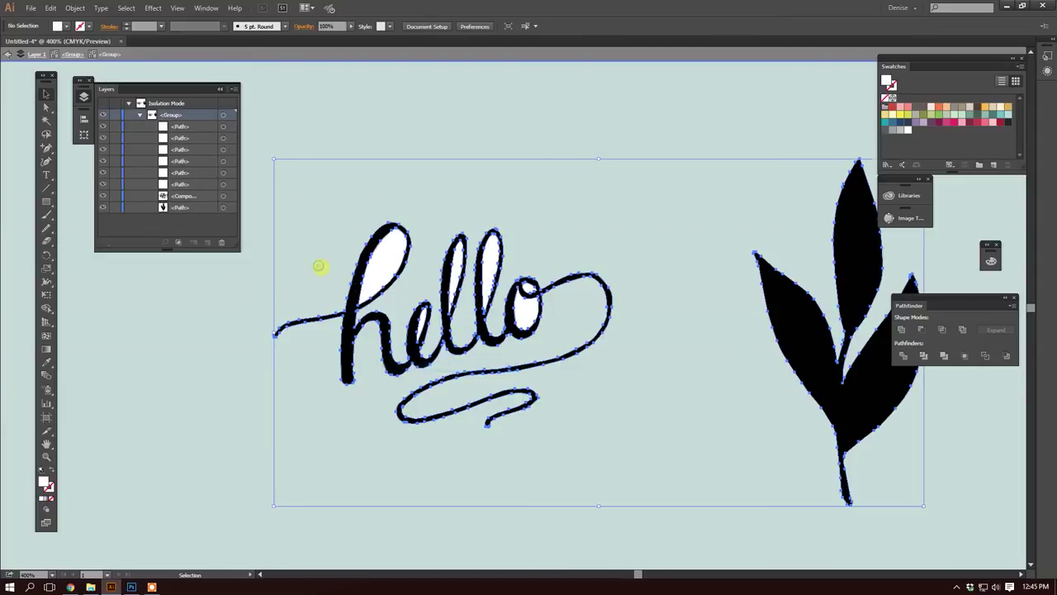
right_click(352, 293)
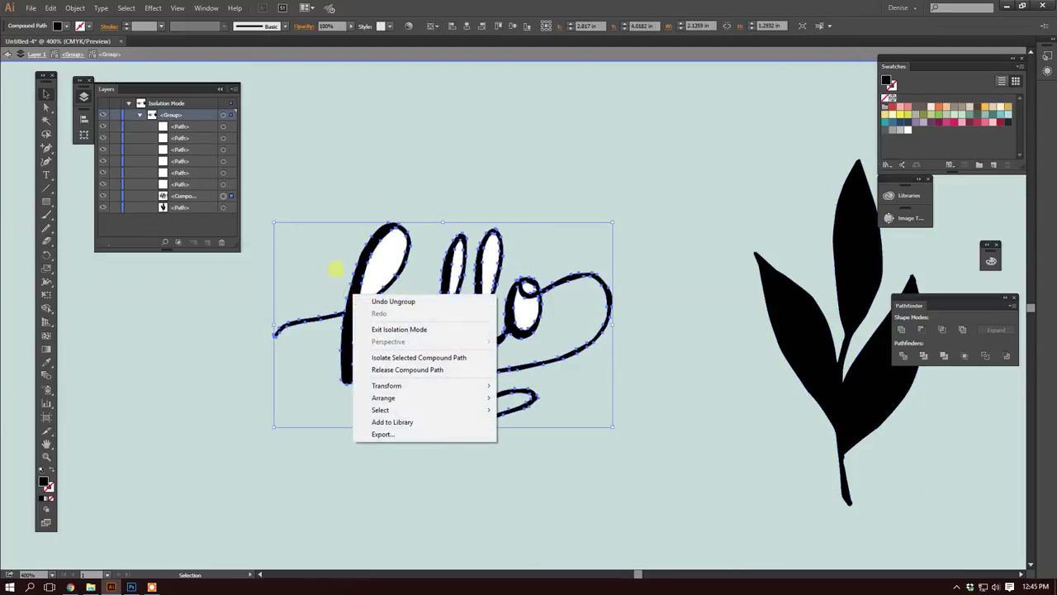
click(316, 256)
drag(349, 294, 340, 281)
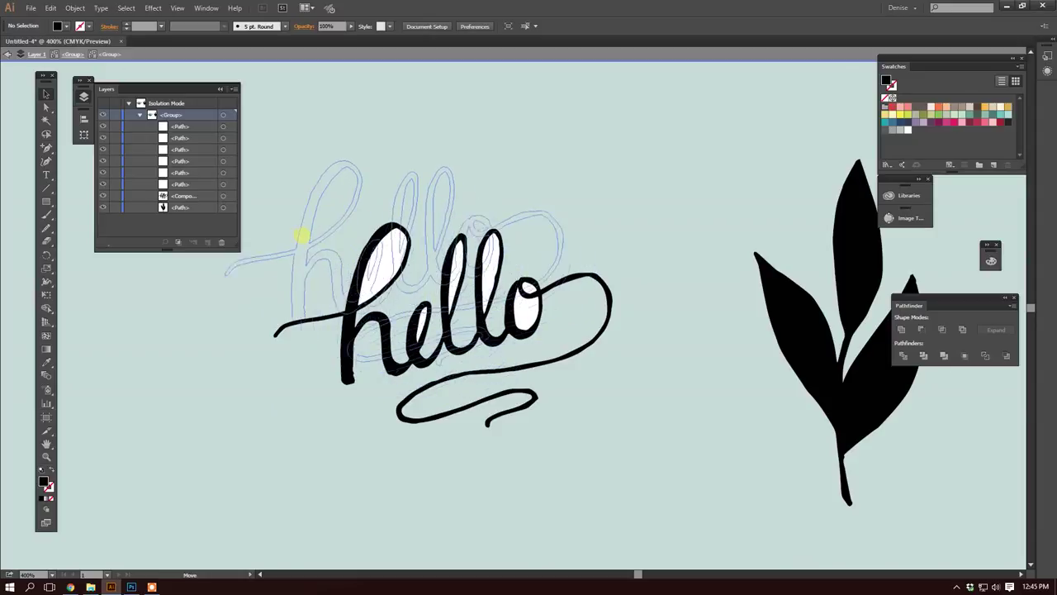
drag(302, 236, 322, 160)
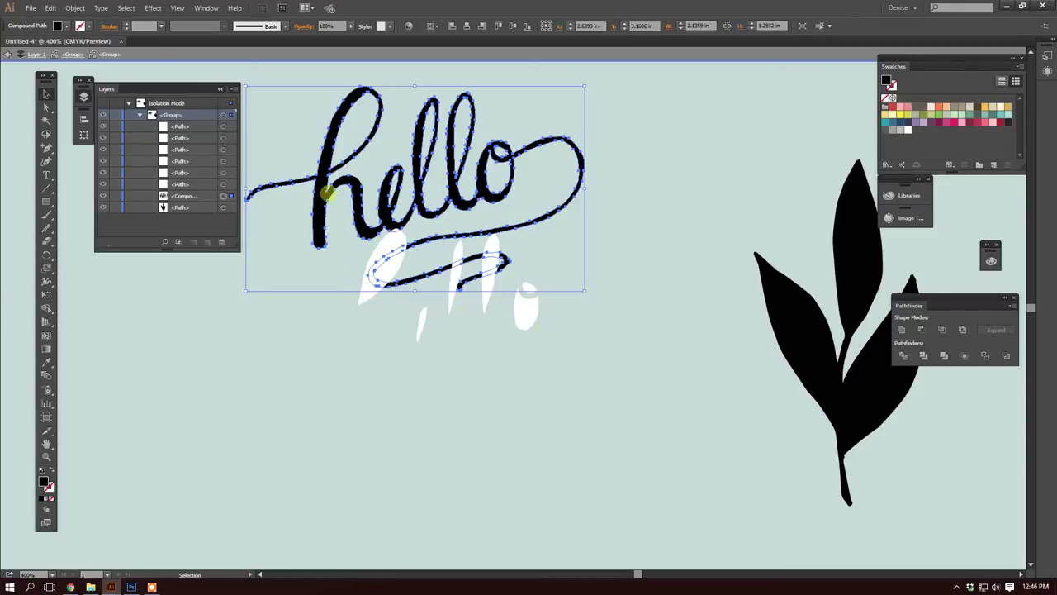
Step: Undo the move so the hello lettering returns to its original place
click(48, 7)
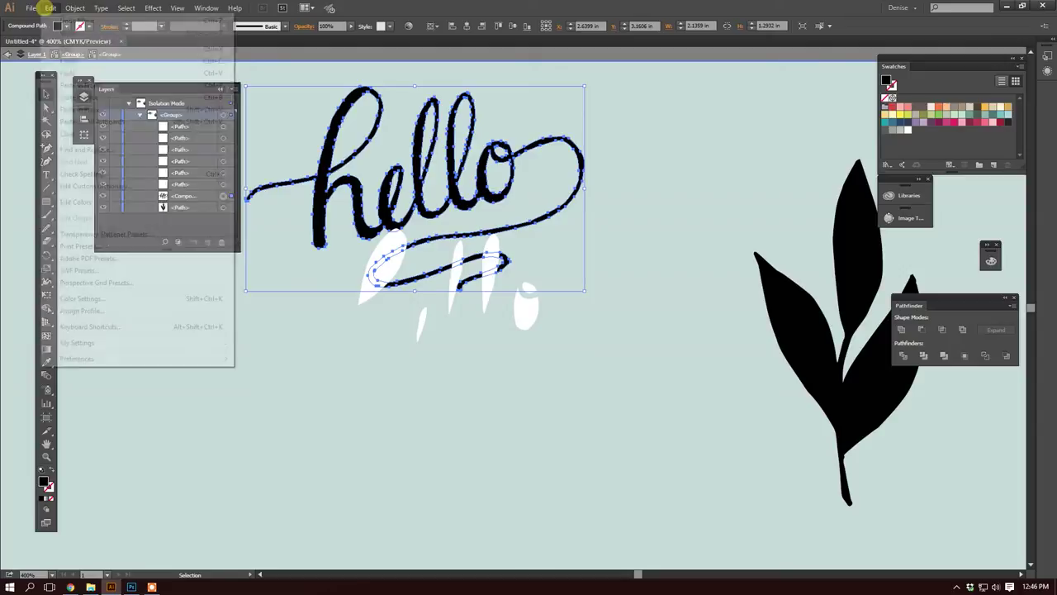
click(76, 21)
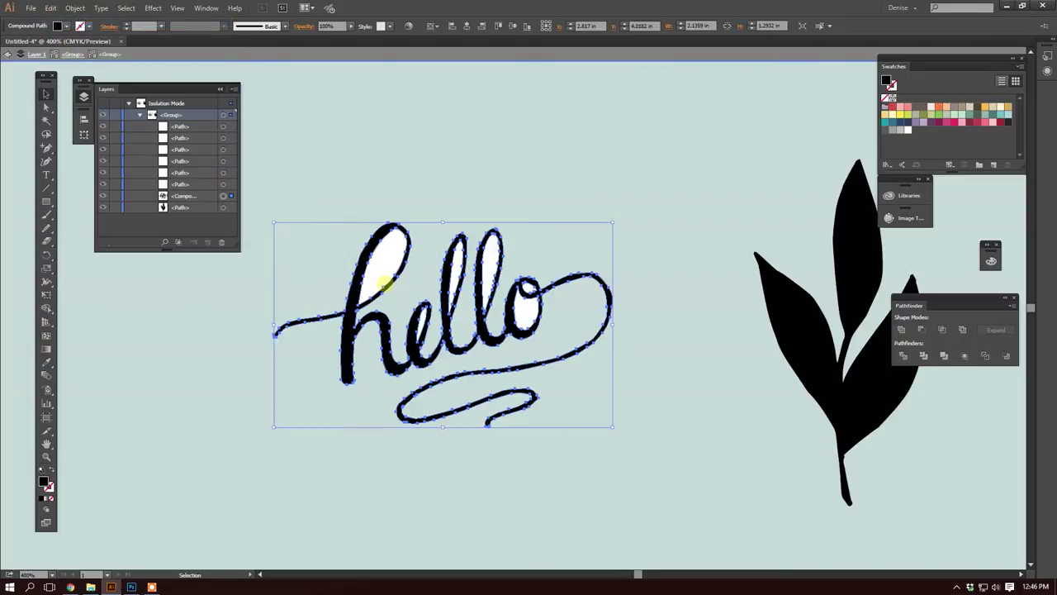
click(394, 152)
Step: Delete the white fills inside the h, both l's and the two in the o
click(383, 249)
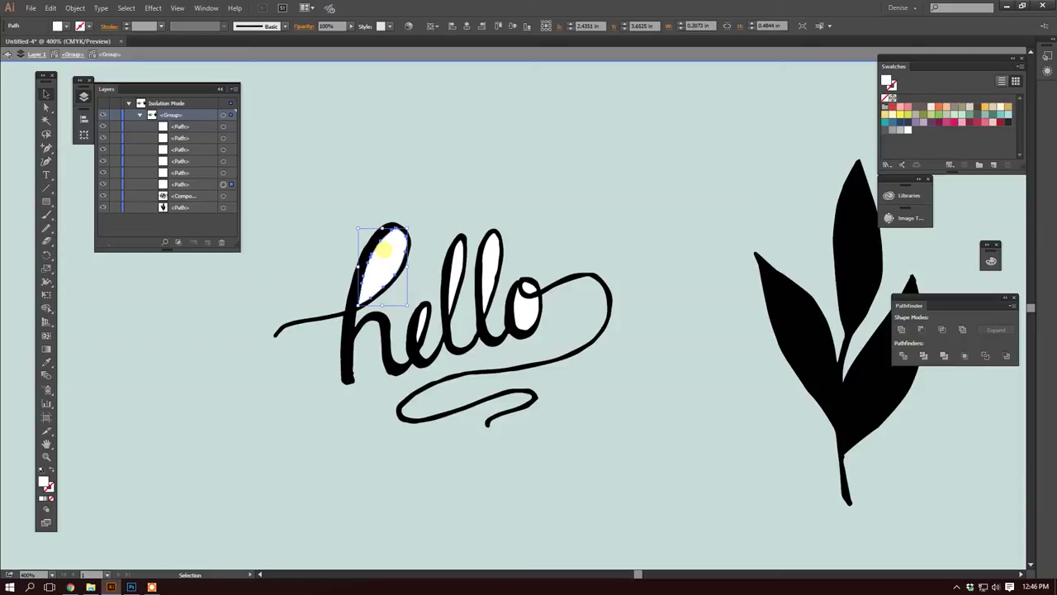
key(Delete)
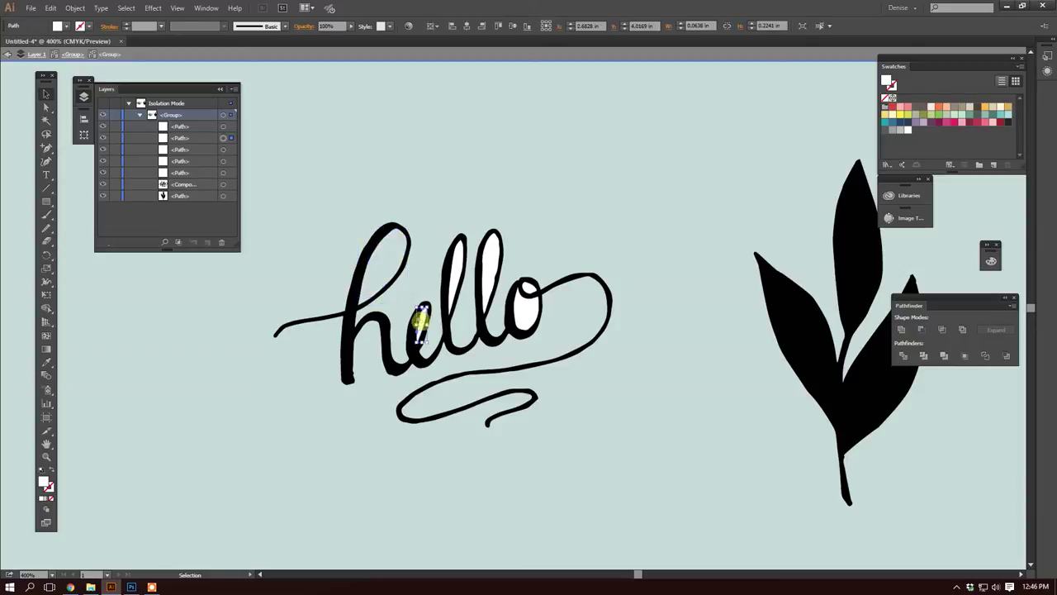
click(459, 268)
key(Delete)
click(490, 266)
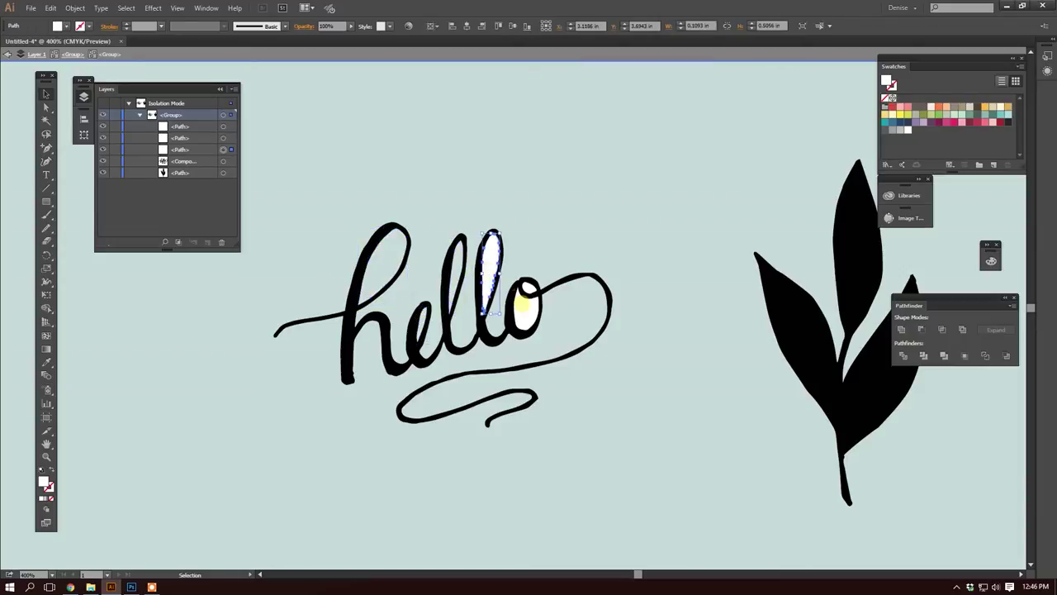
key(Delete)
click(522, 307)
key(Delete)
click(525, 289)
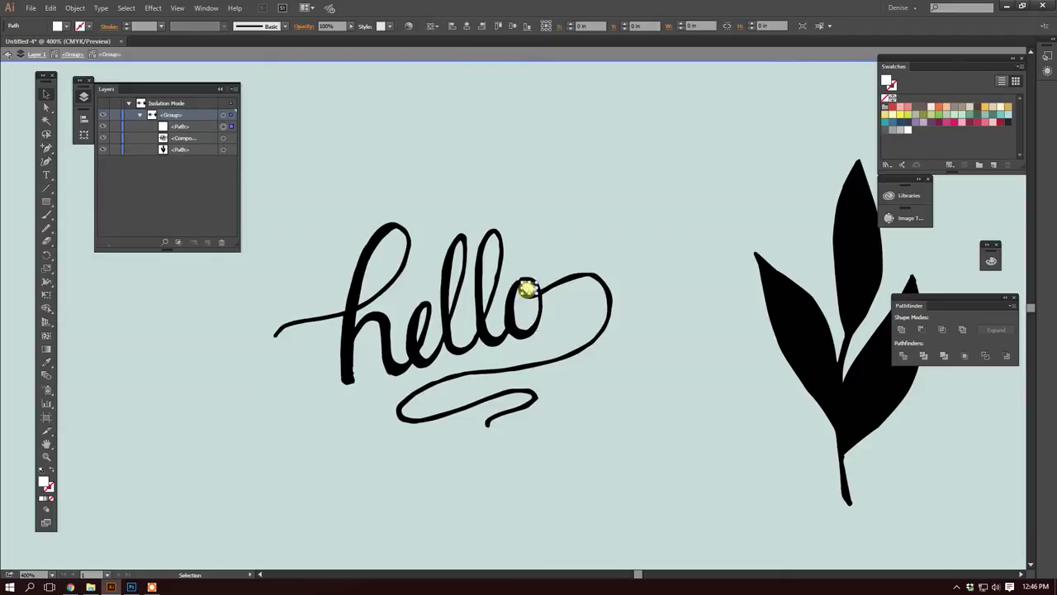
key(Delete)
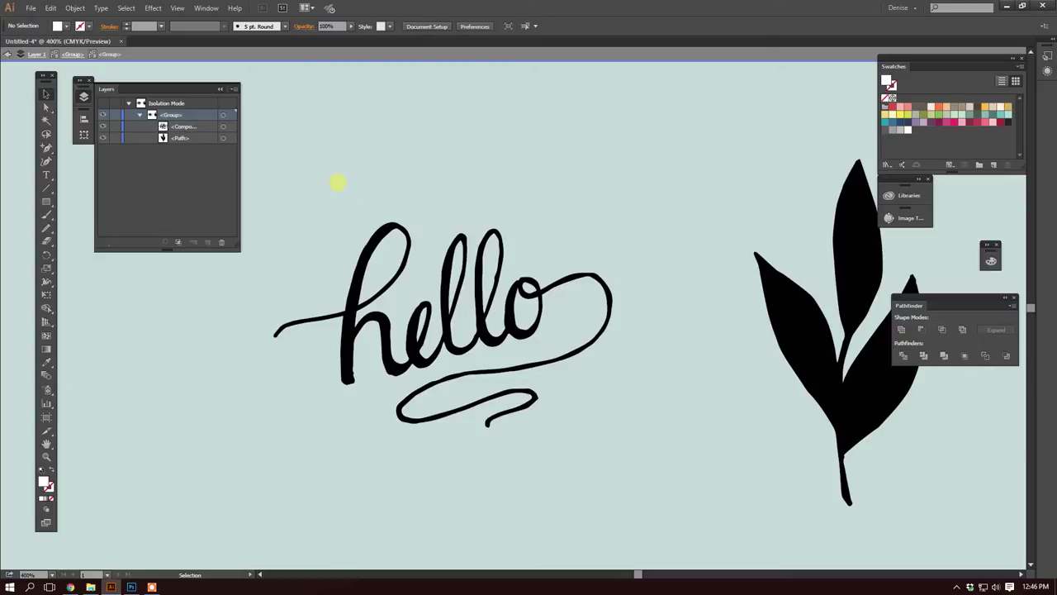
Step: Exit isolation mode, then double-click into the hello group to isolate its compound path
right_click(338, 183)
click(388, 214)
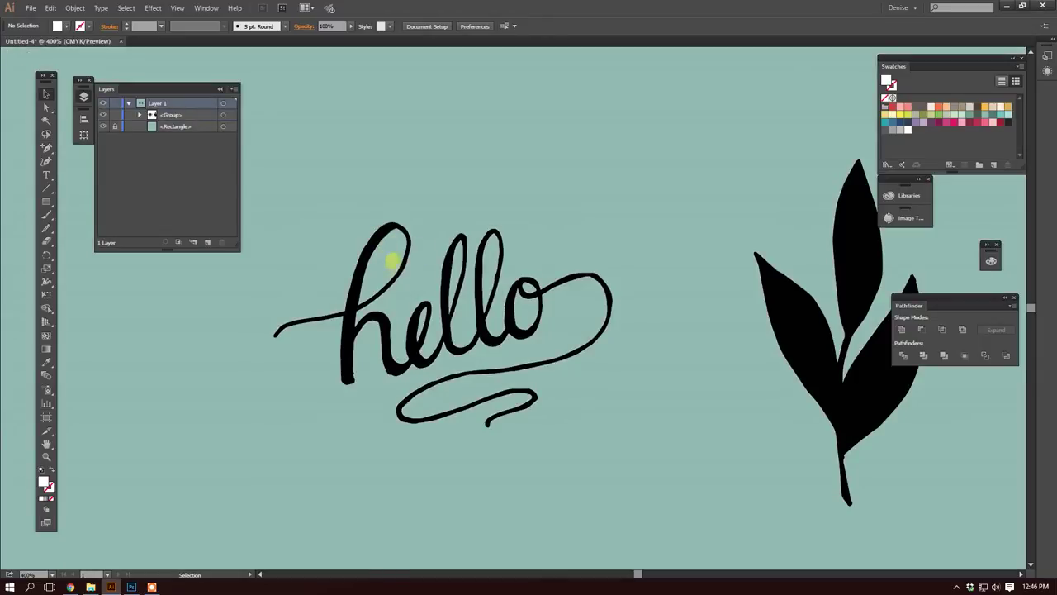
click(399, 258)
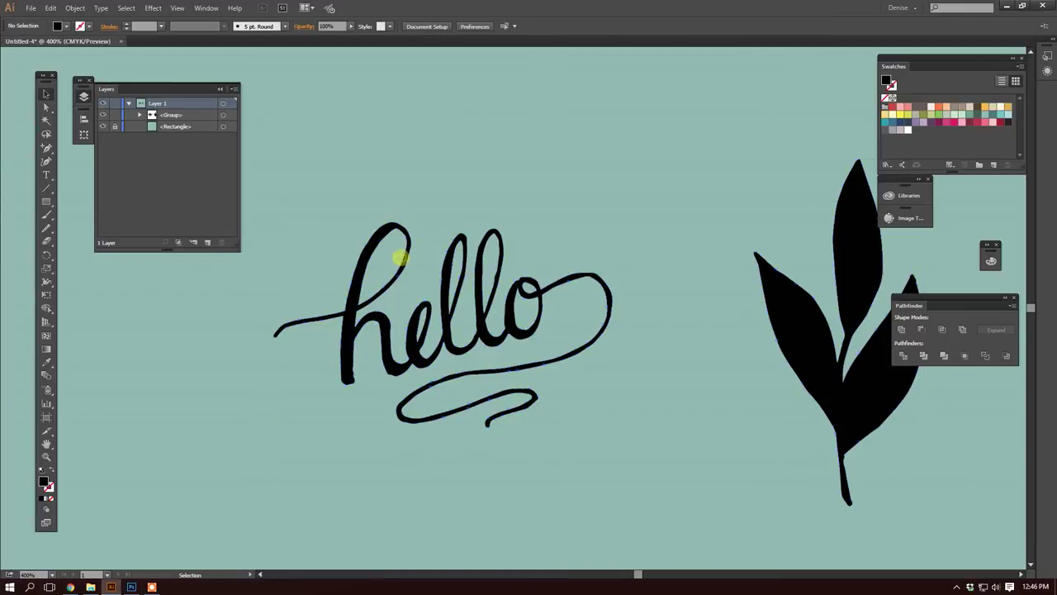
double_click(402, 259)
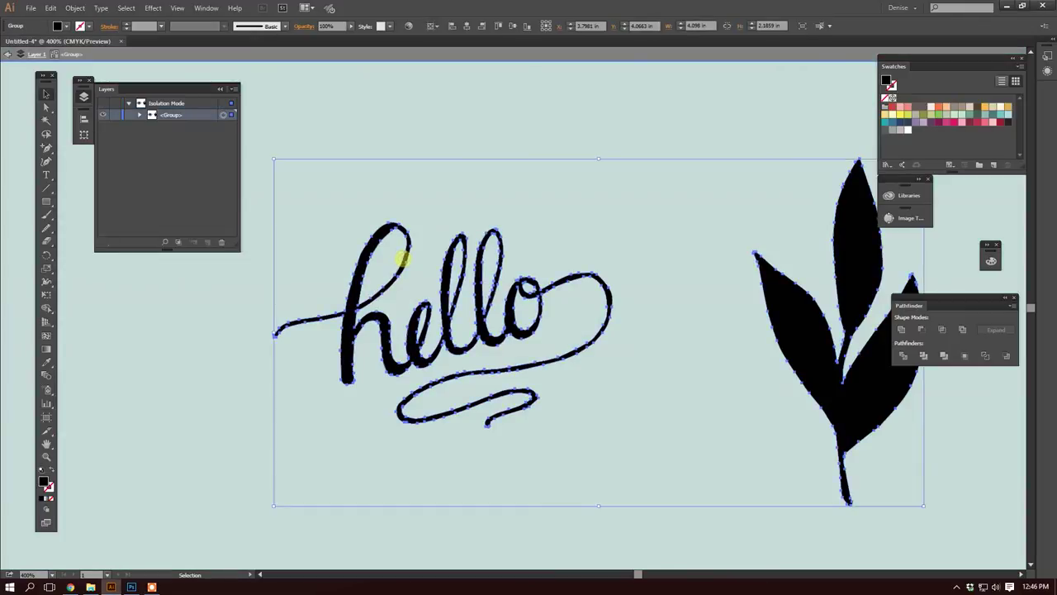
double_click(402, 258)
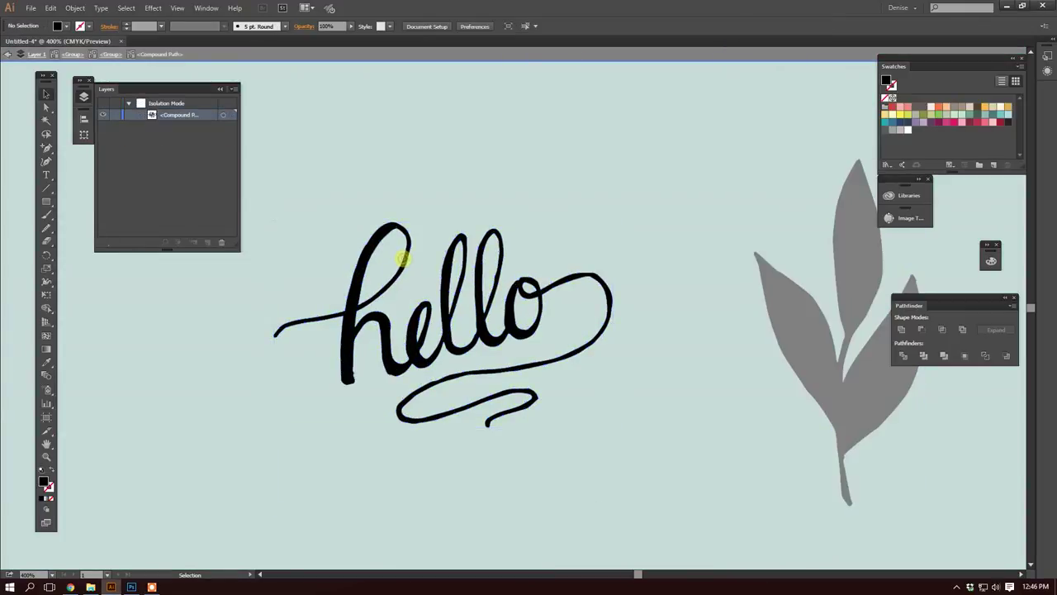
Step: Delete the h loop's inner shape as a trial, then undo it to keep the loop hollow
click(403, 259)
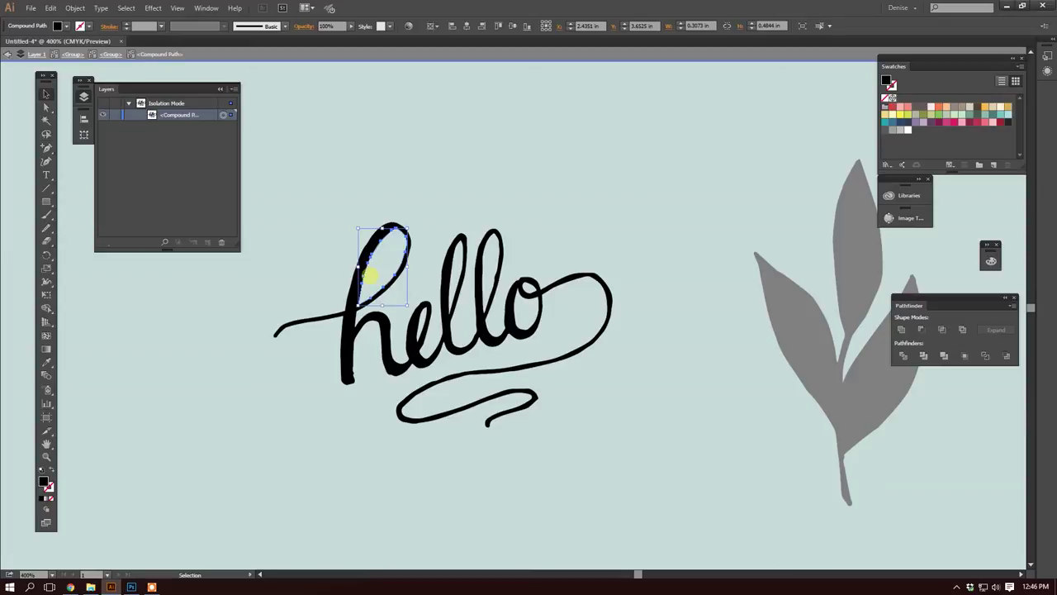
key(Delete)
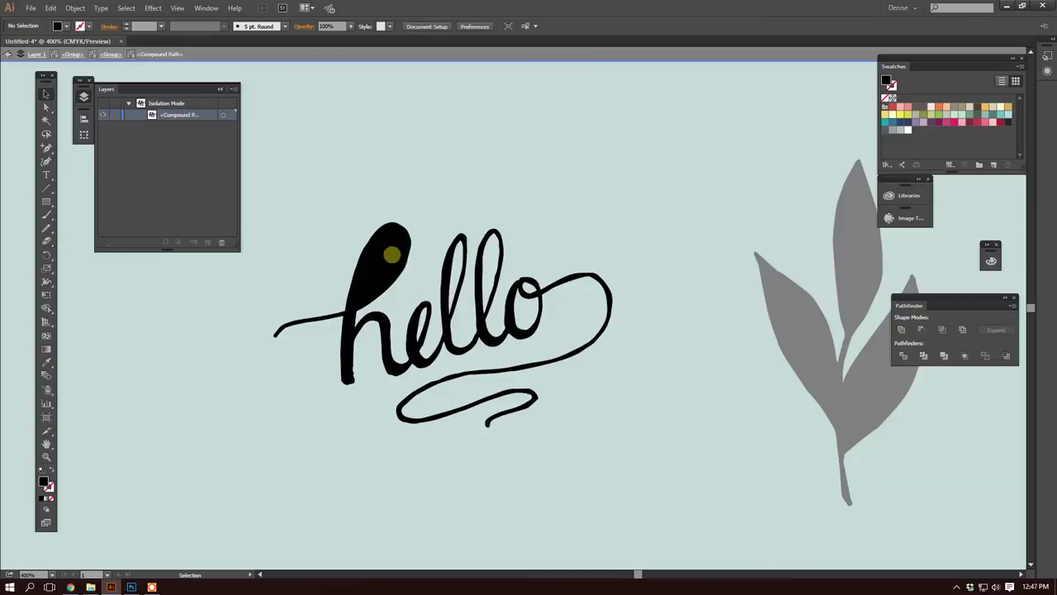
click(50, 8)
click(76, 21)
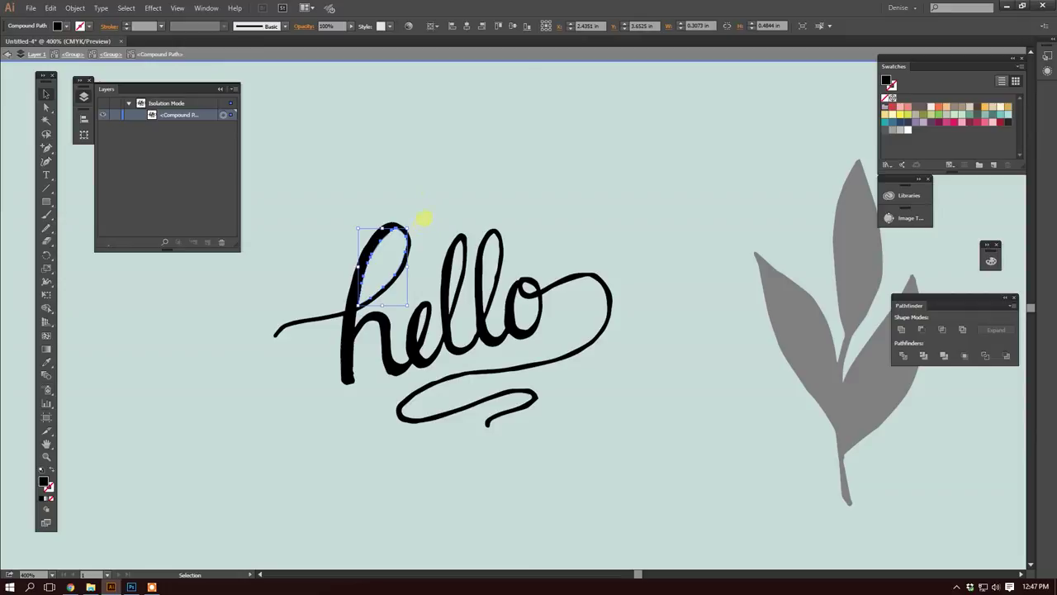
click(424, 218)
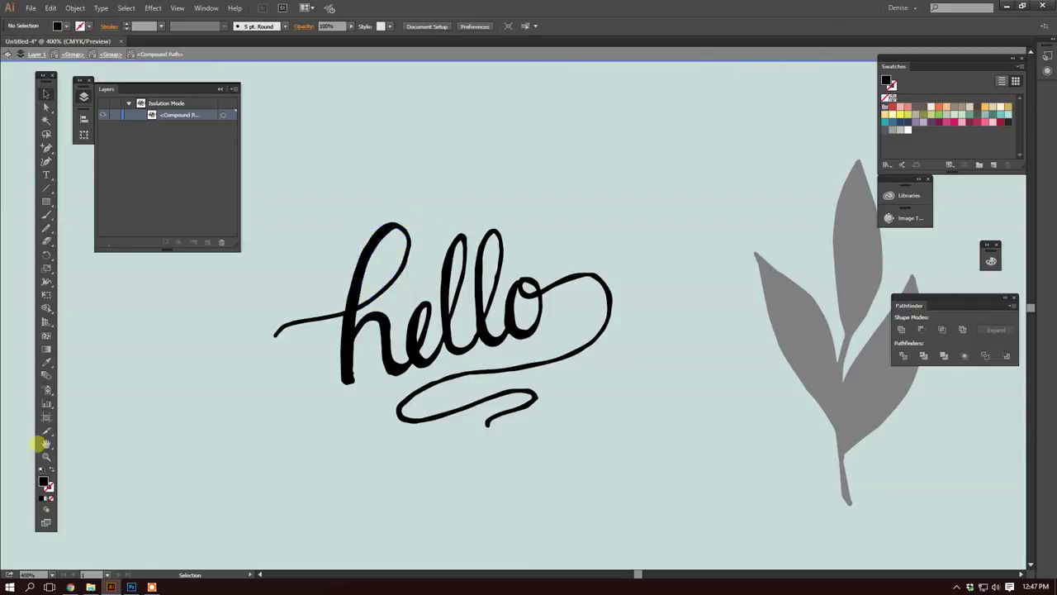
click(46, 456)
Step: Exit isolation mode, pan over to the leaf sprig, and hide the teal background Rectangle layer
right_click(413, 261)
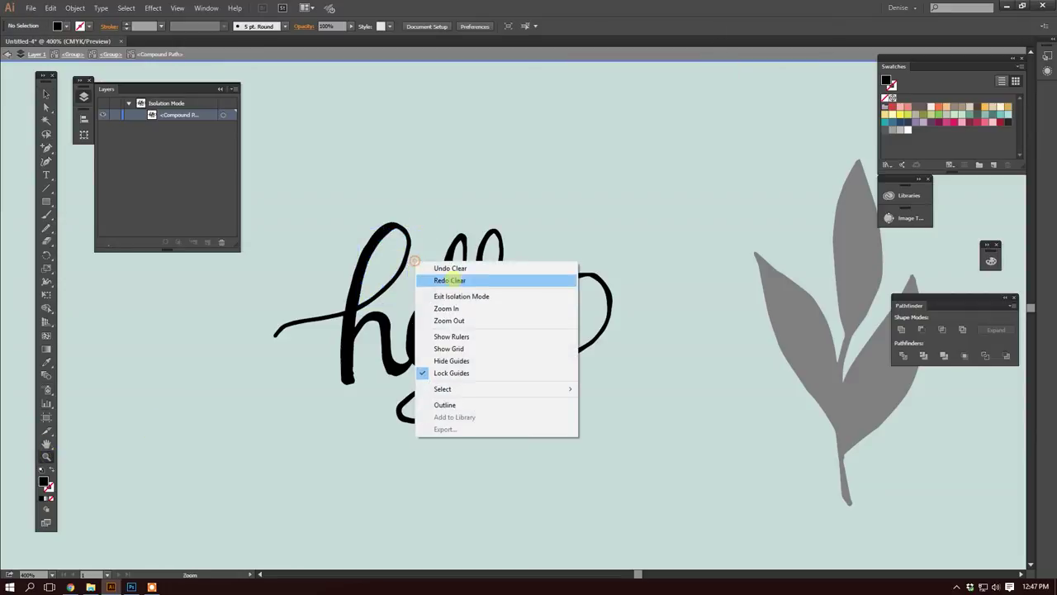
click(459, 295)
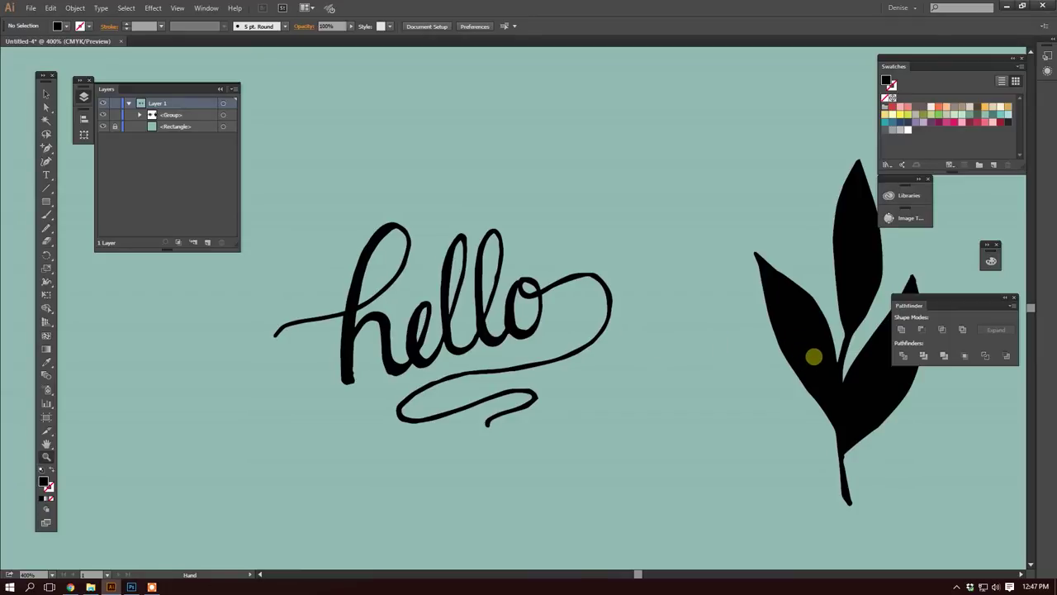
drag(811, 359, 538, 318)
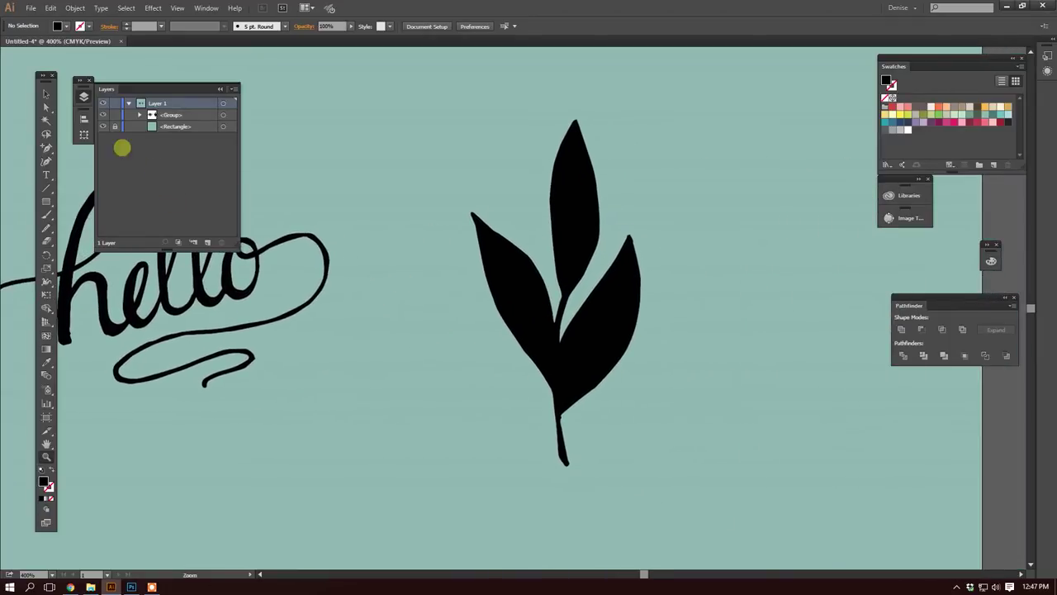
click(103, 125)
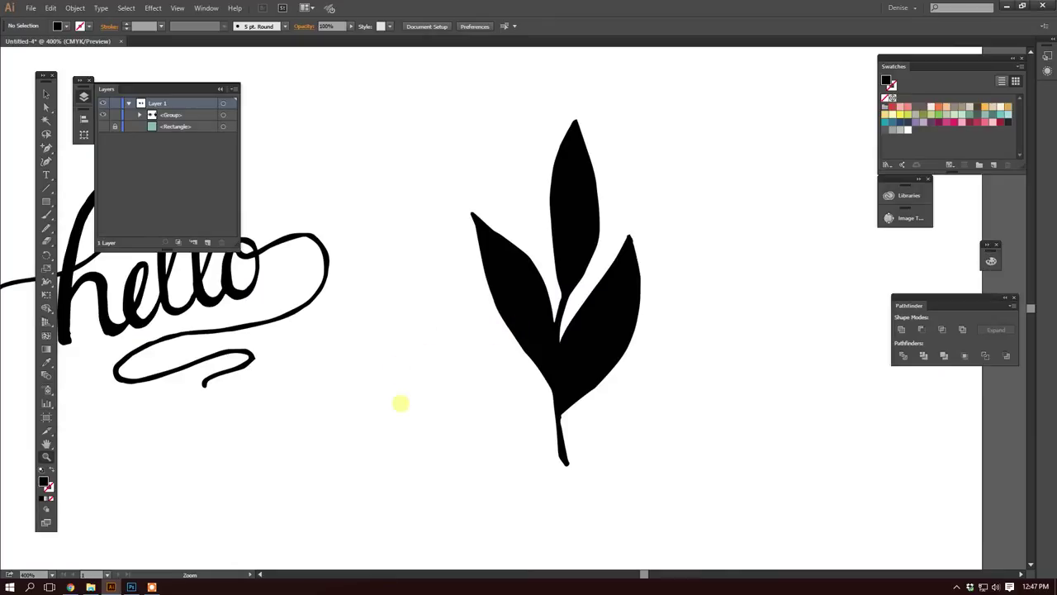
Step: Zoom to 400% on the leaf and lettering and select the whole leaf-and-hello group
click(552, 338)
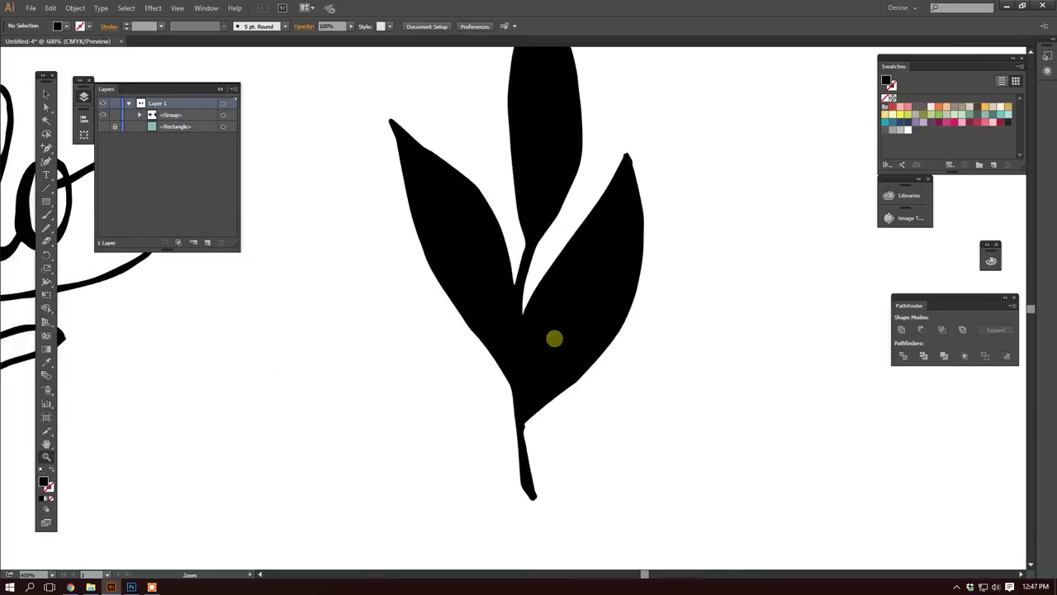
click(554, 338)
alt+click(556, 344)
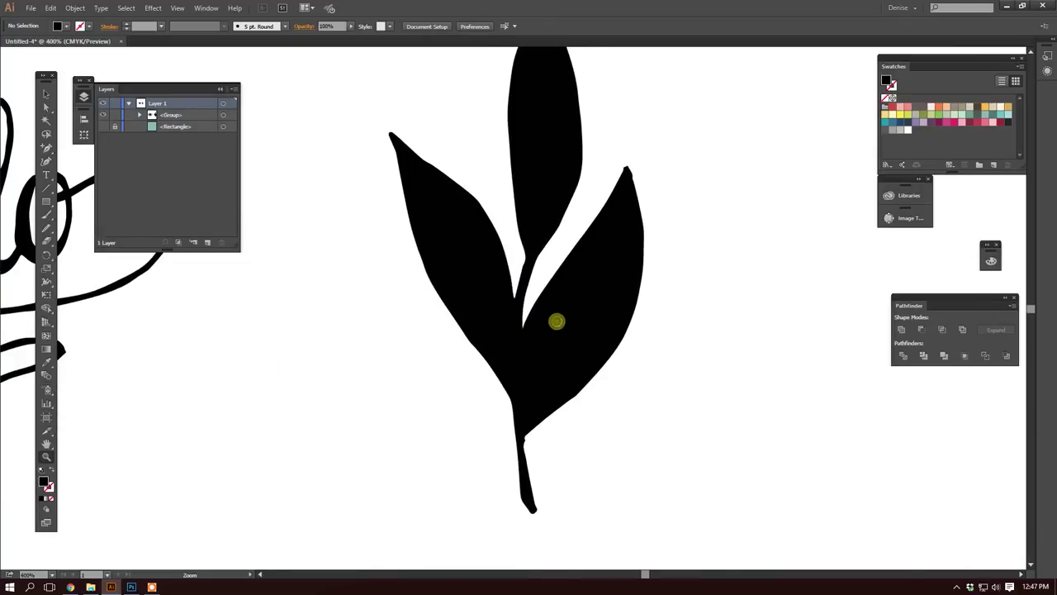
alt+click(555, 322)
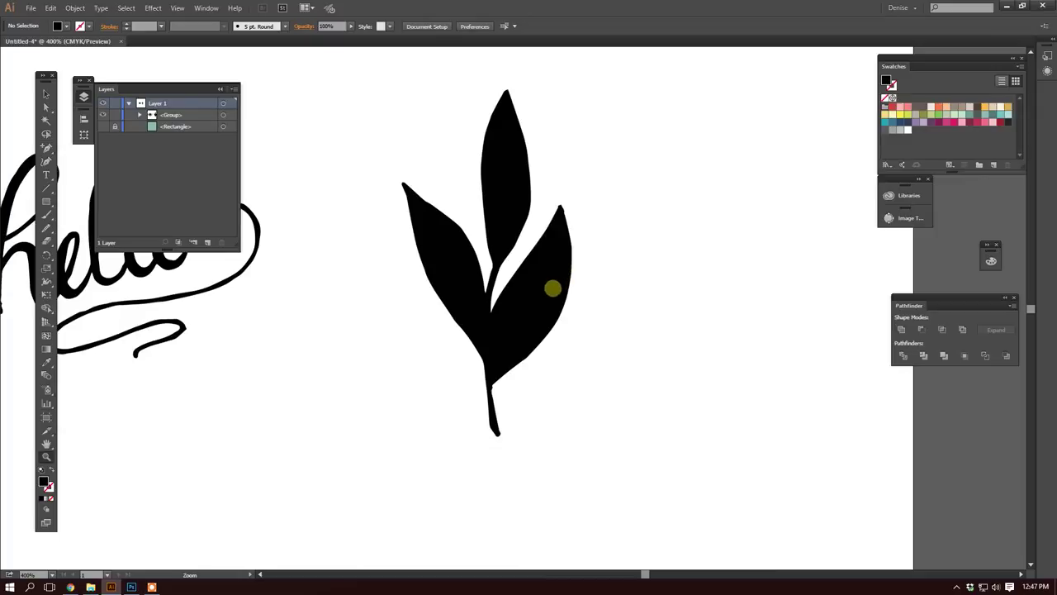
click(47, 95)
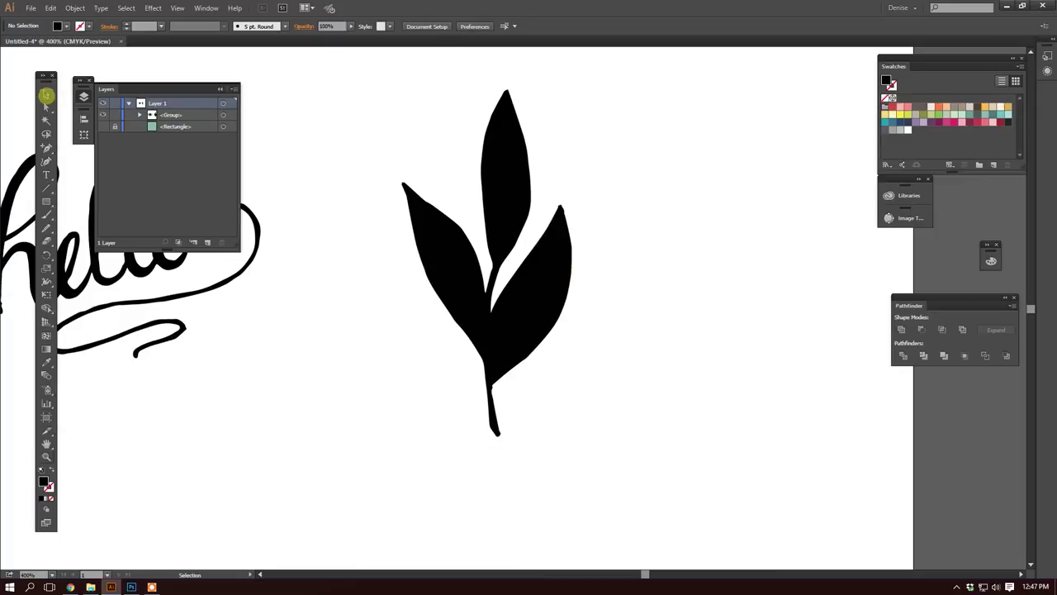
click(459, 248)
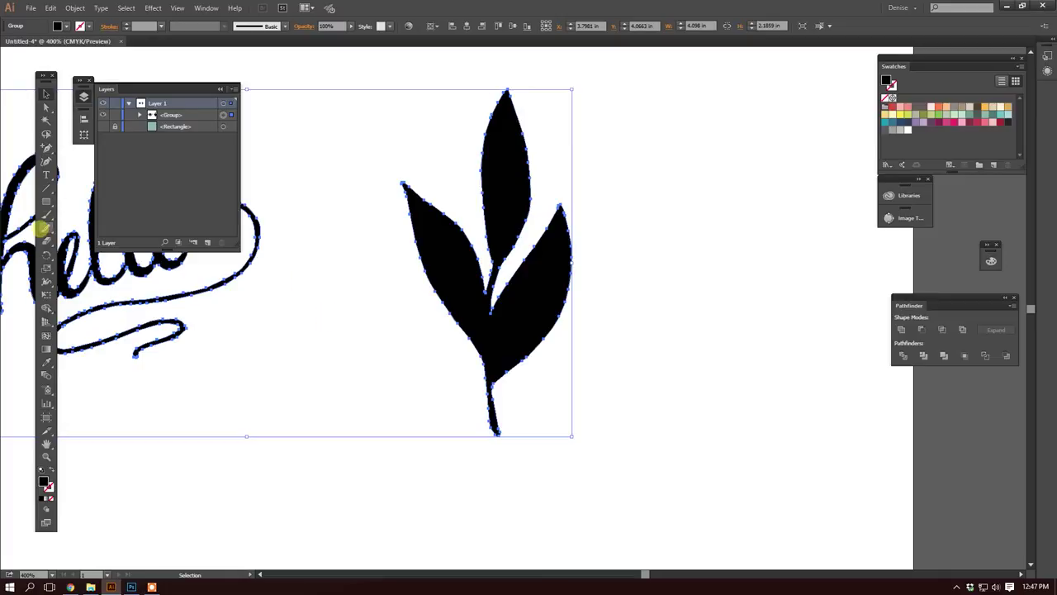
click(46, 228)
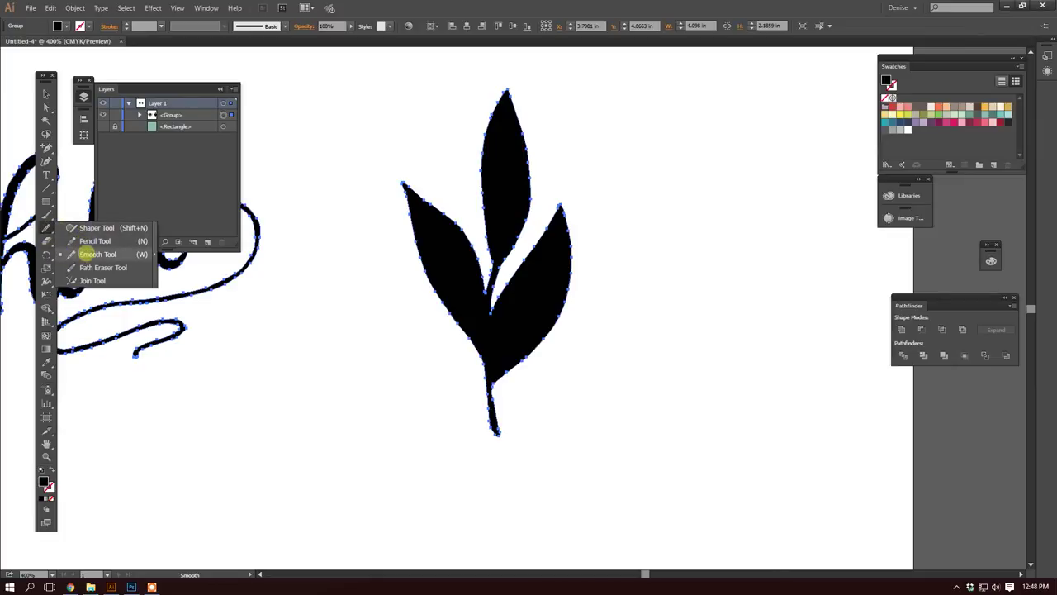
Step: With the Smooth tool, smooth the left leaf's outer and inner edges and the top leaf's edges
click(47, 229)
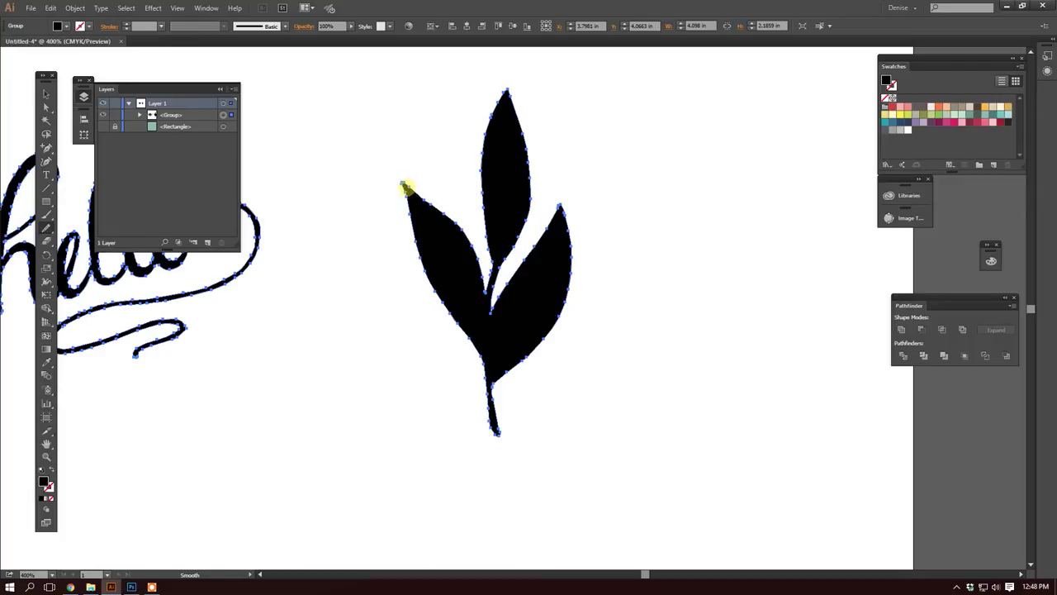
mouse_move(403, 190)
mouse_down()
mouse_move(423, 270)
mouse_move(481, 358)
mouse_up()
ctrl+click(481, 358)
mouse_move(413, 191)
mouse_down()
mouse_move(457, 223)
mouse_move(484, 292)
mouse_up()
mouse_move(496, 123)
mouse_down()
mouse_move(483, 155)
mouse_move(488, 225)
mouse_move(514, 236)
mouse_up()
mouse_move(504, 89)
mouse_down()
mouse_move(527, 217)
mouse_move(500, 288)
mouse_up()
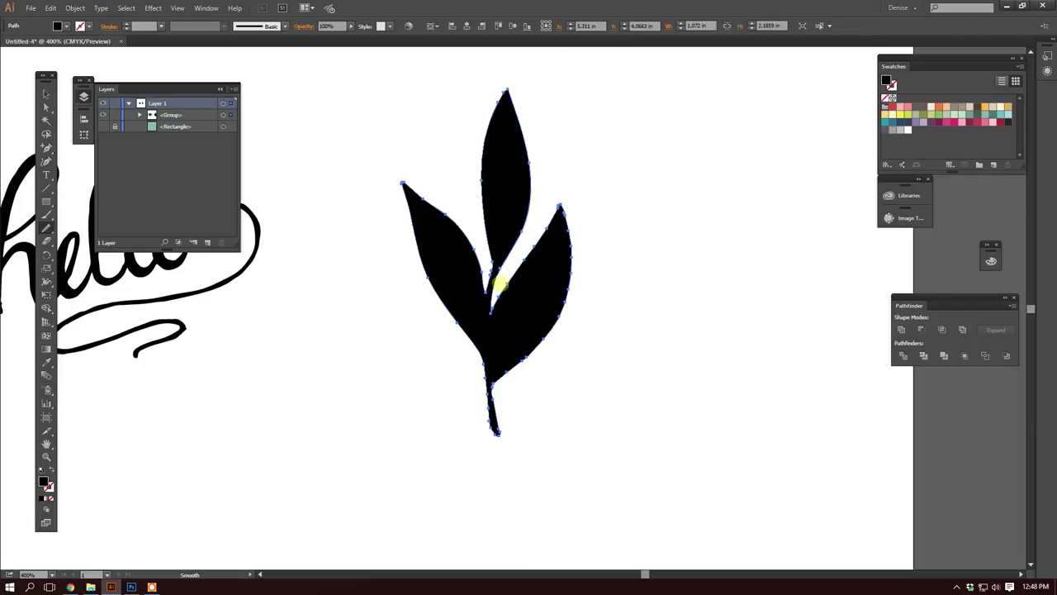
Step: Finish the top leaf's right edge, then smooth the right leaf's inner and outer edges and the stem
drag(517, 229, 488, 298)
drag(547, 224, 494, 299)
mouse_move(570, 220)
mouse_down()
mouse_move(570, 279)
mouse_move(558, 326)
mouse_move(507, 371)
mouse_up()
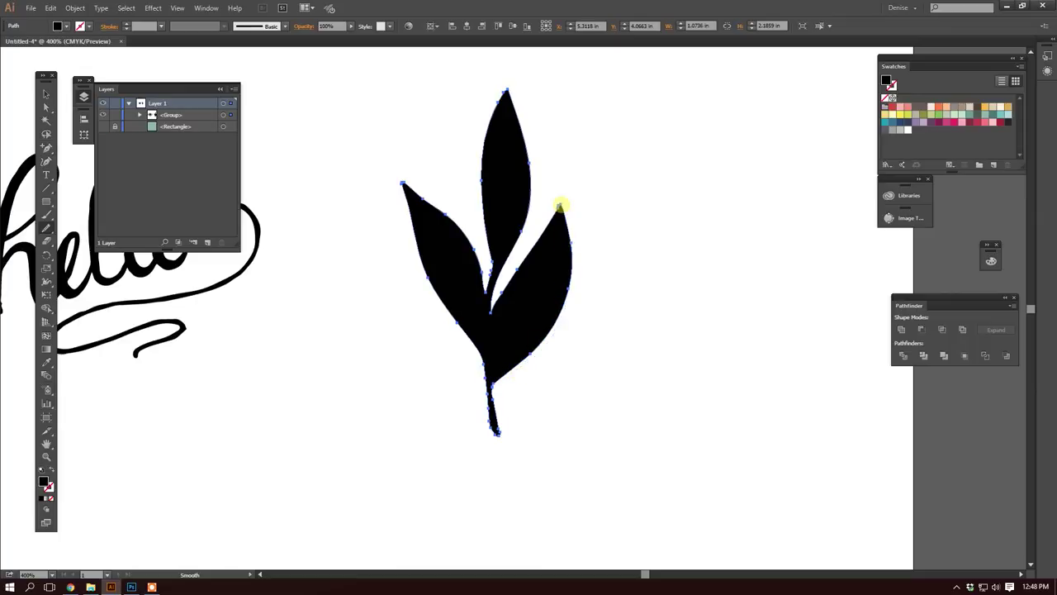
mouse_move(561, 208)
mouse_down()
mouse_move(560, 249)
mouse_move(514, 306)
mouse_move(500, 405)
mouse_move(475, 370)
mouse_move(485, 368)
mouse_move(495, 435)
mouse_up()
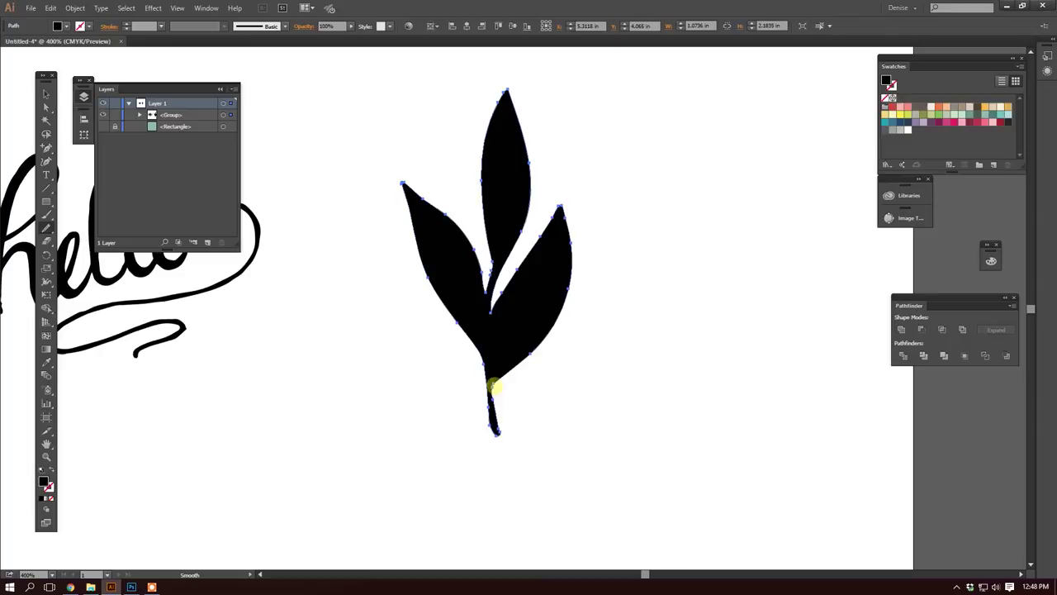
drag(491, 378, 501, 424)
Step: Zoom in on the stem and add an anchor point where the right leaf joins it
click(47, 456)
click(502, 354)
click(499, 328)
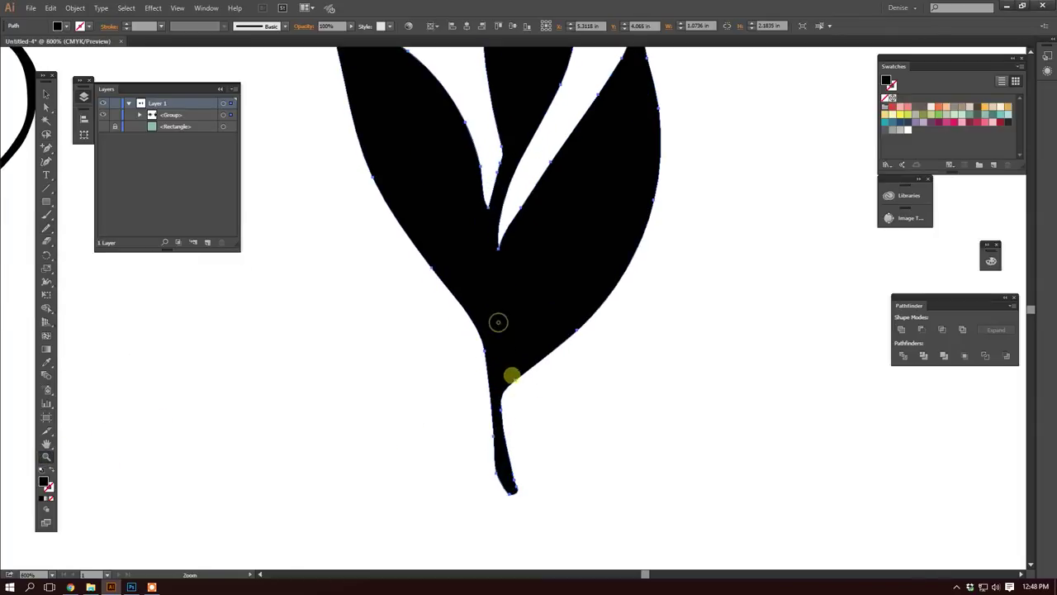
click(46, 105)
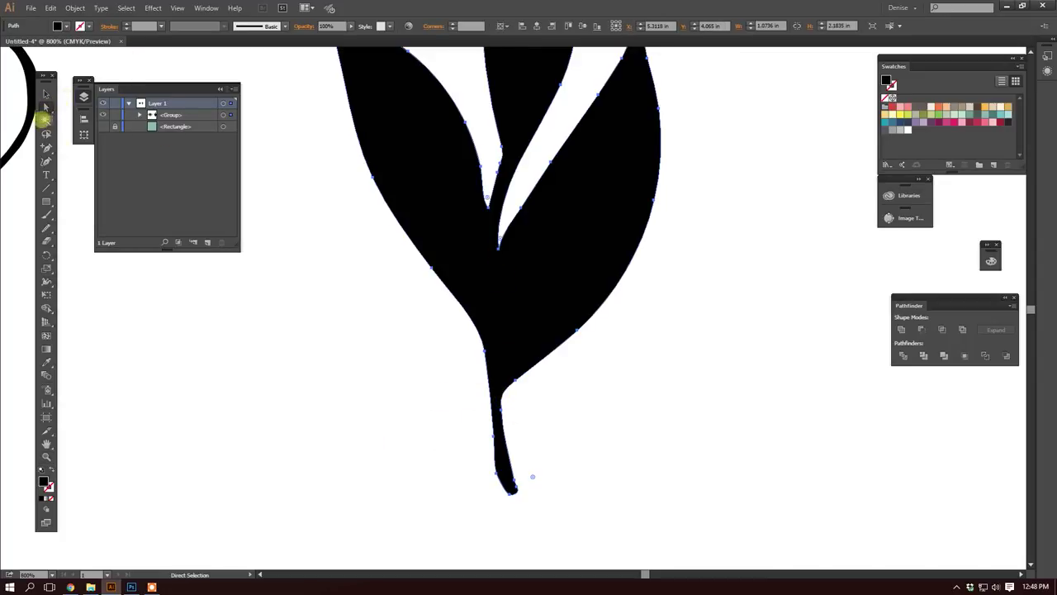
click(45, 148)
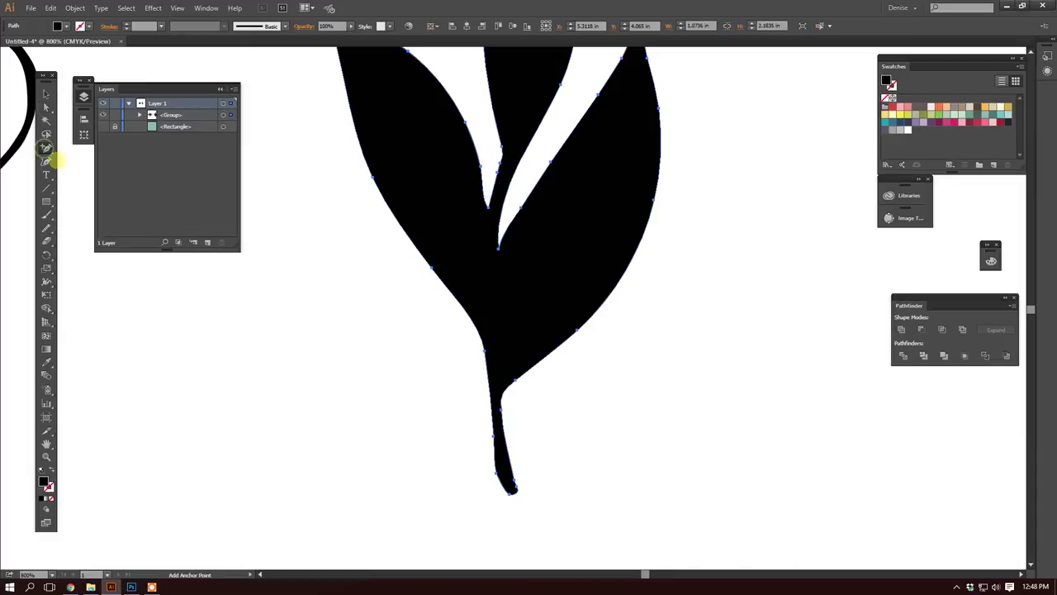
click(501, 394)
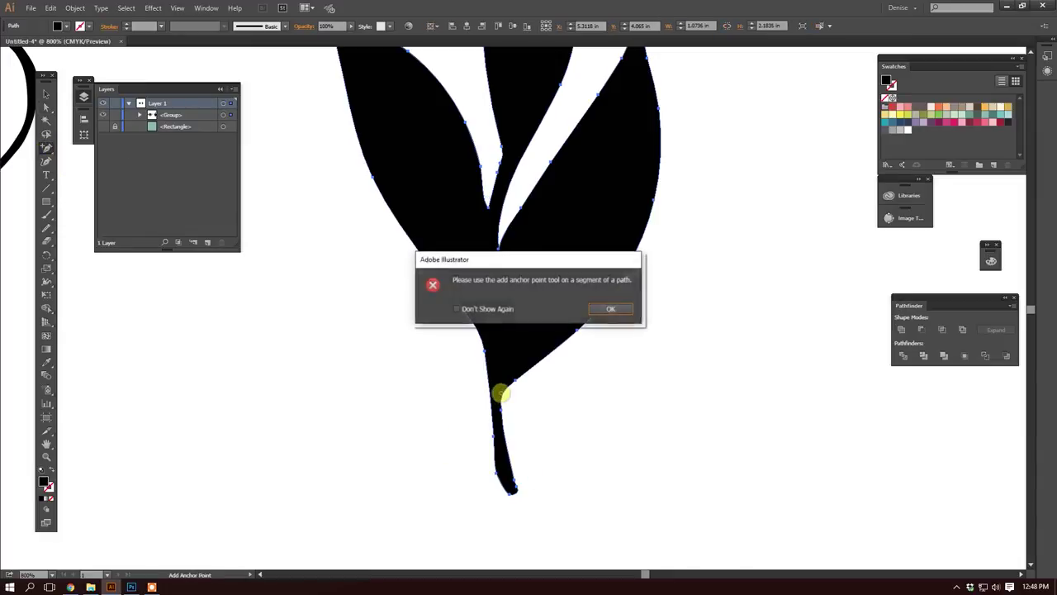
click(608, 304)
click(501, 394)
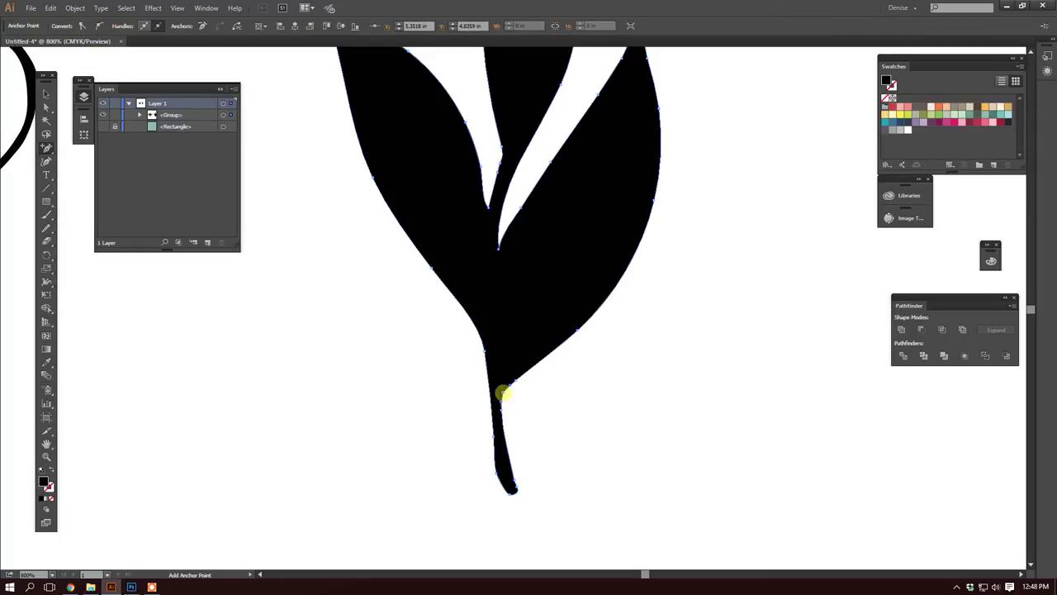
Step: Select the new junction anchor with Direct Selection and round its corner to 0.03 in
click(47, 106)
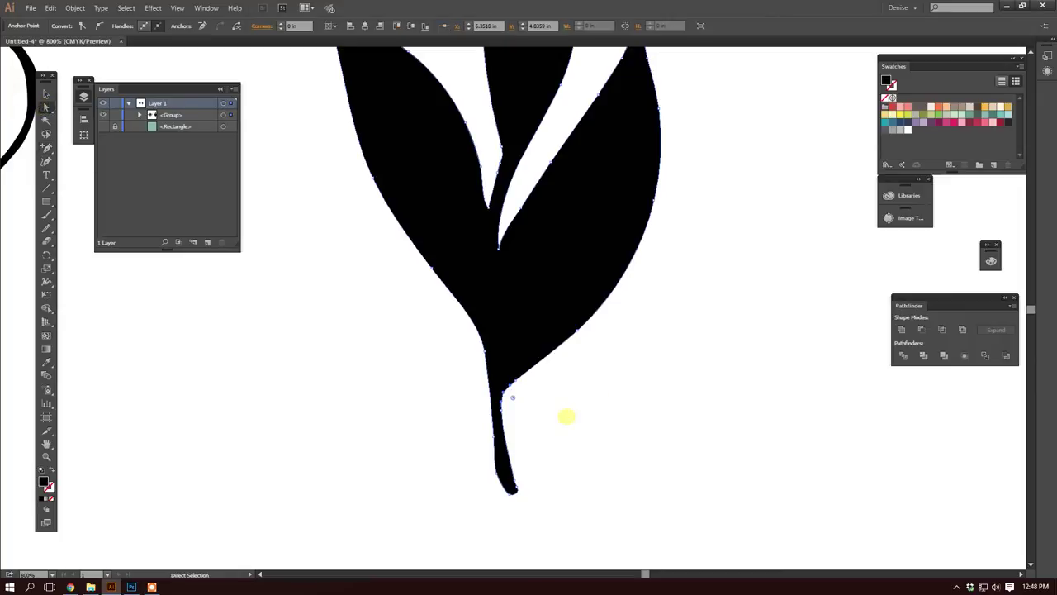
click(502, 389)
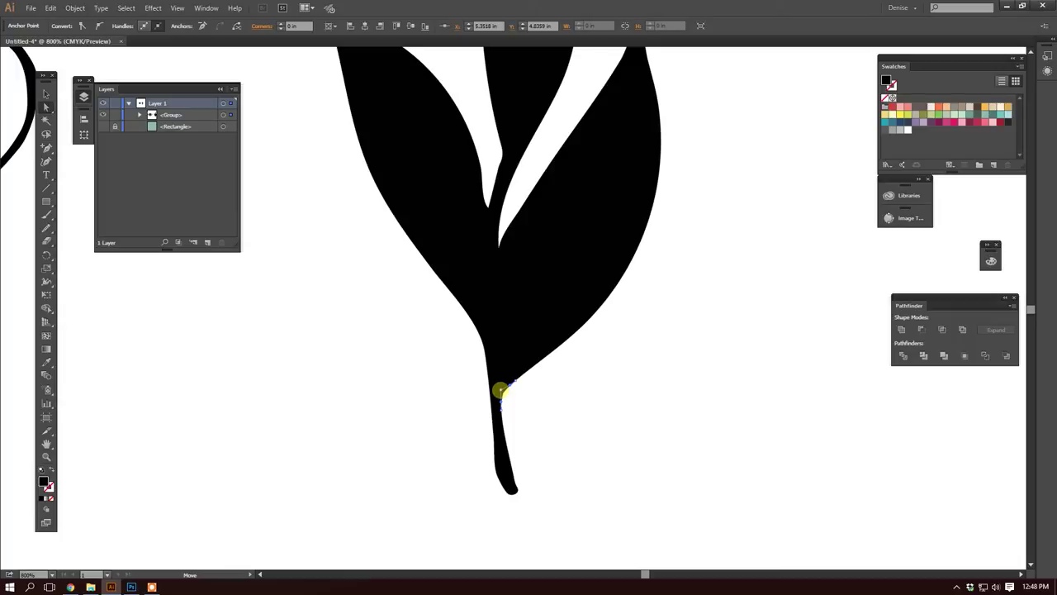
click(501, 390)
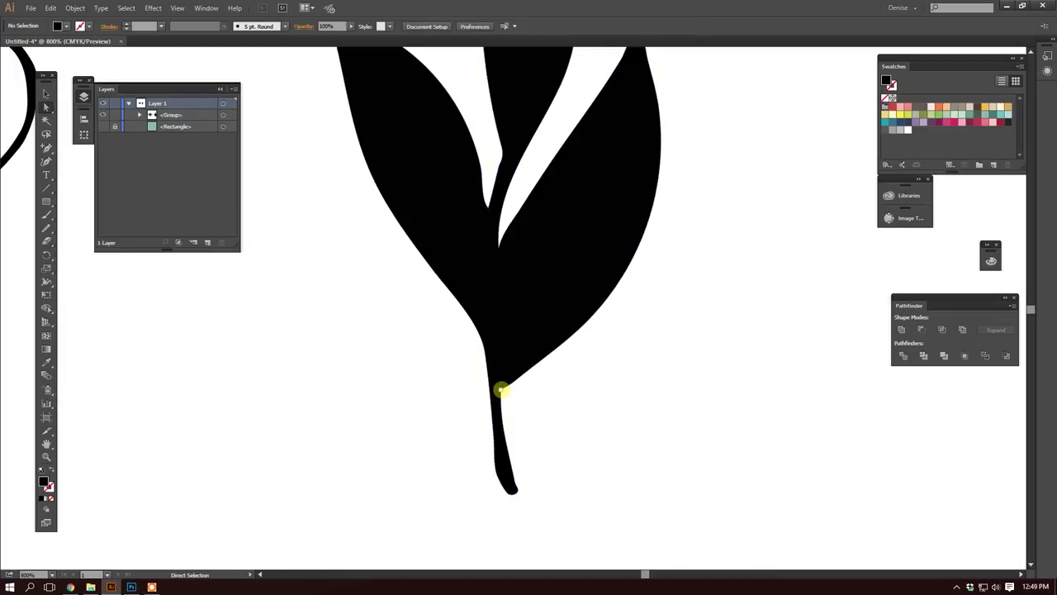
click(501, 390)
click(501, 389)
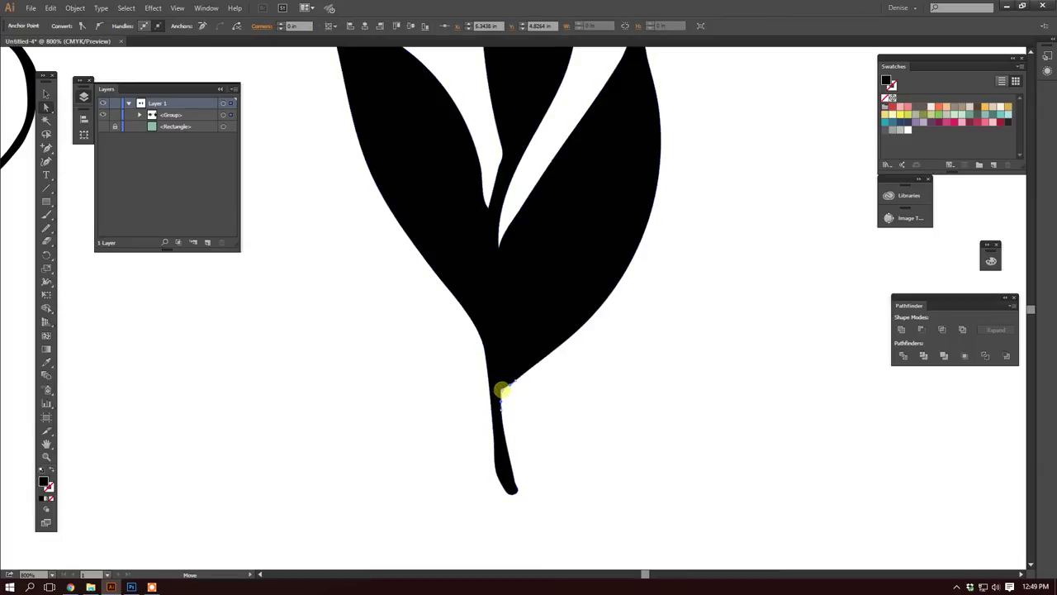
click(503, 391)
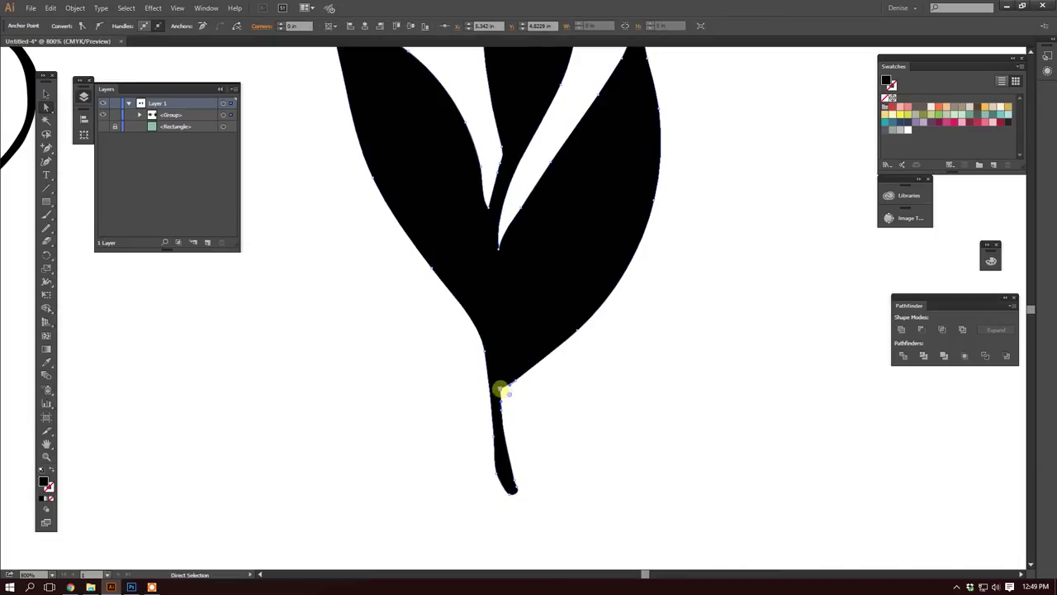
click(502, 392)
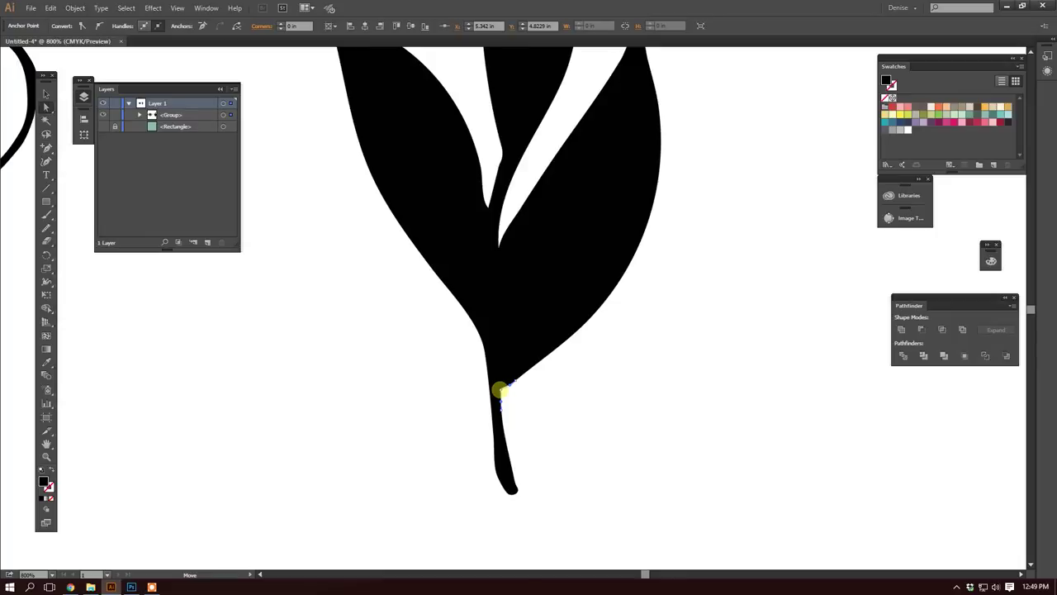
click(524, 405)
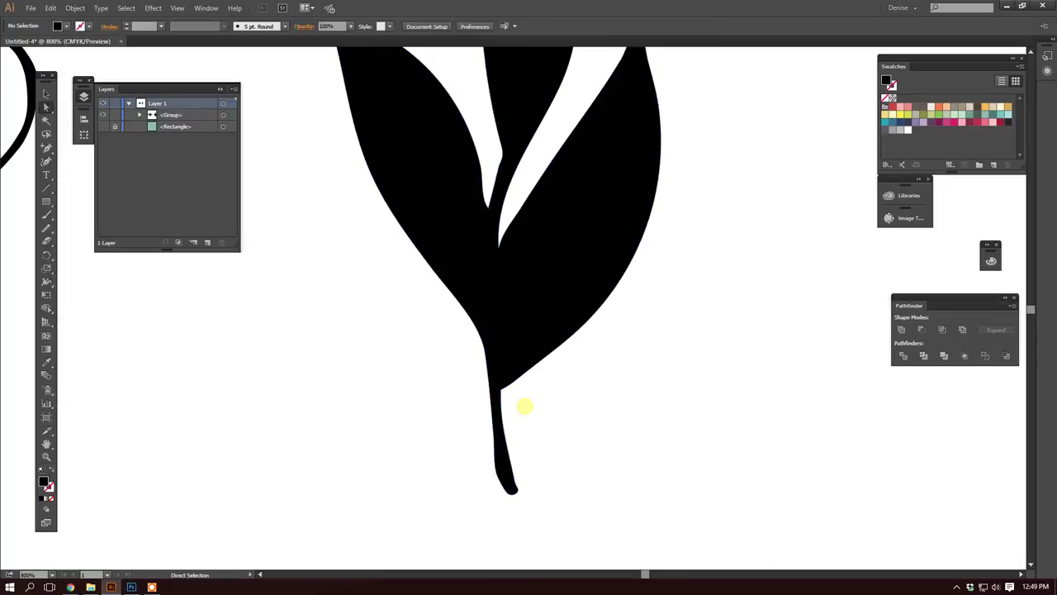
click(503, 394)
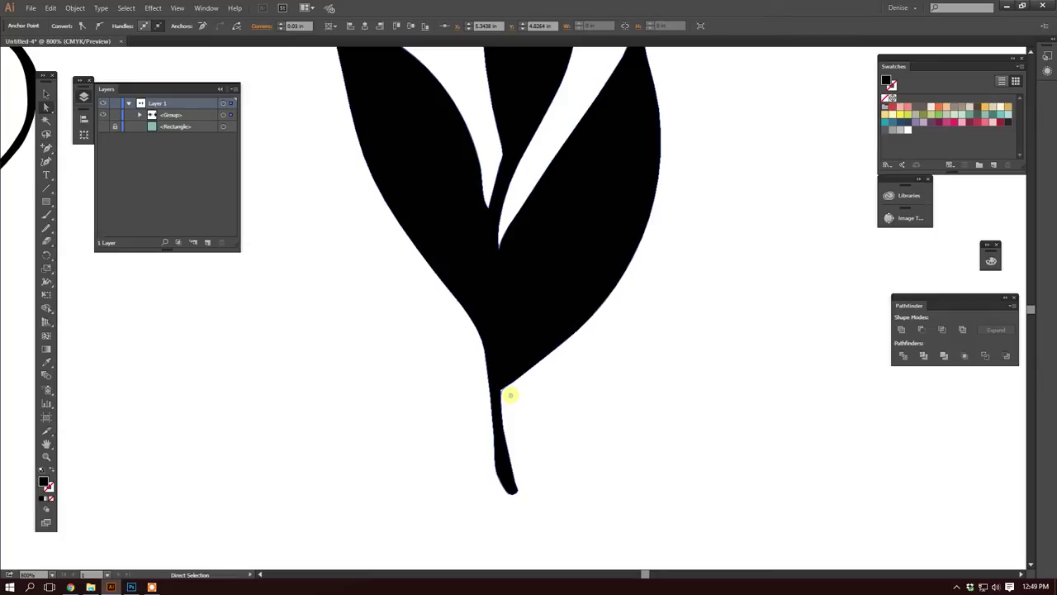
click(537, 408)
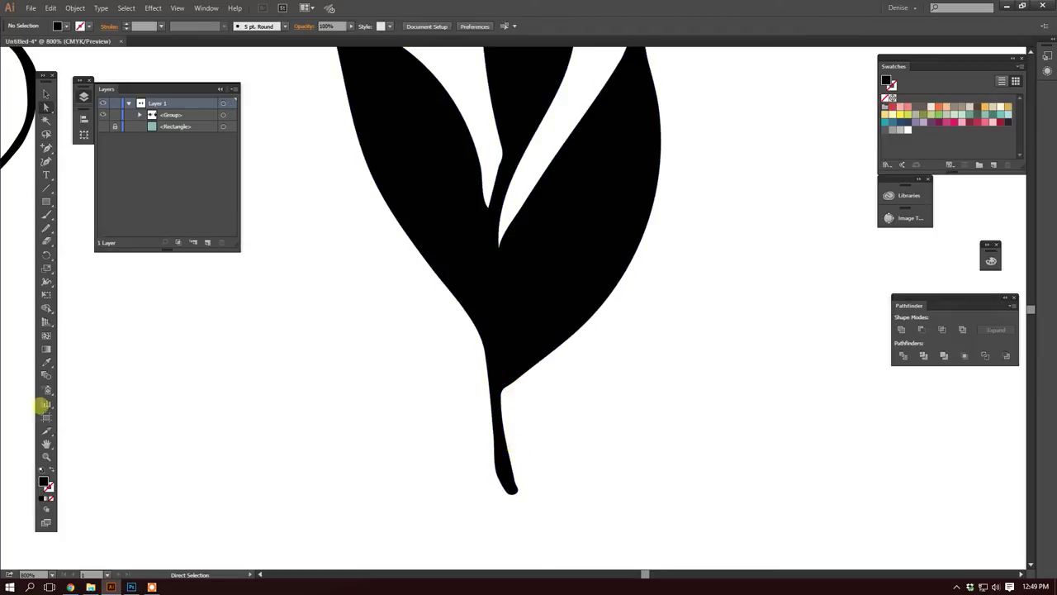
Step: Zoom out to show the lettering and ungroup the combined lettering-and-leaf artwork
alt+click(507, 281)
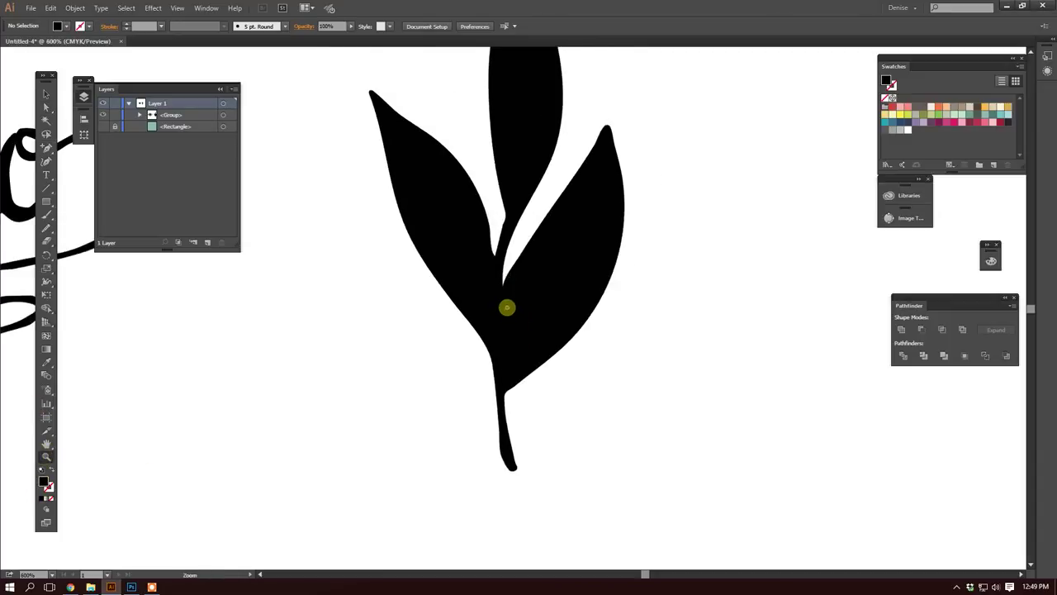
alt+click(508, 307)
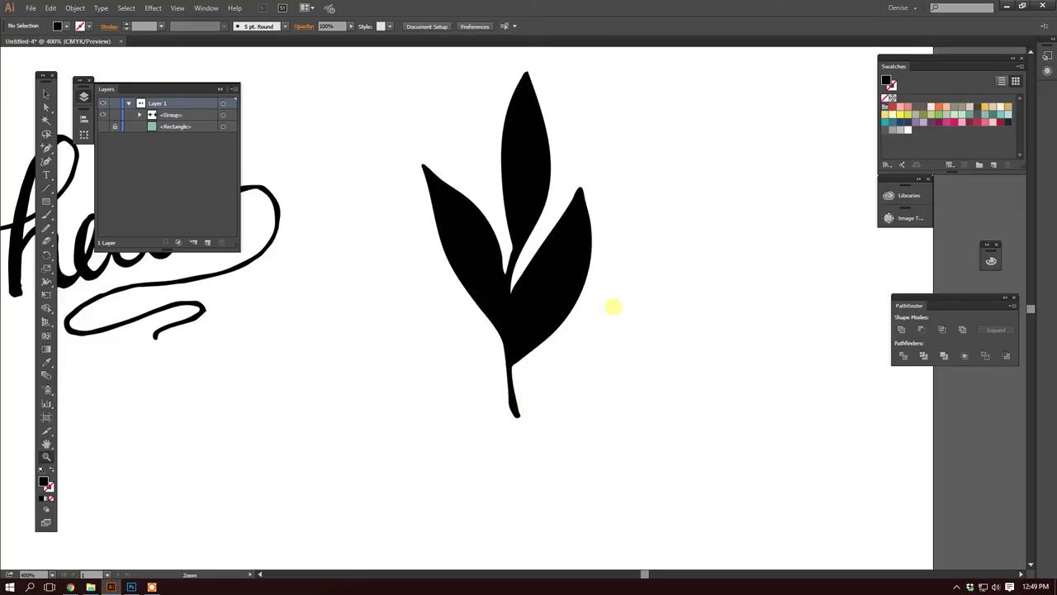
click(45, 93)
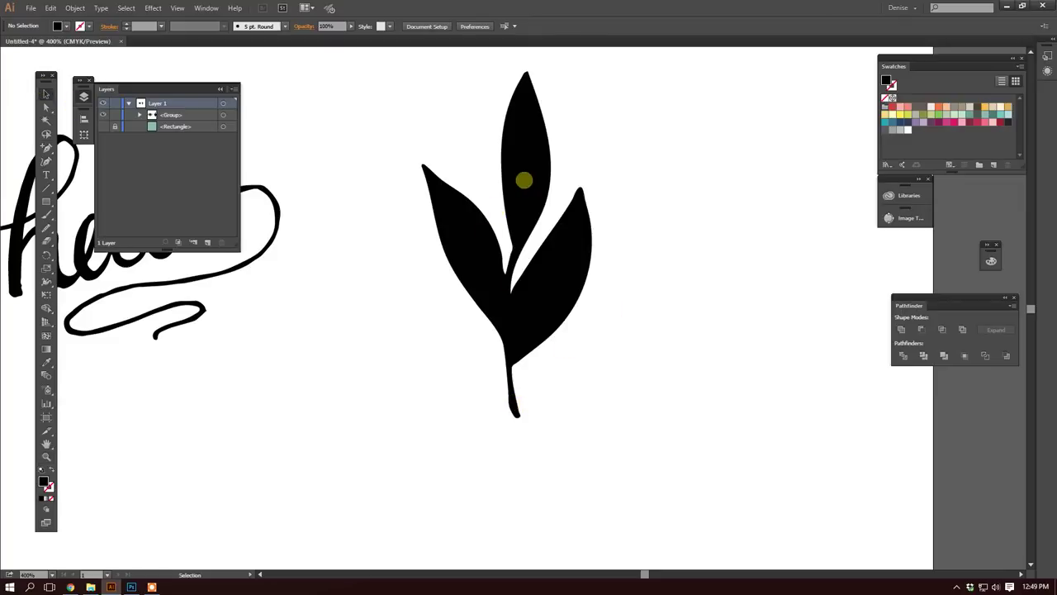
click(525, 179)
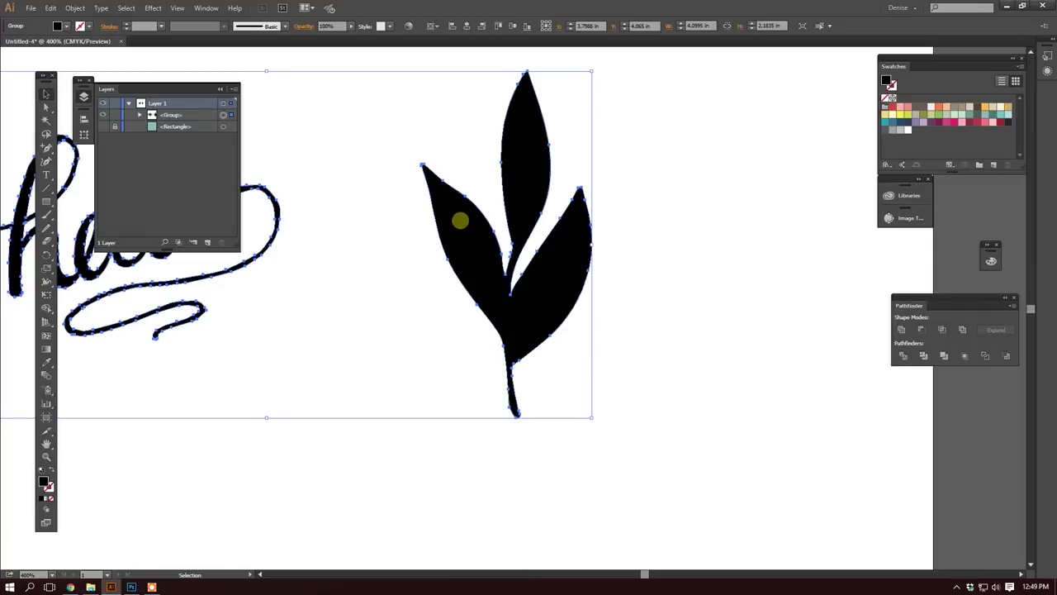
right_click(460, 221)
click(495, 285)
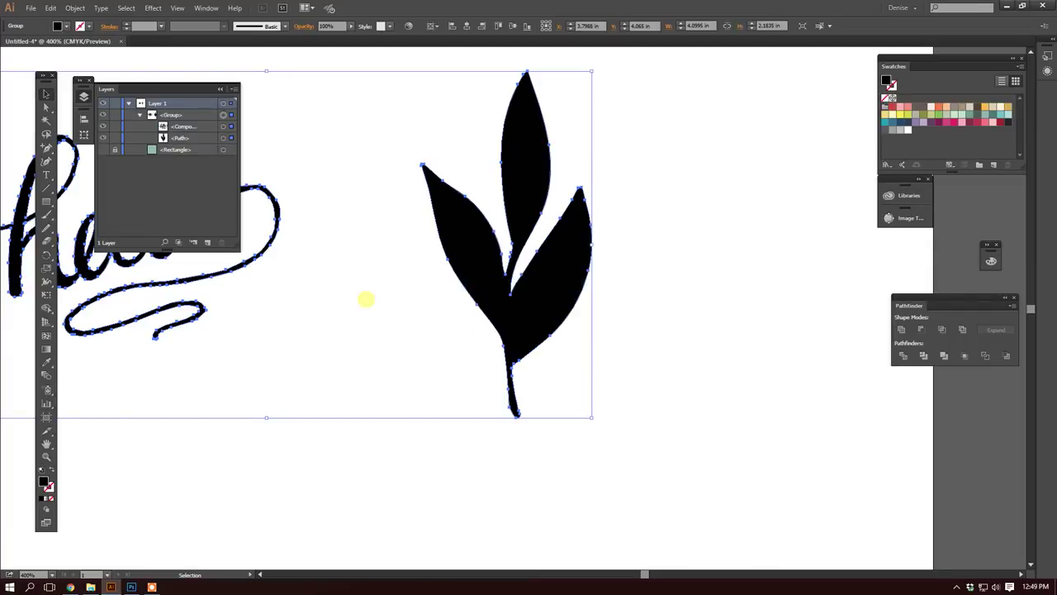
Step: Ungroup the remaining leaf group and select the leaf sprig path on its own
click(366, 296)
click(488, 261)
right_click(470, 249)
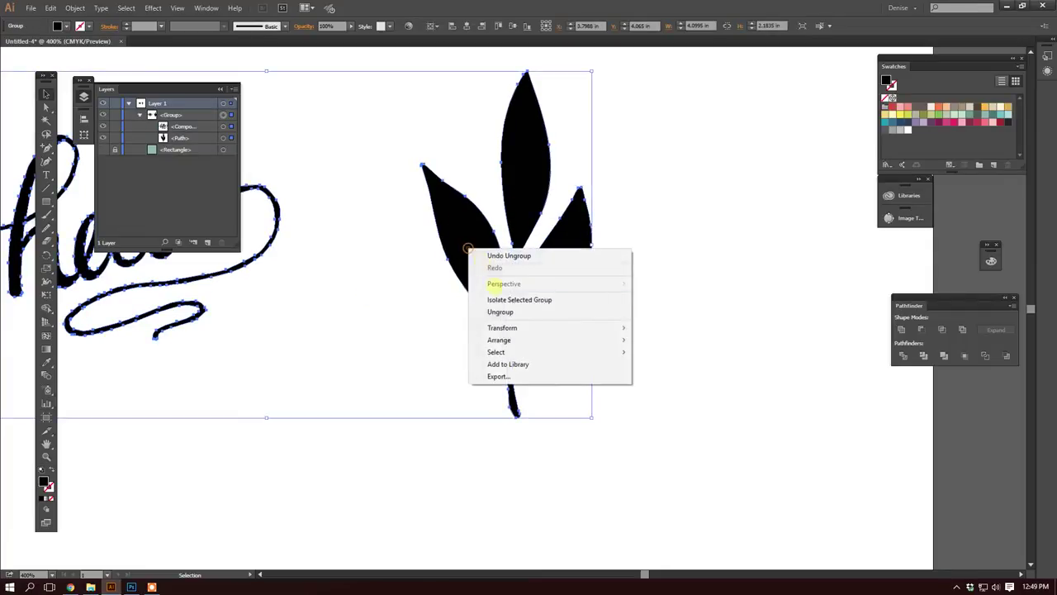
click(495, 312)
click(432, 297)
click(470, 267)
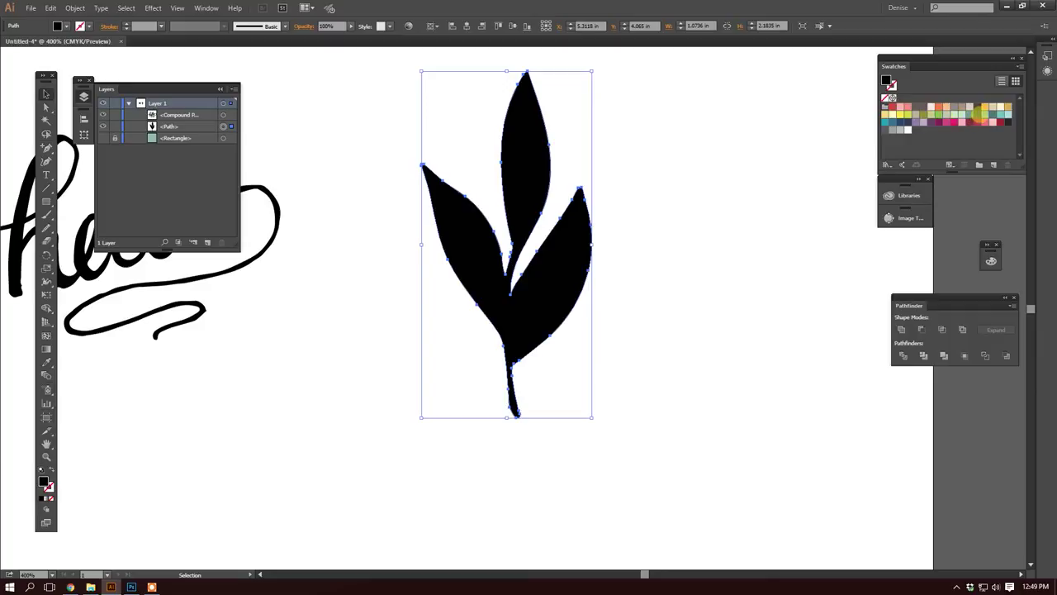
Step: Fill the leaf sprig with the dark grey-green swatch, then deselect it
click(977, 114)
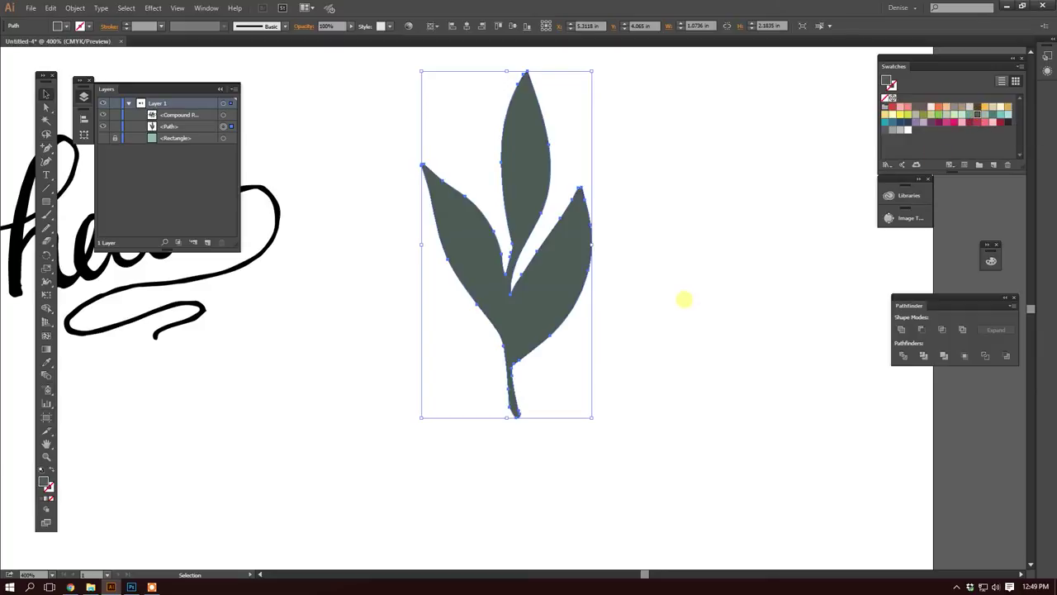
click(685, 298)
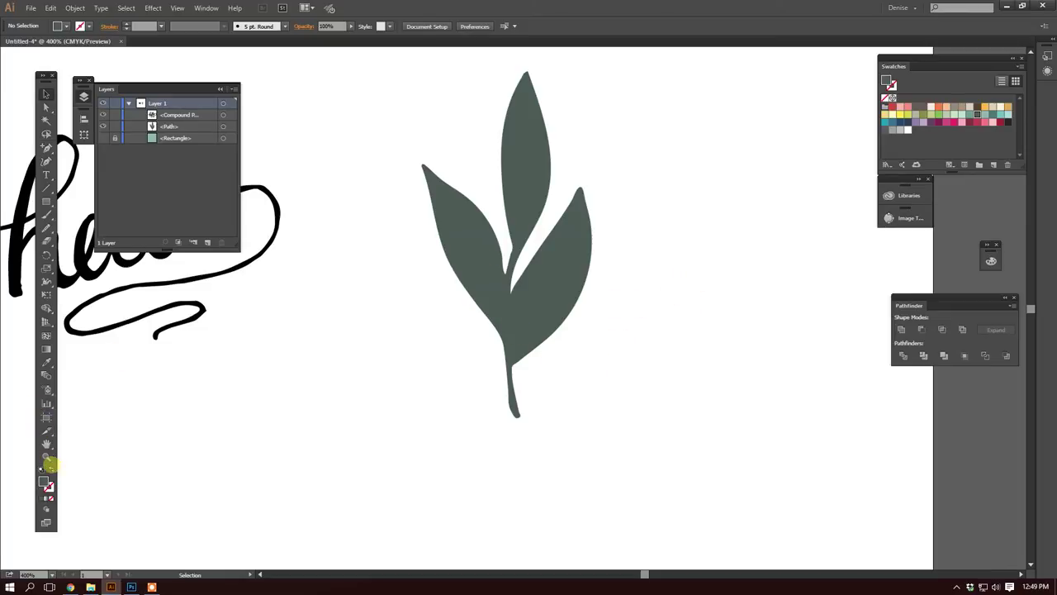
click(46, 457)
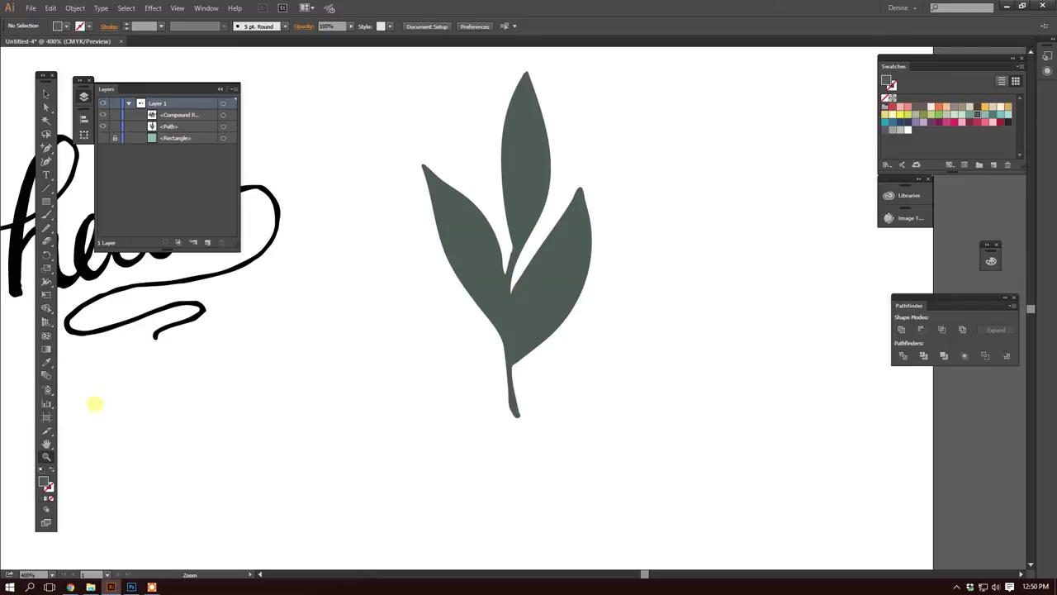
Step: Zoom in and erase down the gap between the leaves to split off the right leaf
click(529, 324)
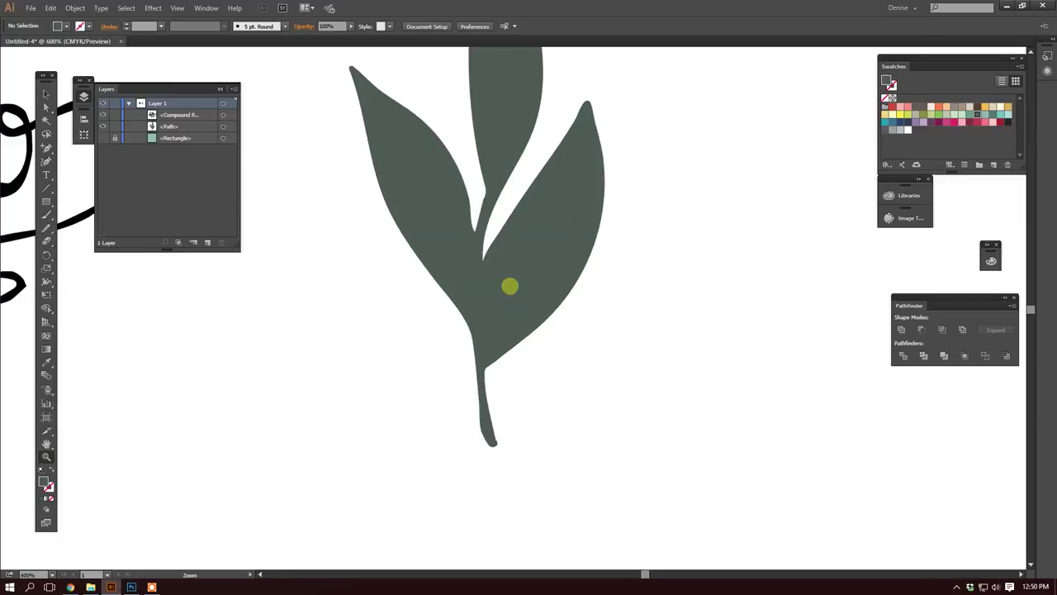
click(503, 260)
scroll(537, 308, down, 5)
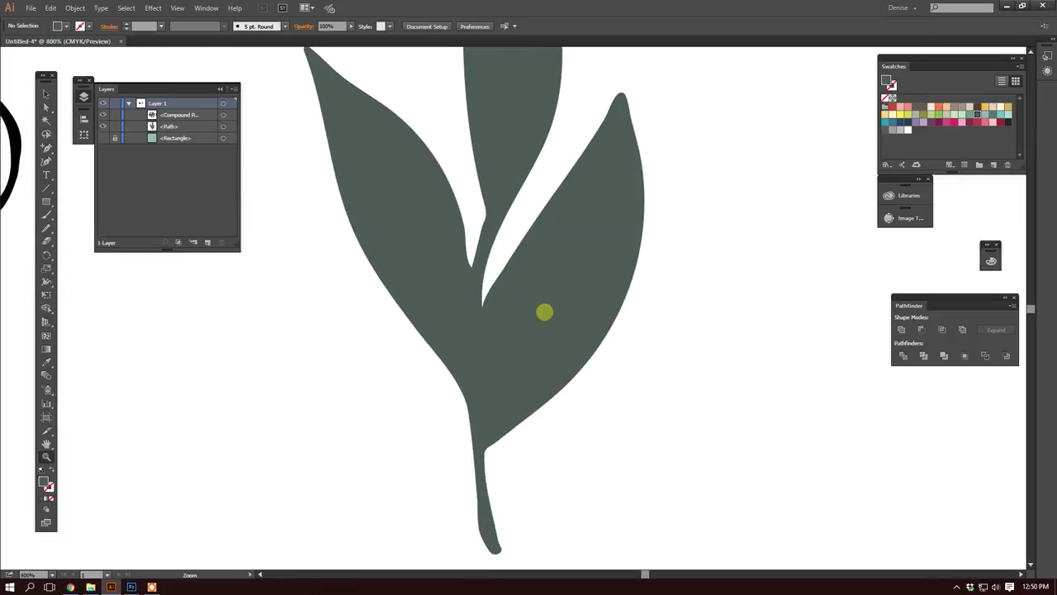
scroll(543, 309, up, 3)
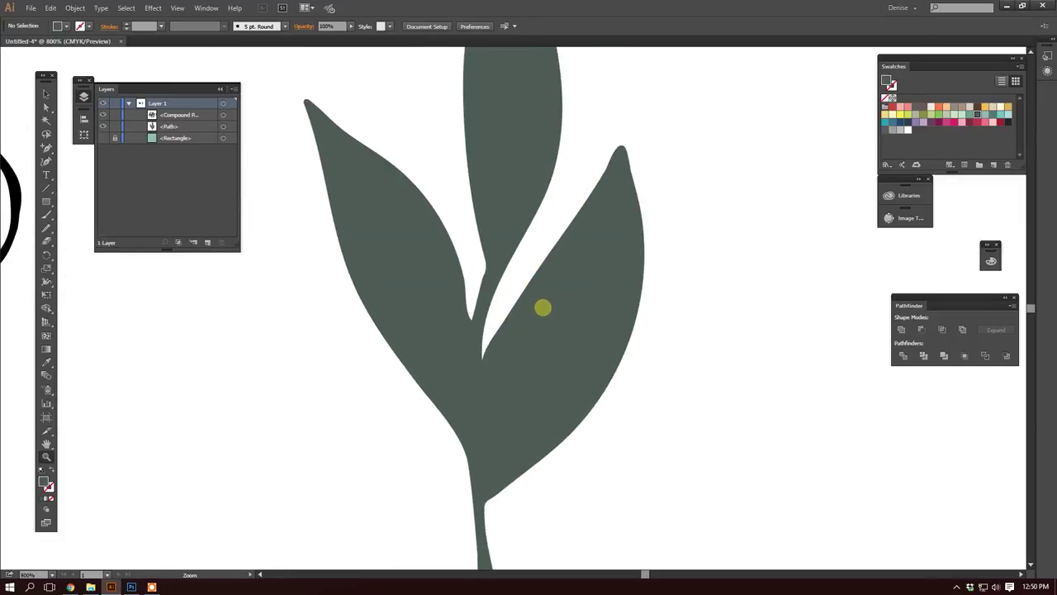
scroll(543, 308, down, 3)
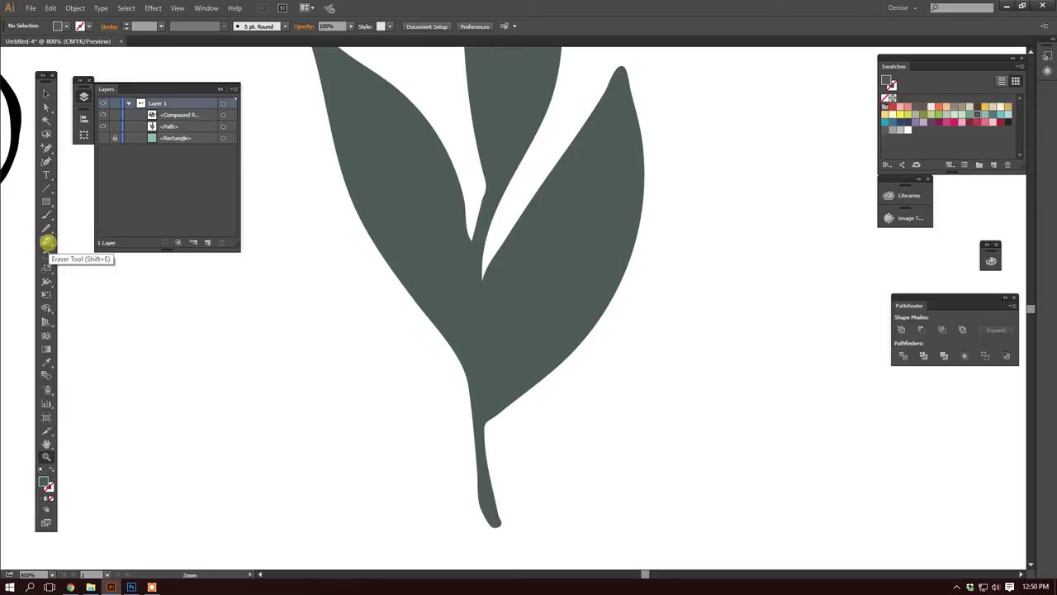
click(47, 242)
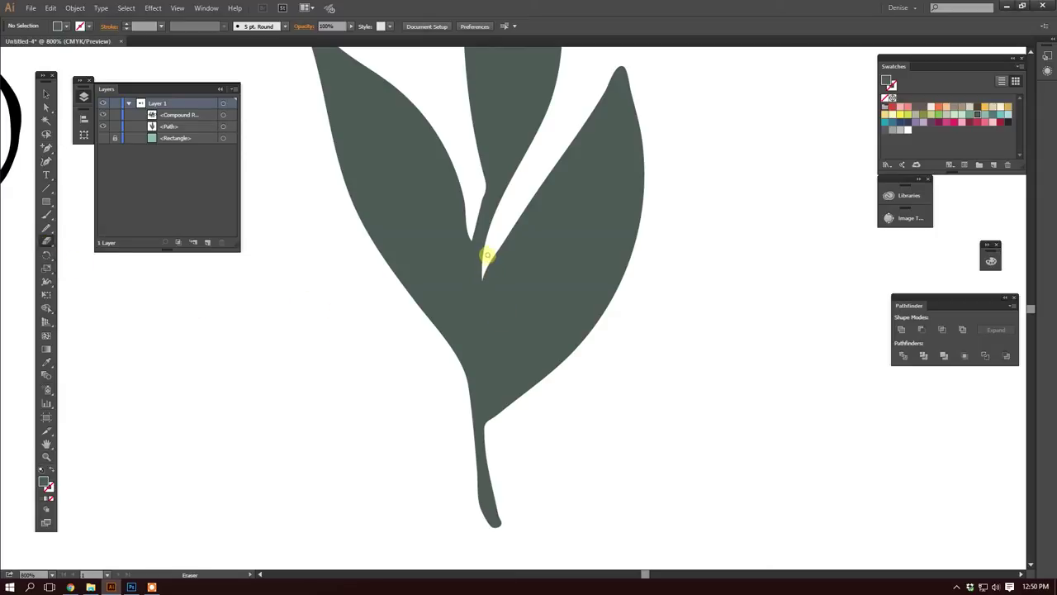
drag(487, 262, 482, 385)
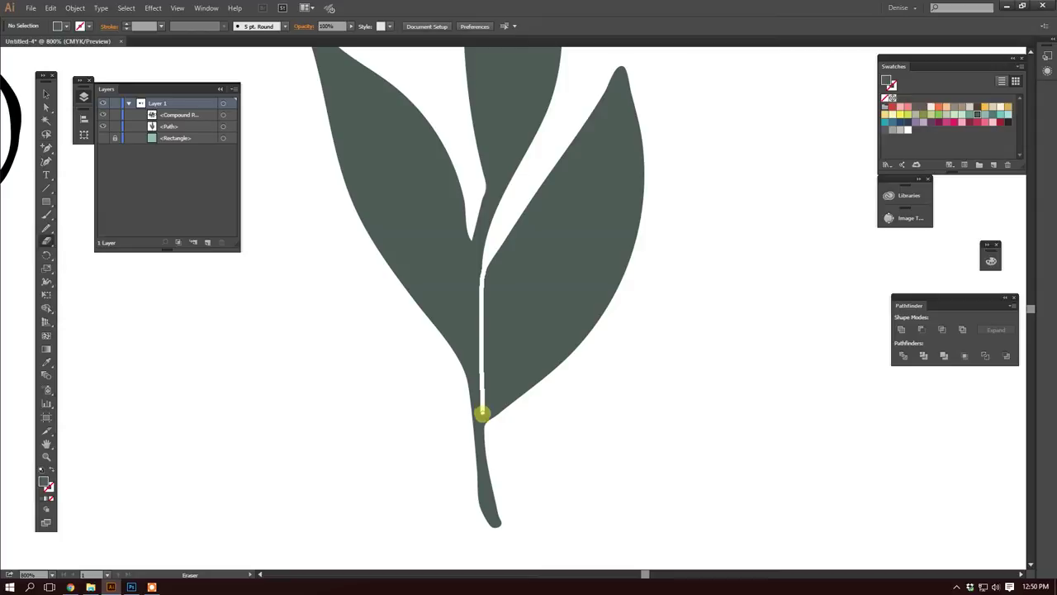
drag(490, 433, 493, 437)
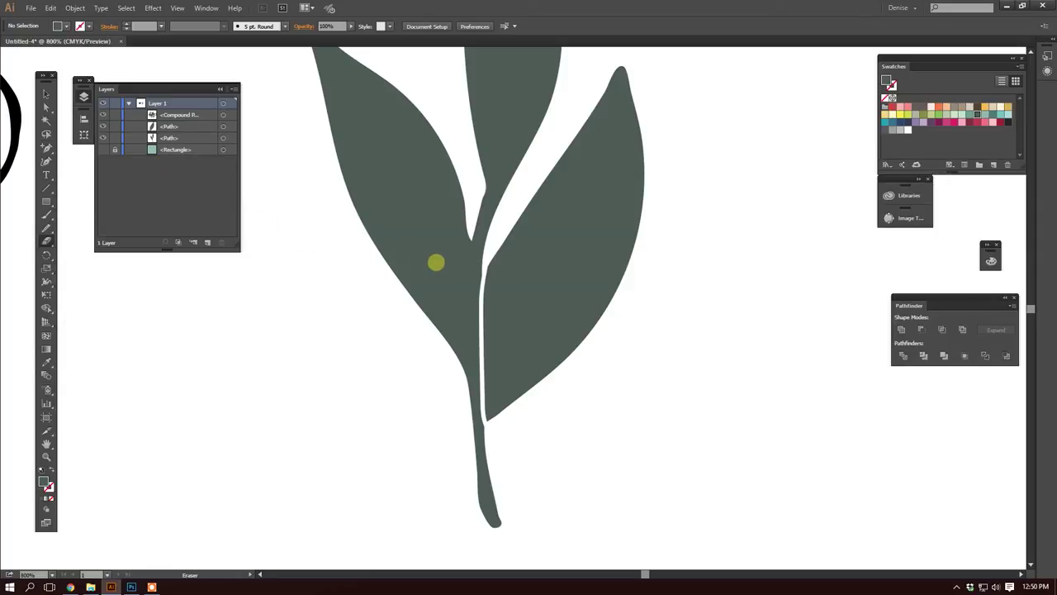
Step: Smooth the stem edge on the left leaf-and-stem path
key(a)
click(449, 253)
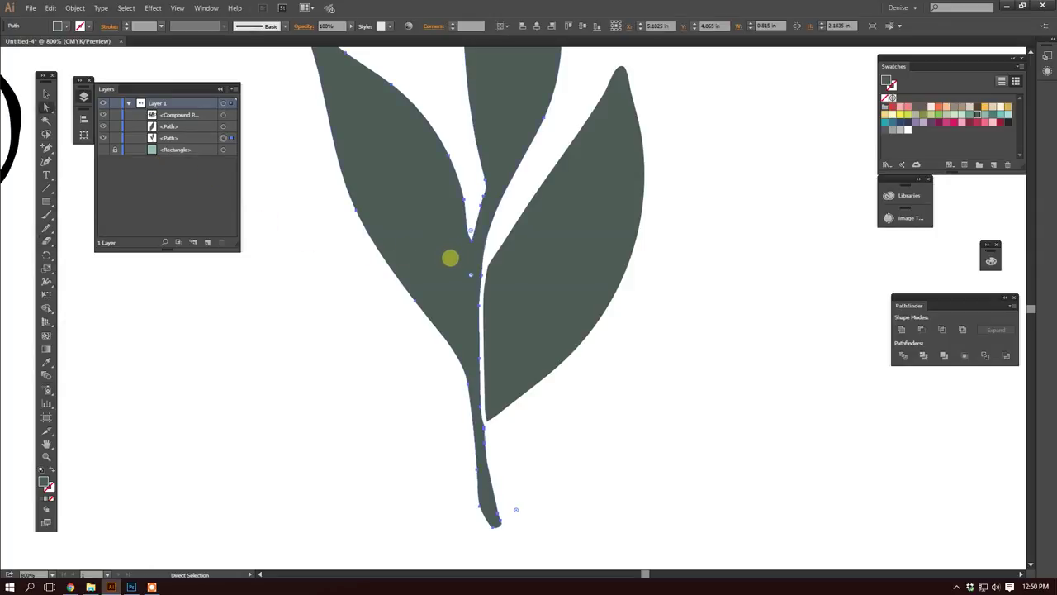
key(n)
drag(491, 229, 479, 322)
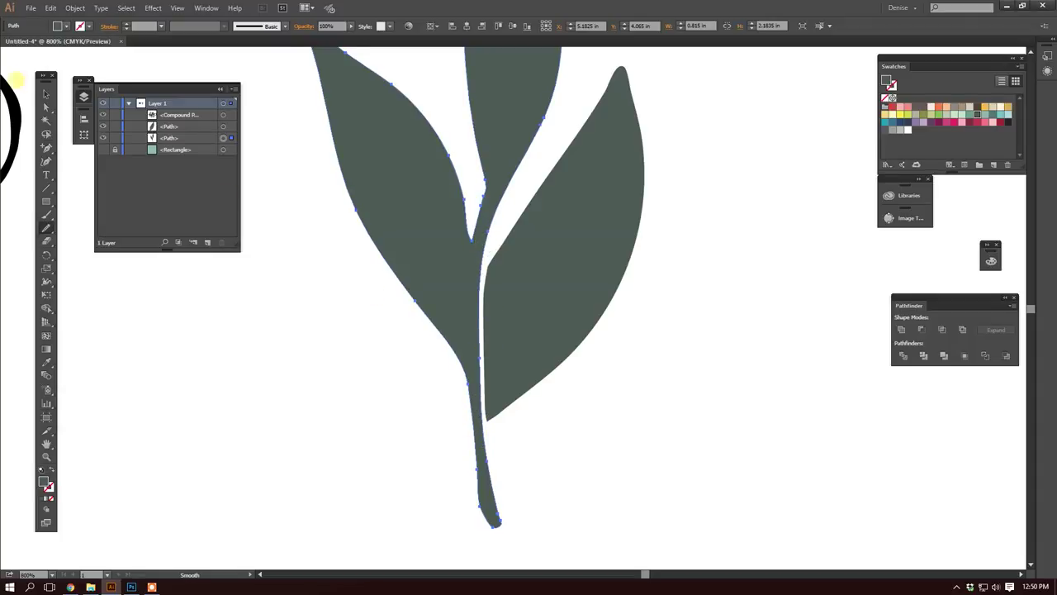
Step: Nudge the right leaf left to X 5.567 in so it meets the stem
click(44, 95)
click(509, 321)
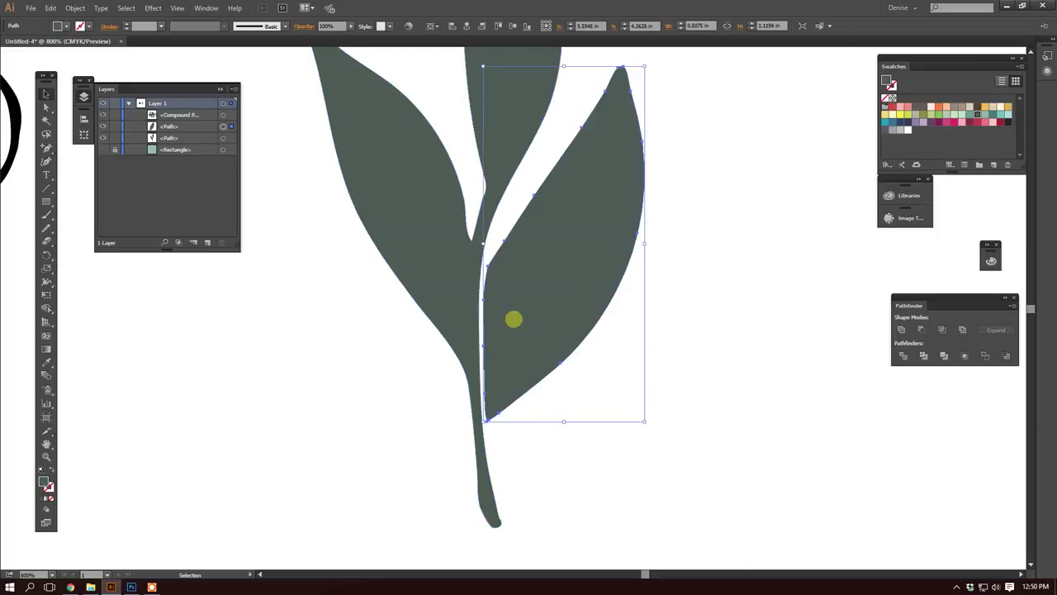
key(Left)
key(Left)
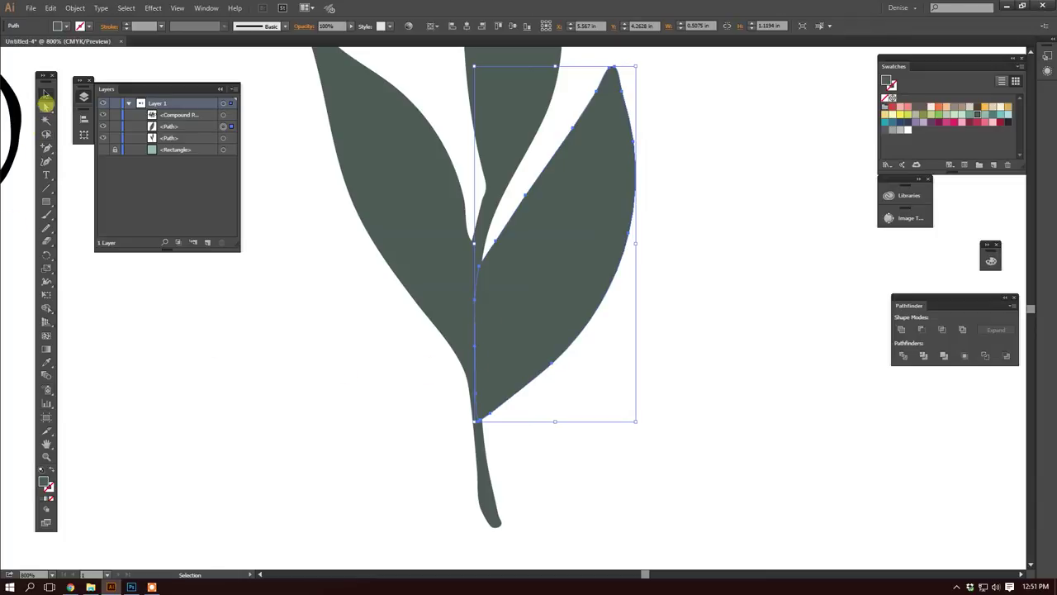
click(46, 105)
click(478, 422)
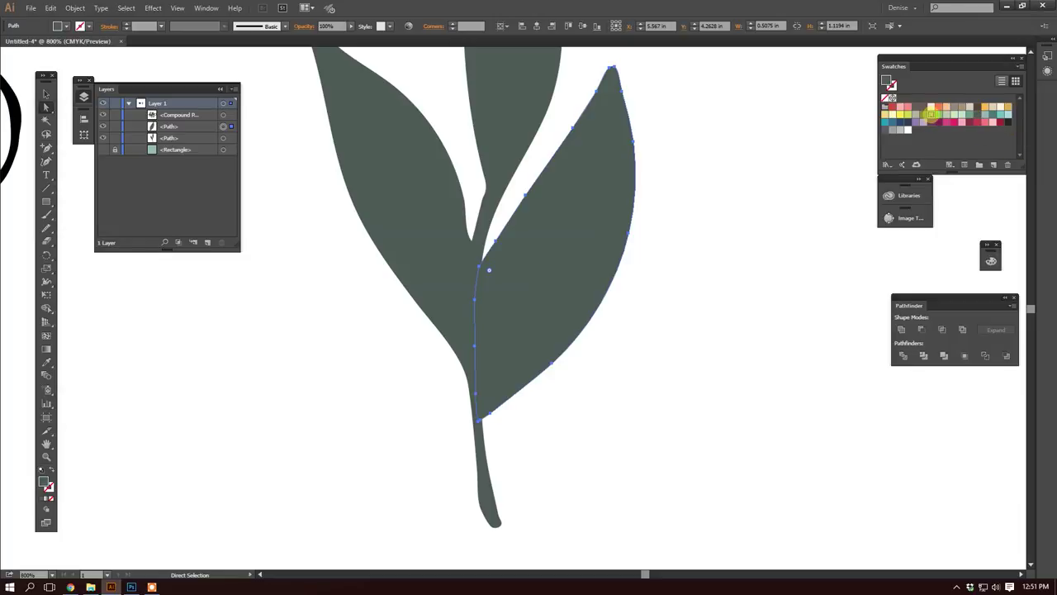
Step: Eyedropper the dark leaf green onto the right leaf, then saturate its fill to #536d62
click(932, 116)
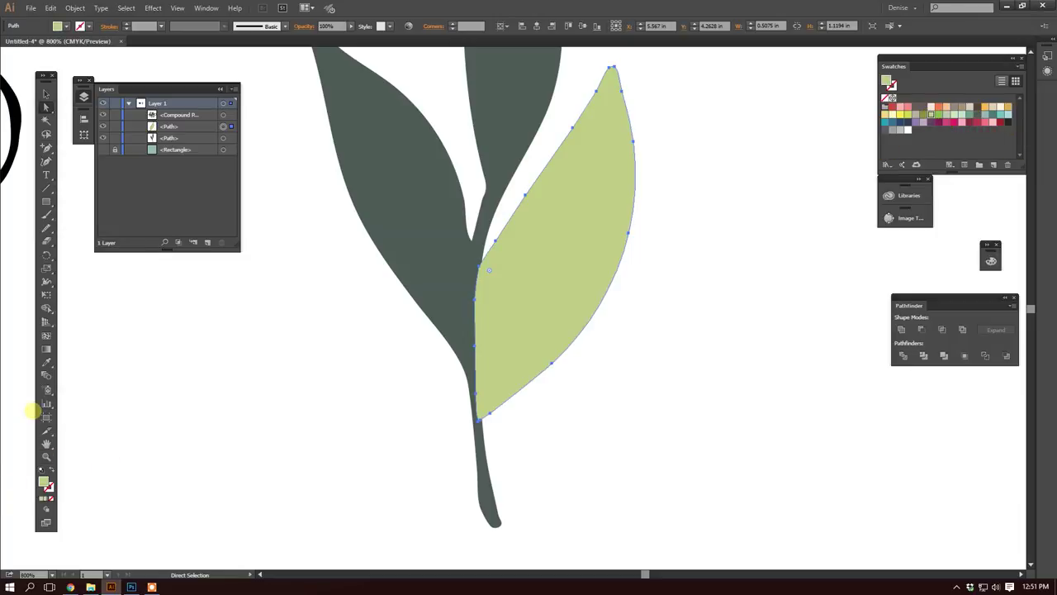
click(46, 361)
click(423, 261)
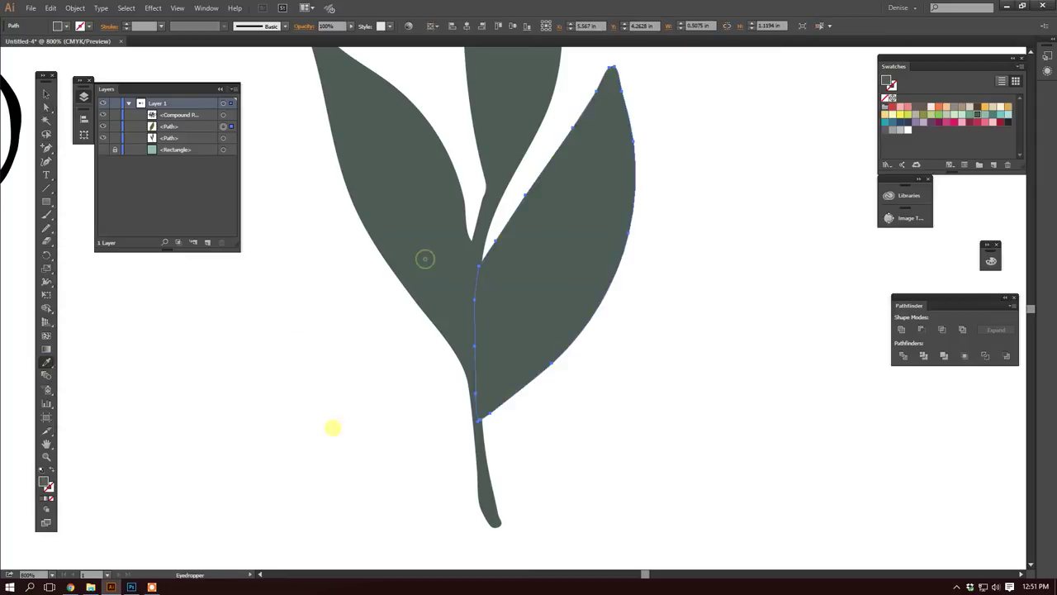
double_click(42, 477)
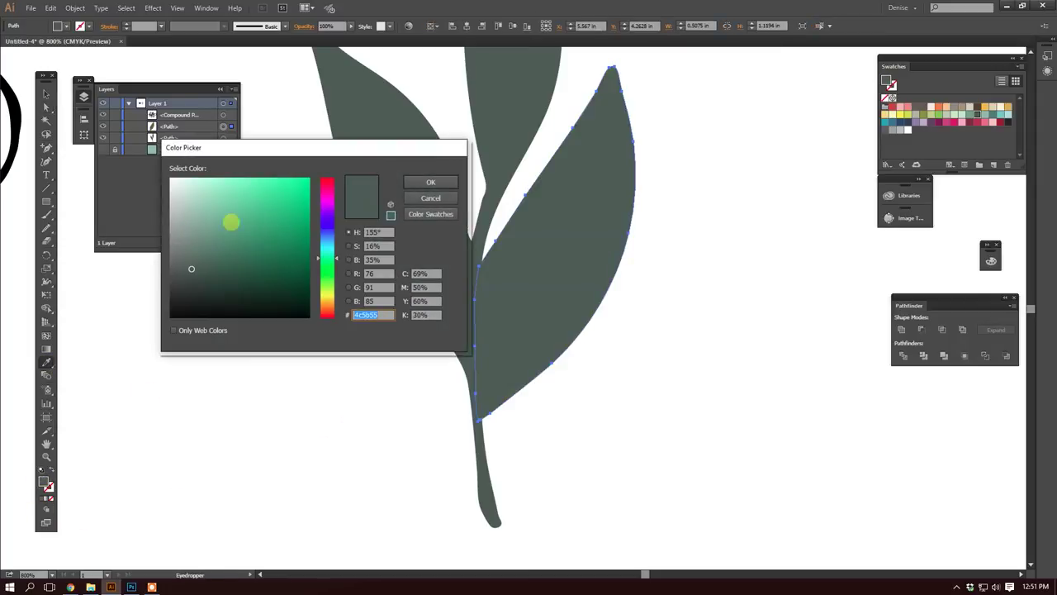
drag(189, 260, 202, 257)
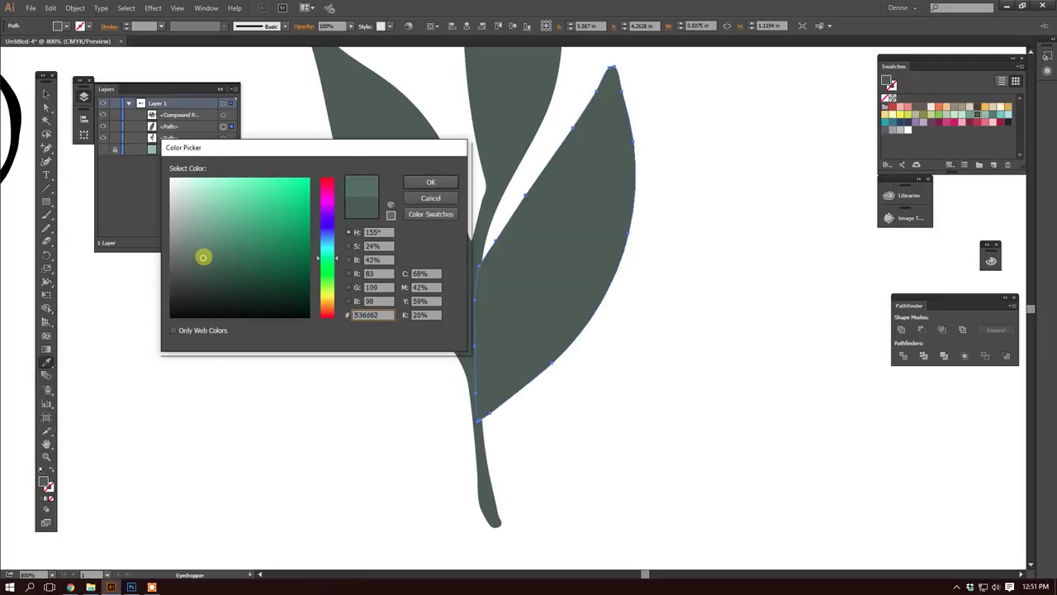
click(418, 181)
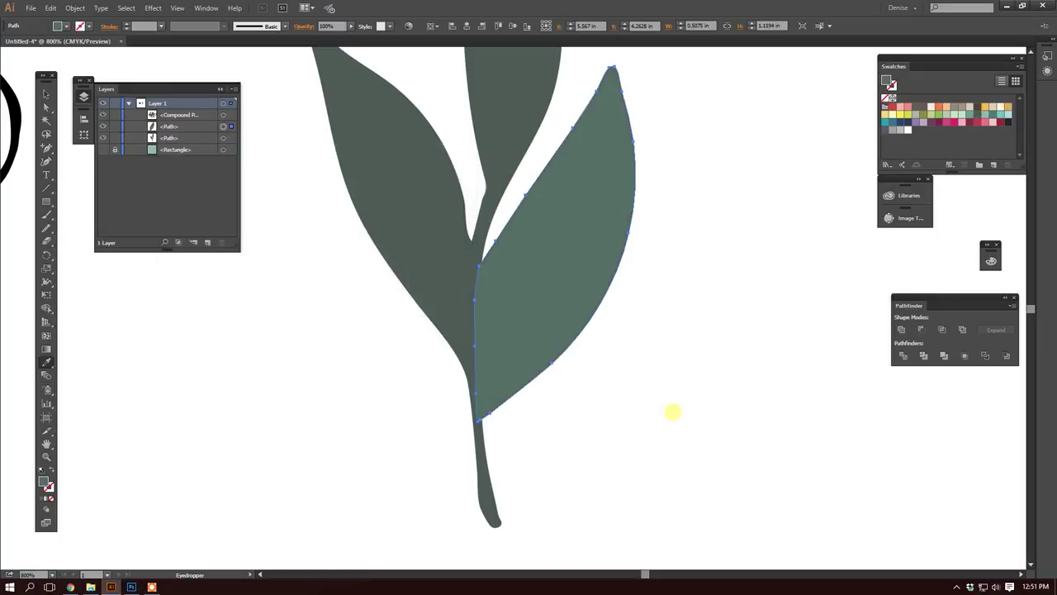
click(46, 93)
Step: Send the lighter right leaf to the back and shift it slightly upward
right_click(536, 306)
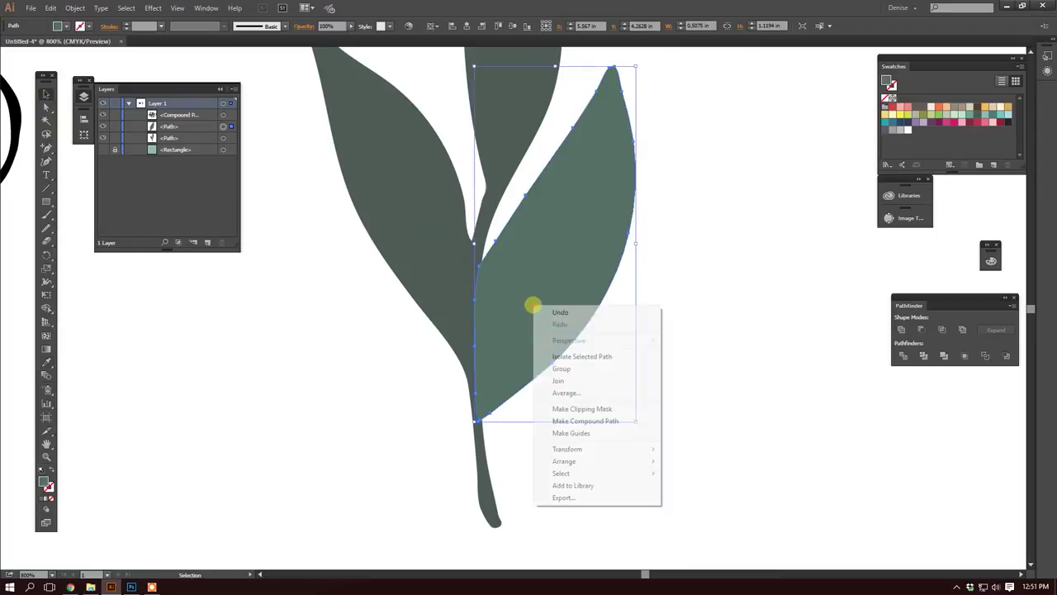
mouse_move(579, 461)
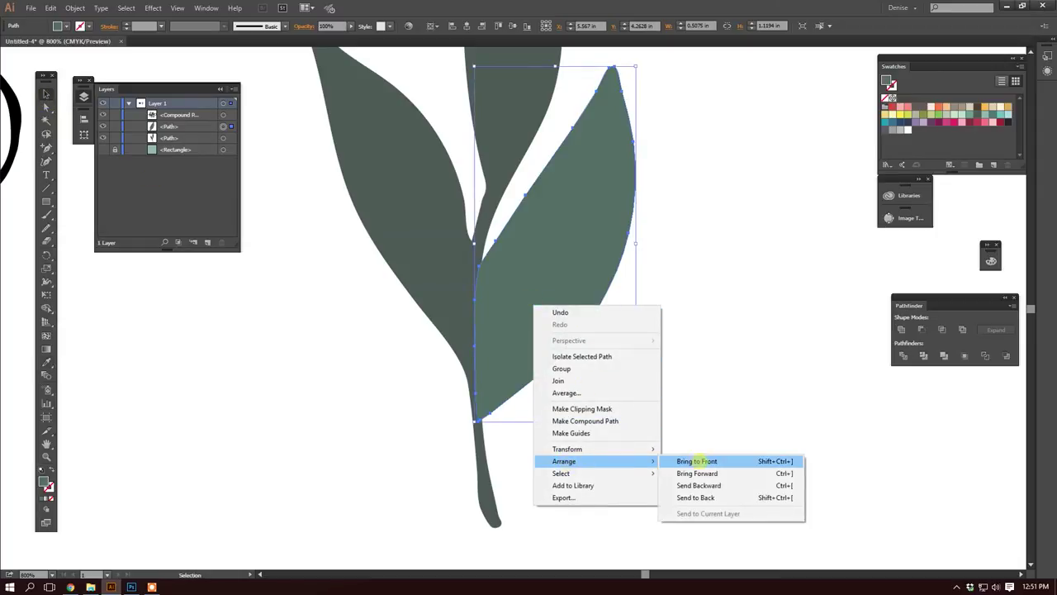
click(696, 496)
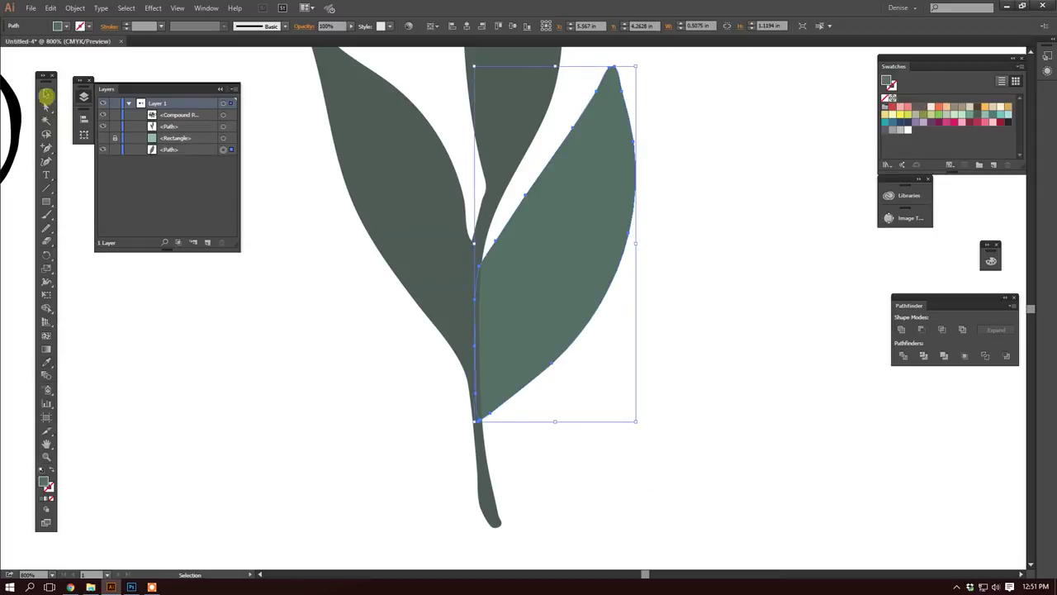
click(372, 419)
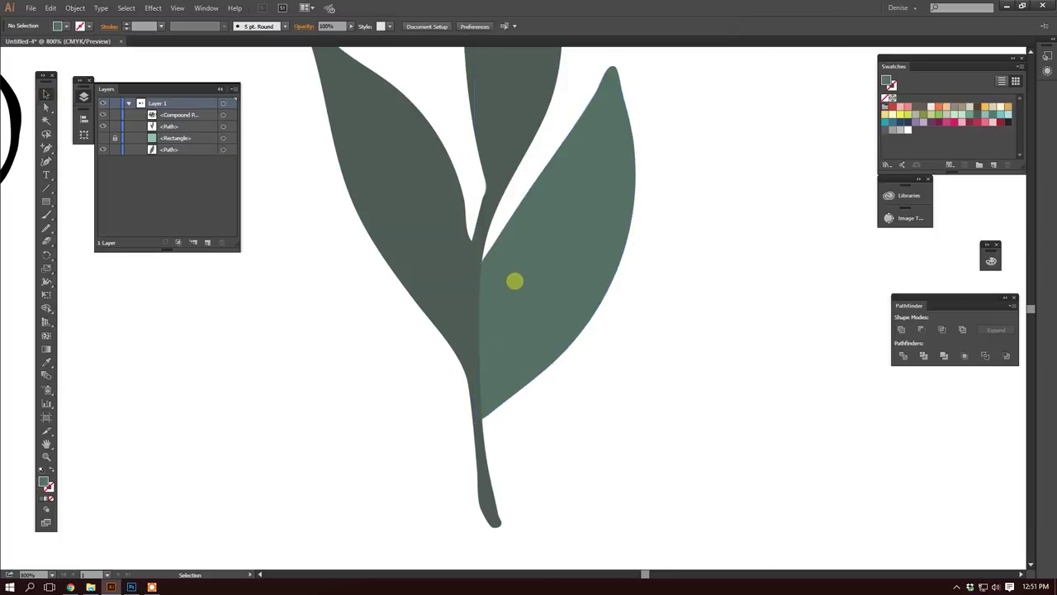
drag(522, 280, 526, 272)
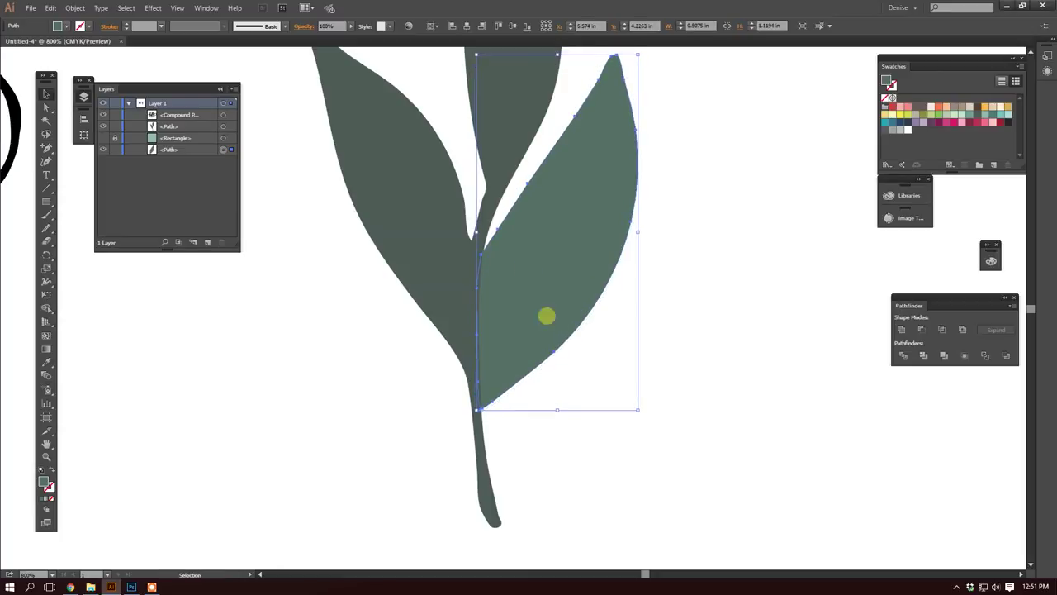
click(630, 368)
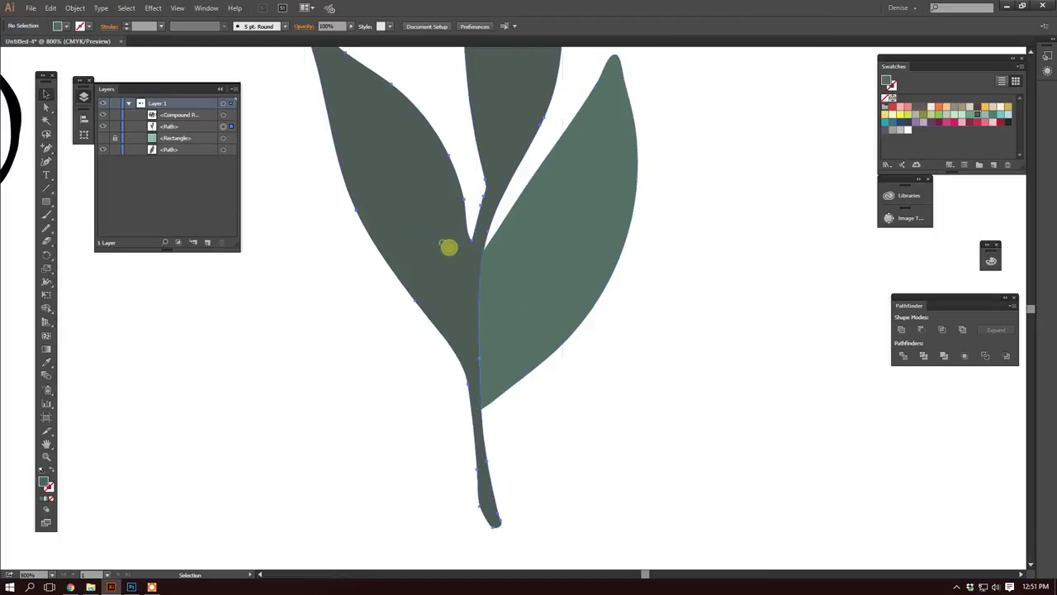
Step: Group the left leaf-and-stem path with the right leaf, then zoom out to show hello
shift+click(447, 245)
shift+click(547, 280)
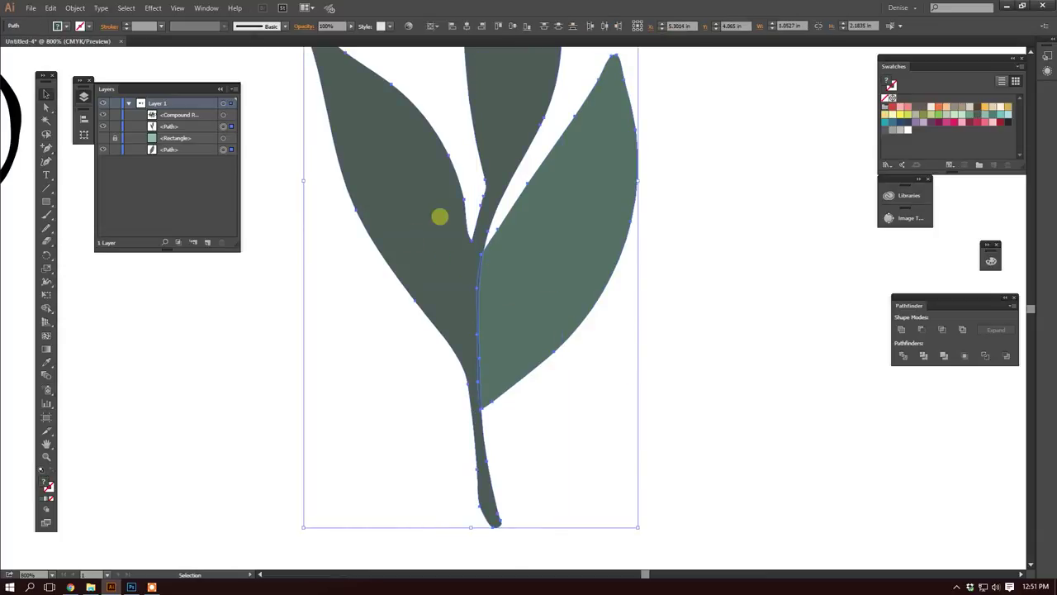
right_click(501, 267)
click(529, 318)
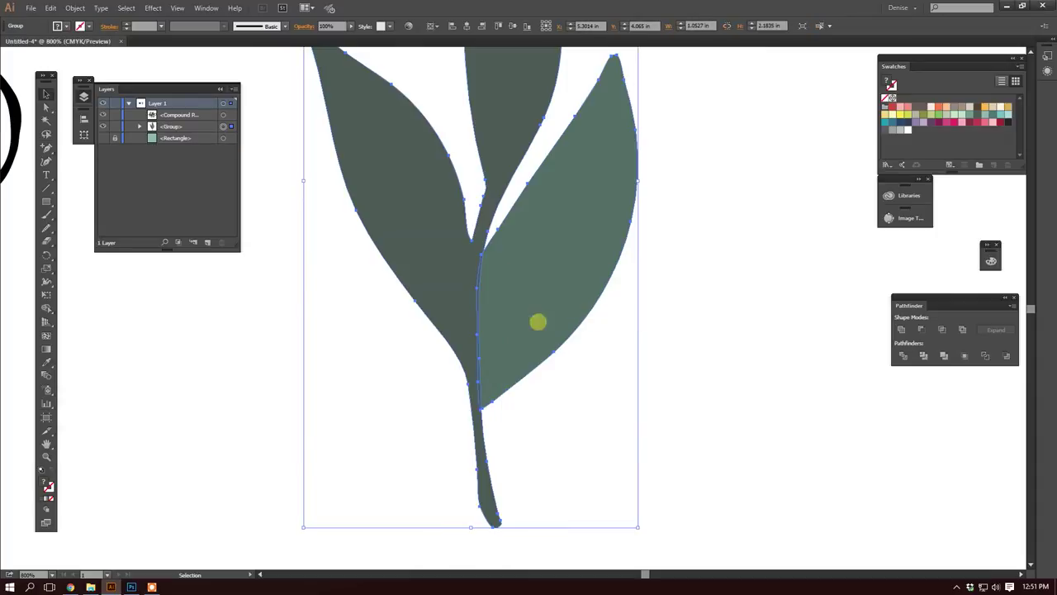
click(180, 373)
click(46, 456)
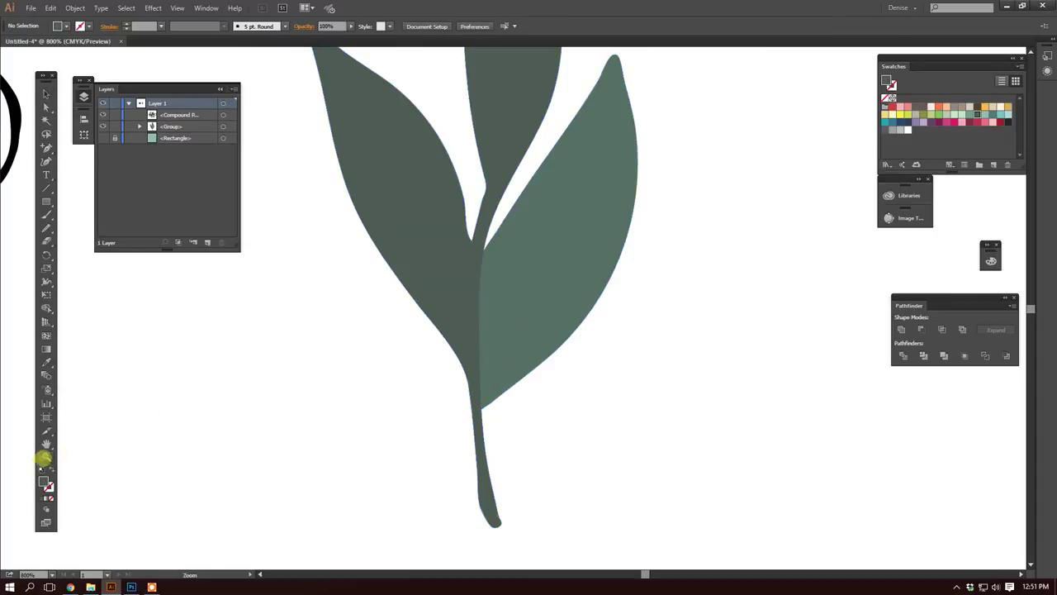
alt+click(477, 217)
alt+click(443, 296)
alt+click(435, 310)
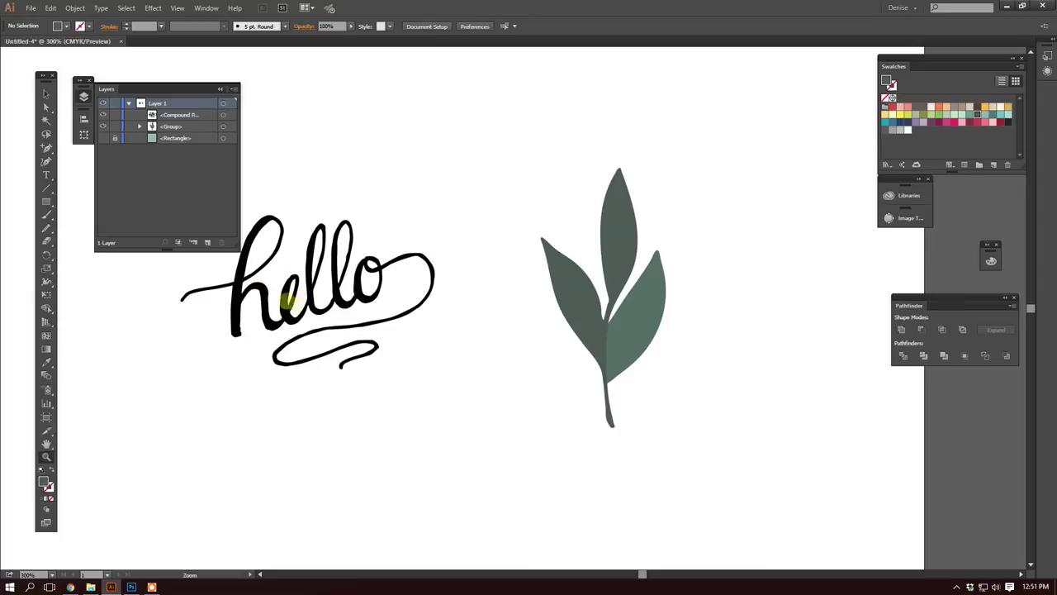
Step: Zoom in to 800% on the hello lettering so it fills the window, then select it
click(291, 293)
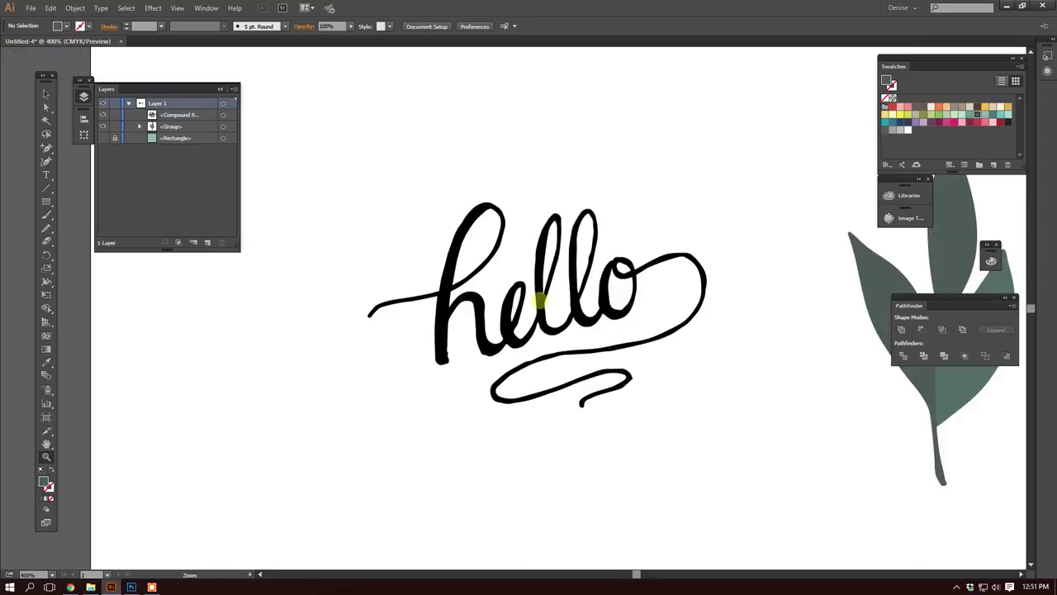
click(541, 313)
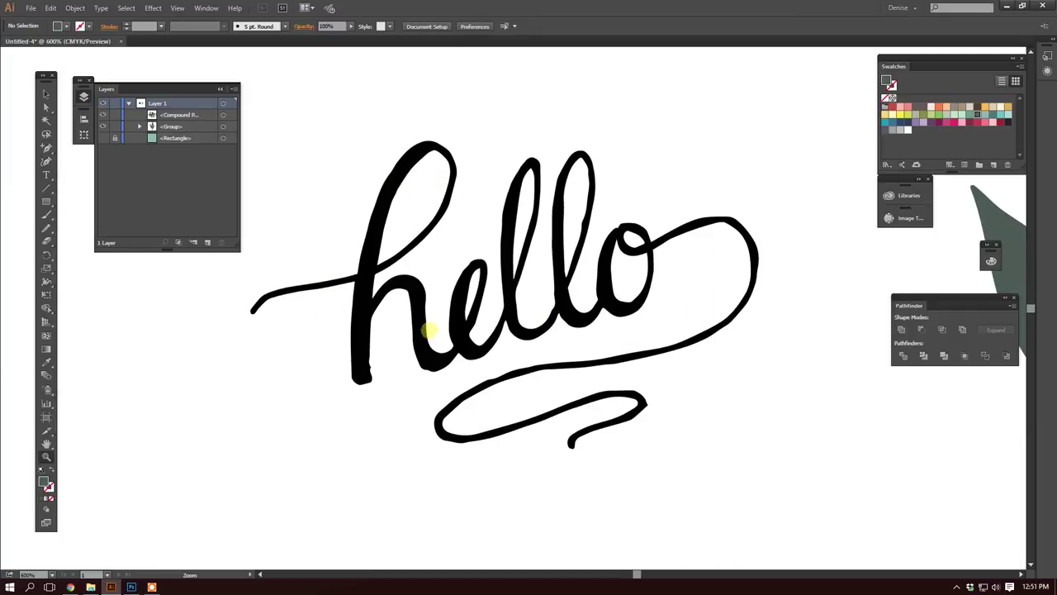
click(500, 294)
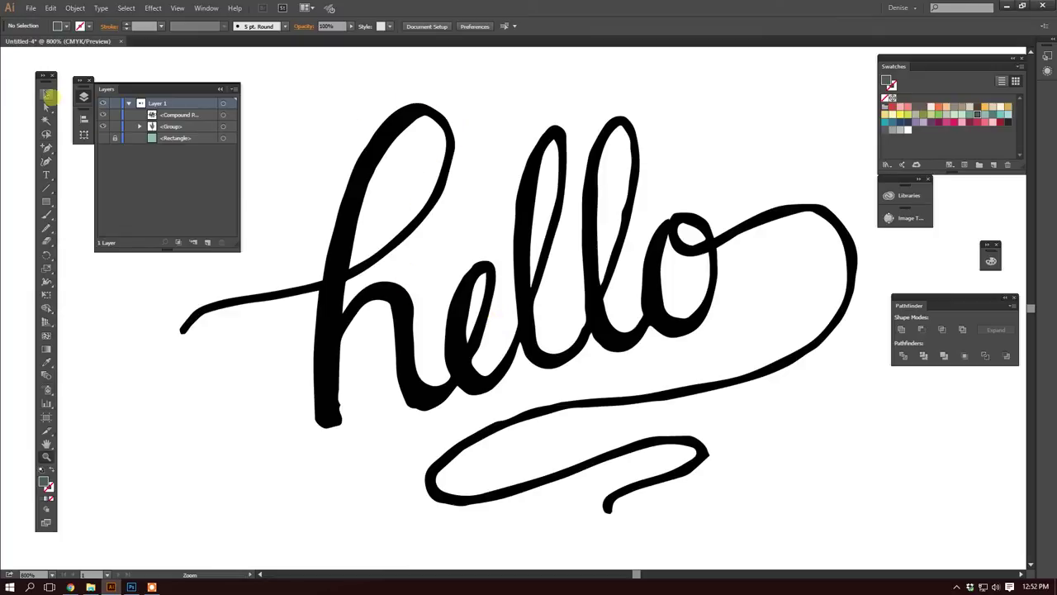
click(361, 173)
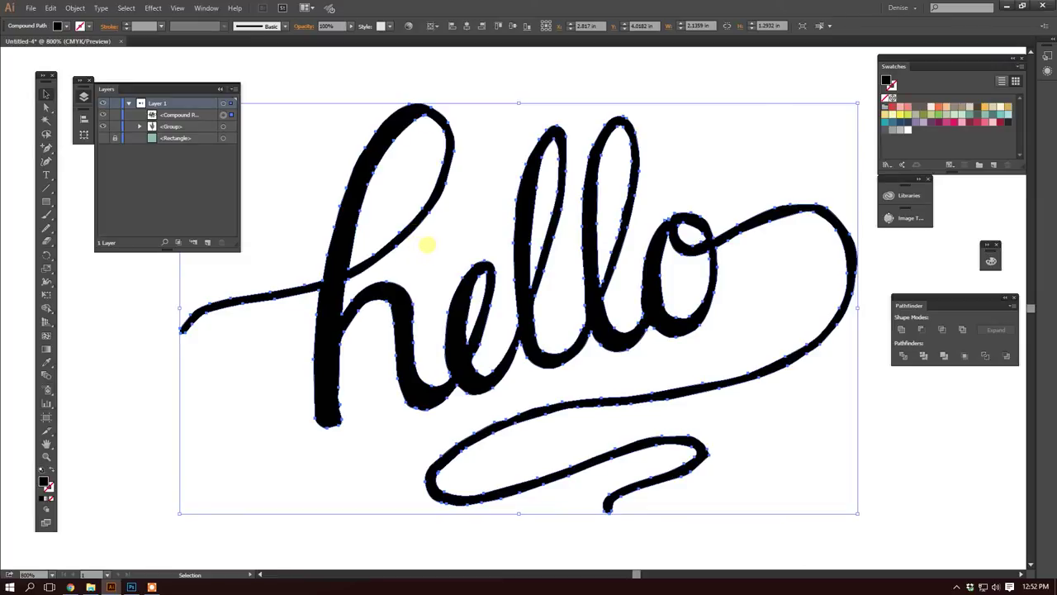
Step: Smooth the h ascender and the left side of its loop, then reselect the whole lettering
key(n)
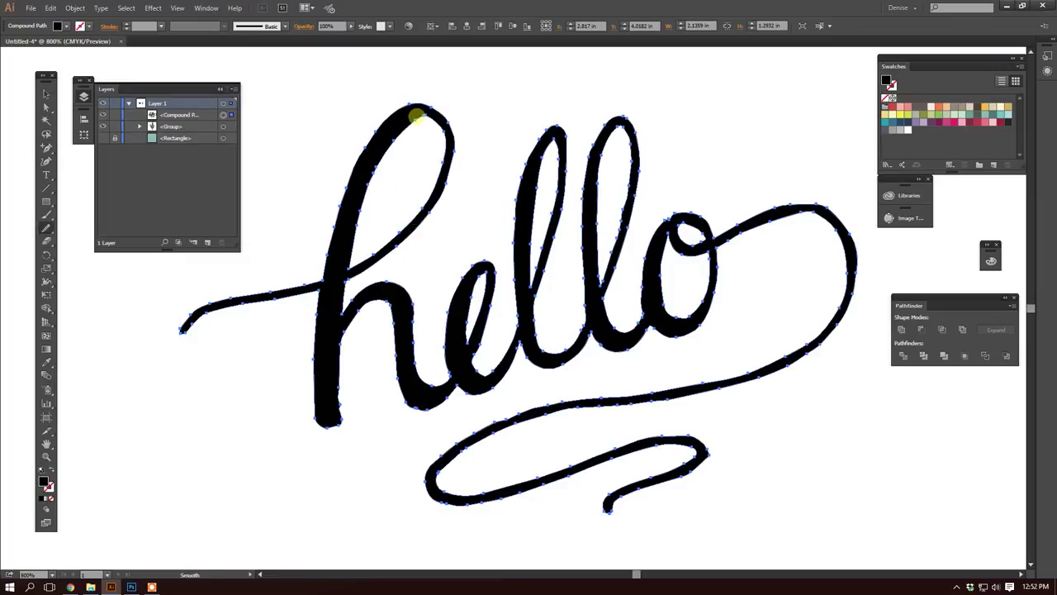
mouse_move(418, 111)
mouse_down()
mouse_move(350, 229)
mouse_move(428, 137)
mouse_move(446, 159)
mouse_move(366, 243)
mouse_move(434, 171)
mouse_up()
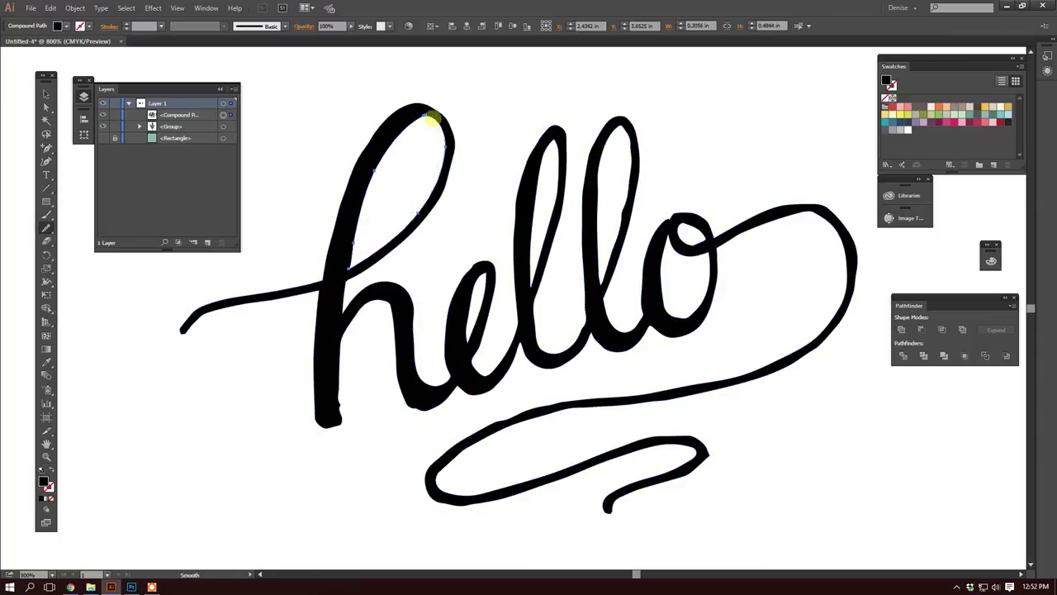
mouse_move(433, 120)
mouse_down()
mouse_move(375, 152)
mouse_move(353, 313)
mouse_move(332, 347)
mouse_up()
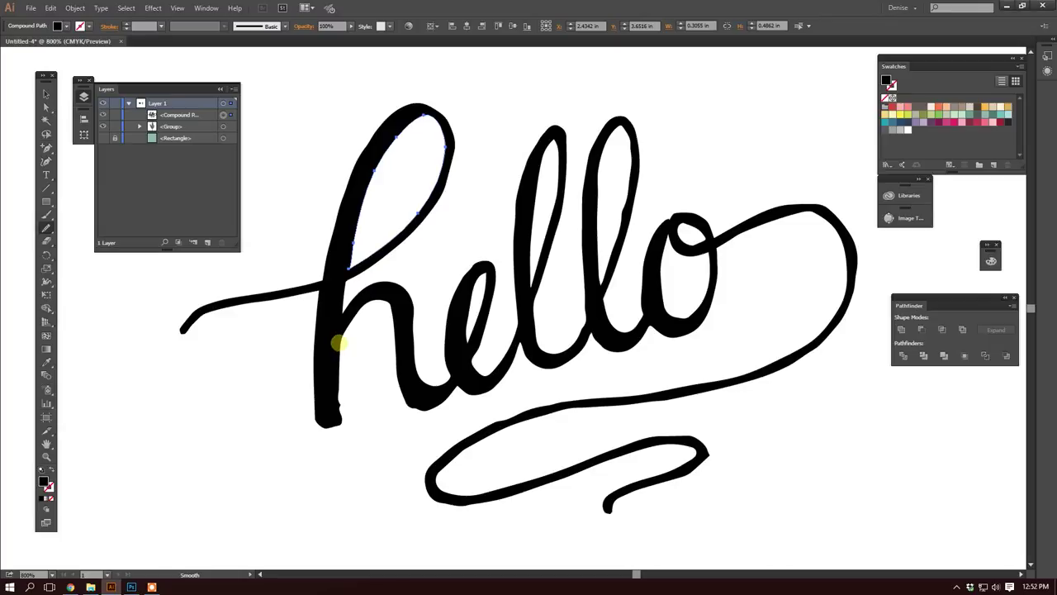
key(a)
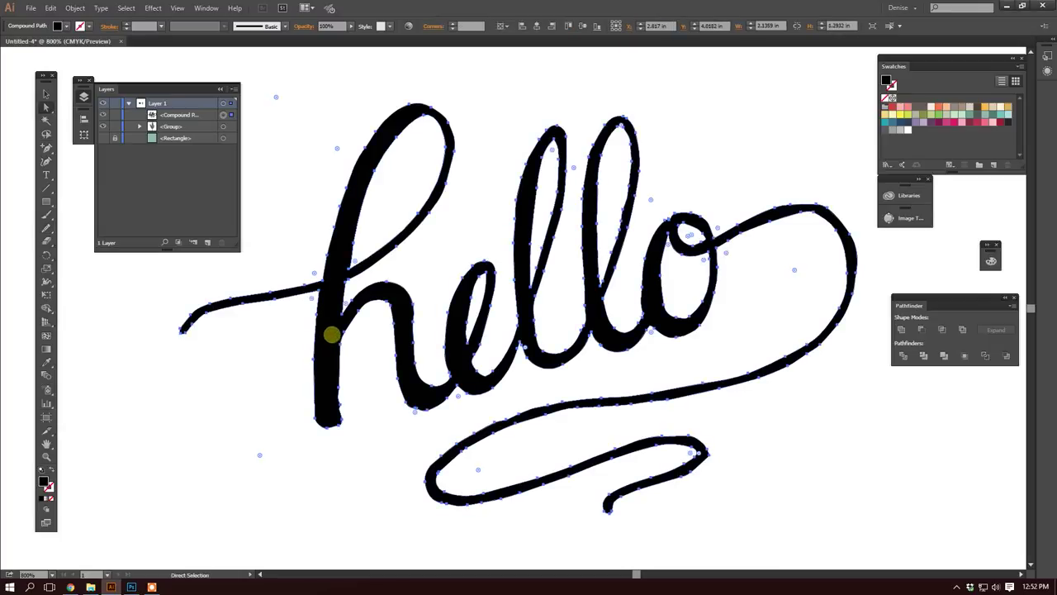
click(47, 93)
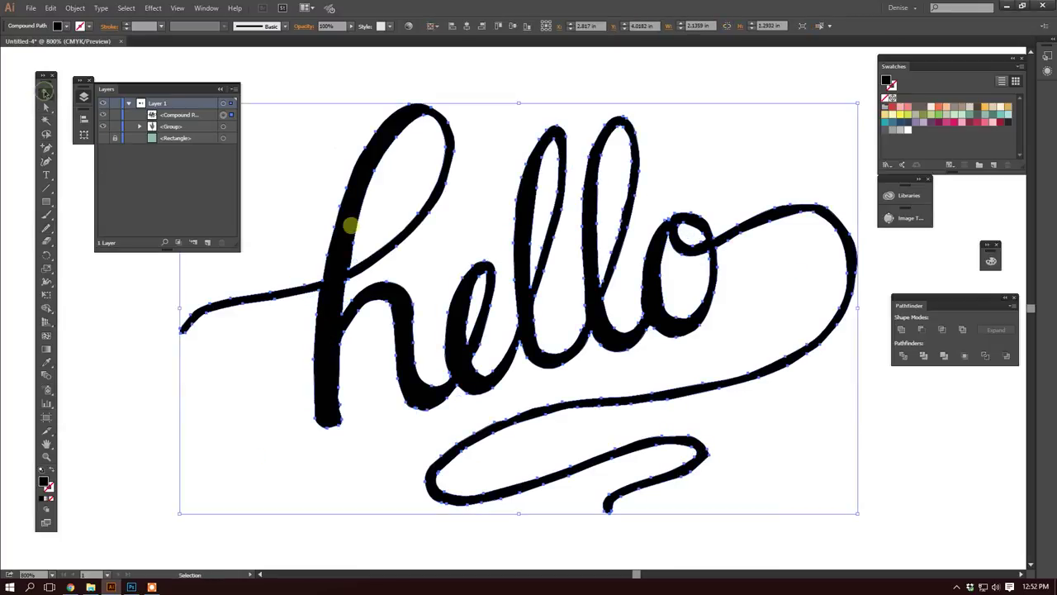
Step: Smooth the h stem, the lead-in stroke, the e and both edges of the first l
key(n)
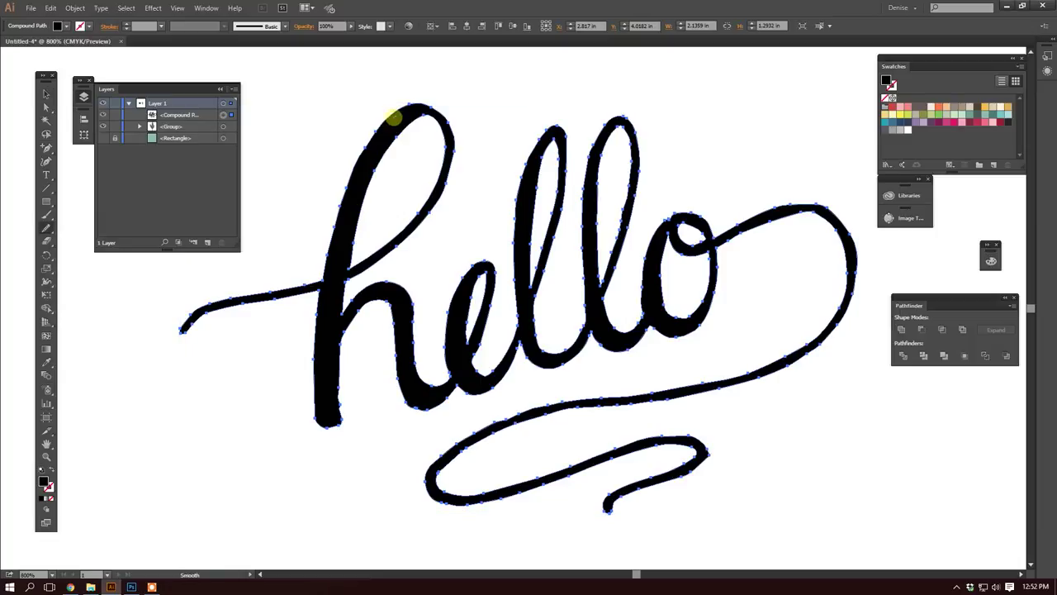
mouse_move(345, 186)
mouse_down()
mouse_move(325, 293)
mouse_move(325, 402)
mouse_move(346, 362)
mouse_move(333, 418)
mouse_move(349, 314)
mouse_move(341, 335)
mouse_move(378, 302)
mouse_move(402, 383)
mouse_move(440, 412)
mouse_move(448, 389)
mouse_move(389, 295)
mouse_move(423, 382)
mouse_up()
mouse_move(276, 289)
mouse_down()
mouse_move(184, 314)
mouse_move(248, 302)
mouse_move(235, 322)
mouse_up()
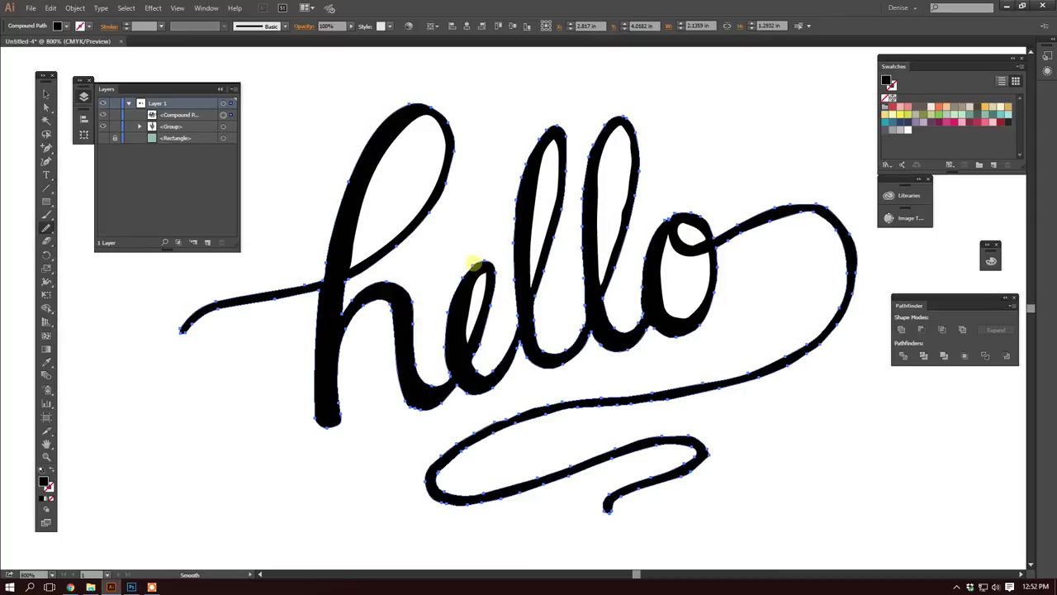
mouse_move(474, 264)
mouse_down()
mouse_move(454, 307)
mouse_move(452, 354)
mouse_up()
mouse_move(493, 290)
mouse_down()
mouse_move(455, 366)
mouse_move(472, 383)
mouse_move(406, 411)
mouse_up()
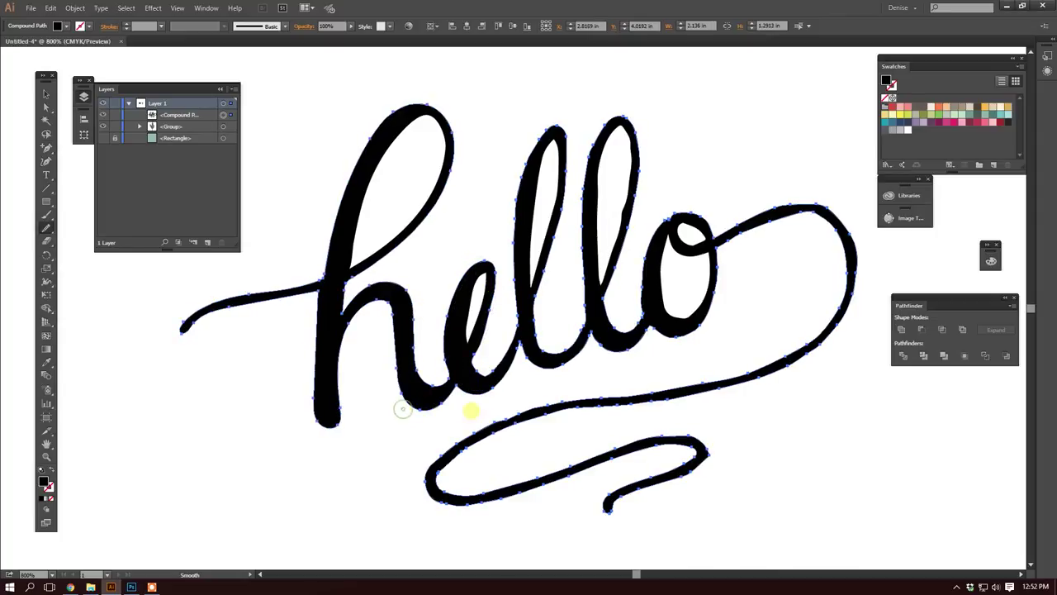
drag(520, 165, 514, 302)
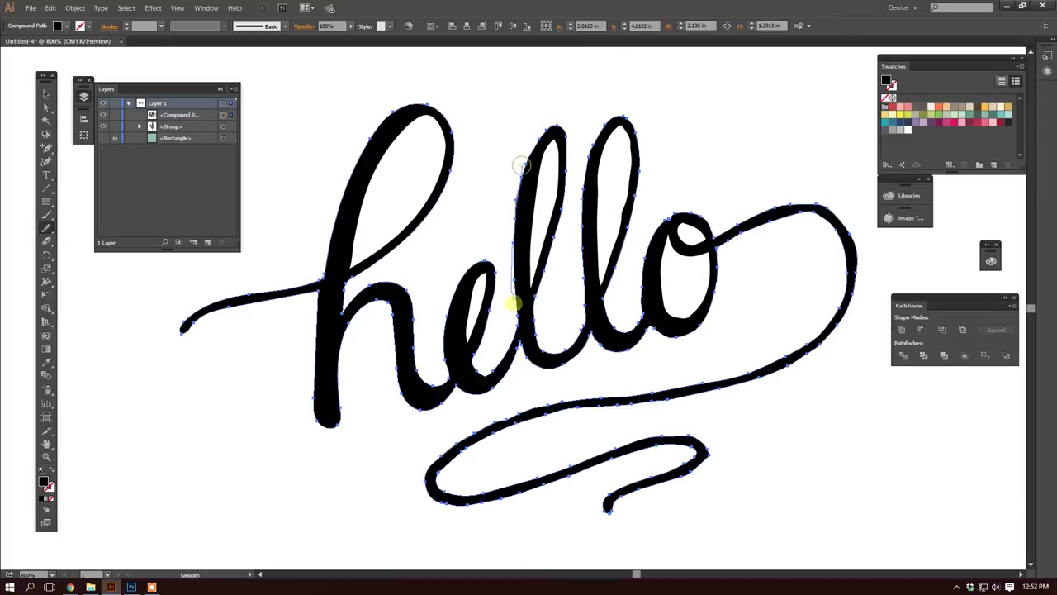
drag(567, 155, 535, 306)
Step: Select the first l's path and smooth its inner left edge again
key(a)
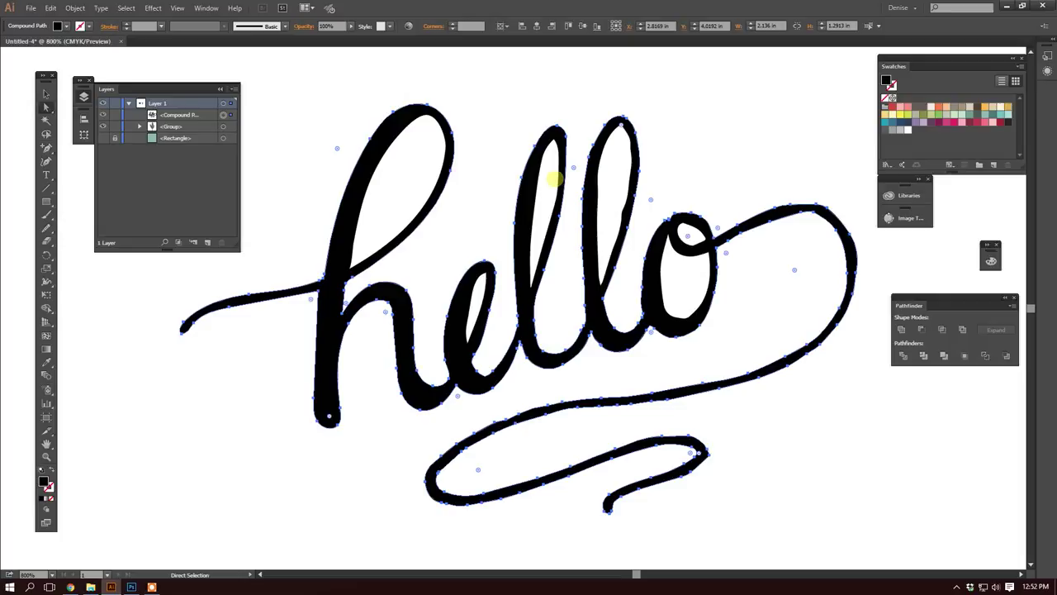
click(555, 178)
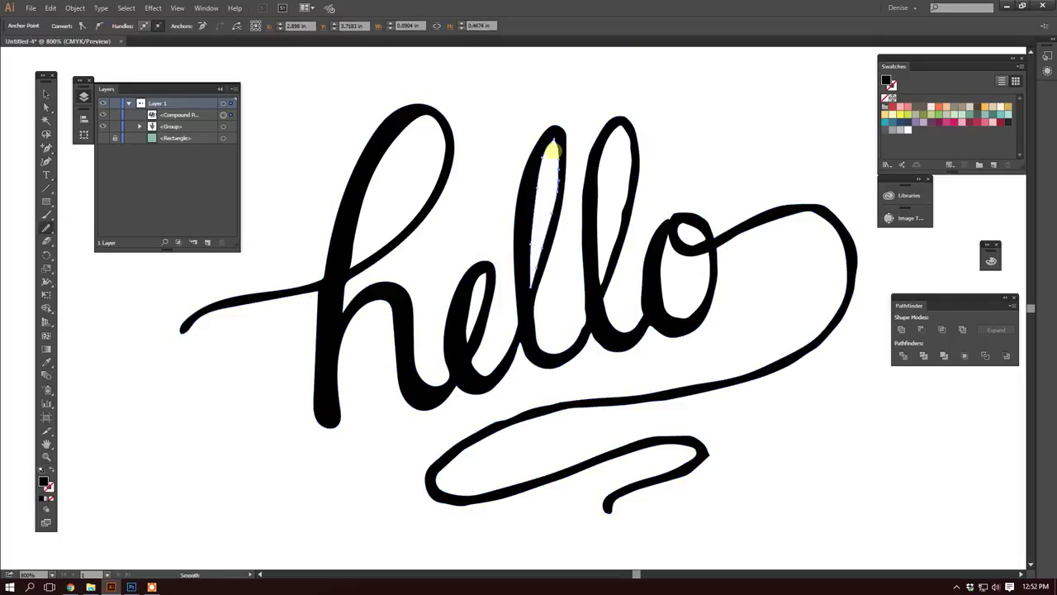
mouse_move(548, 149)
mouse_down()
mouse_move(527, 230)
mouse_move(532, 199)
mouse_move(535, 252)
mouse_up()
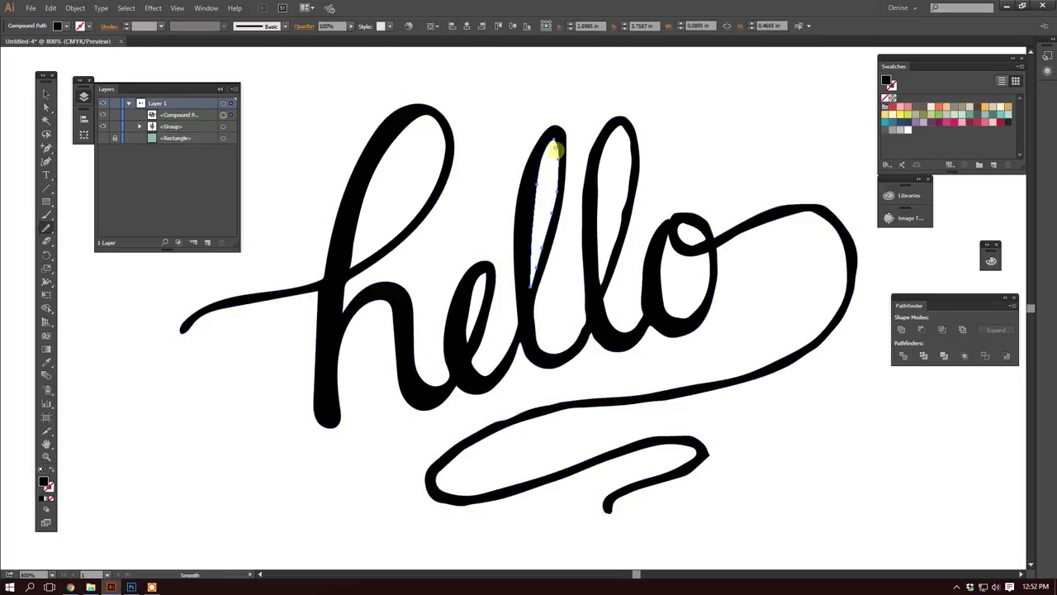
mouse_move(550, 147)
mouse_down()
mouse_move(546, 229)
mouse_move(522, 266)
mouse_up()
Step: Smooth the inner edges of the h loop, the e stroke and the second l
key(a)
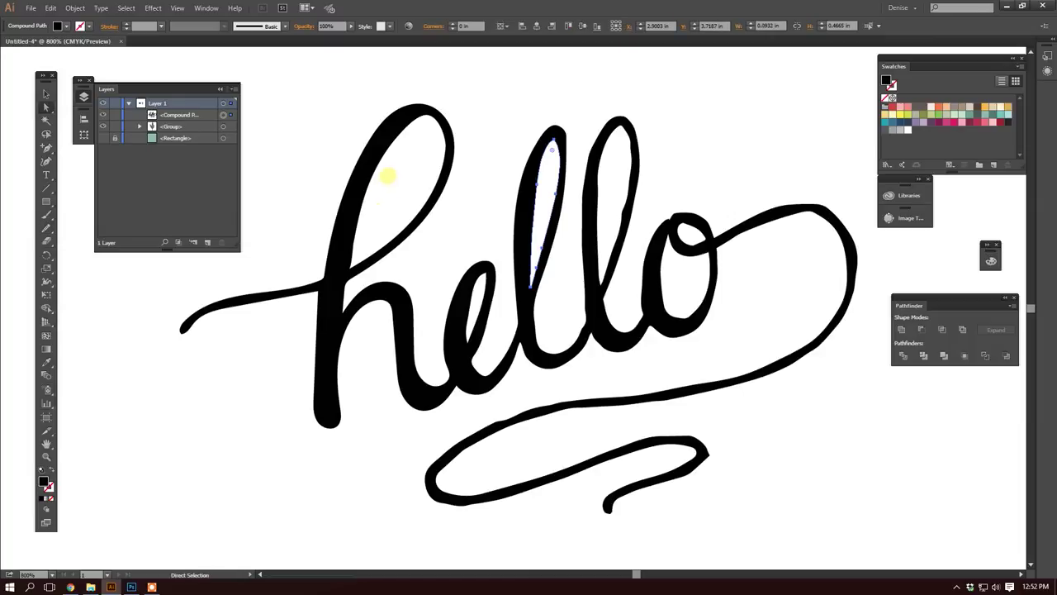
click(378, 162)
key(n)
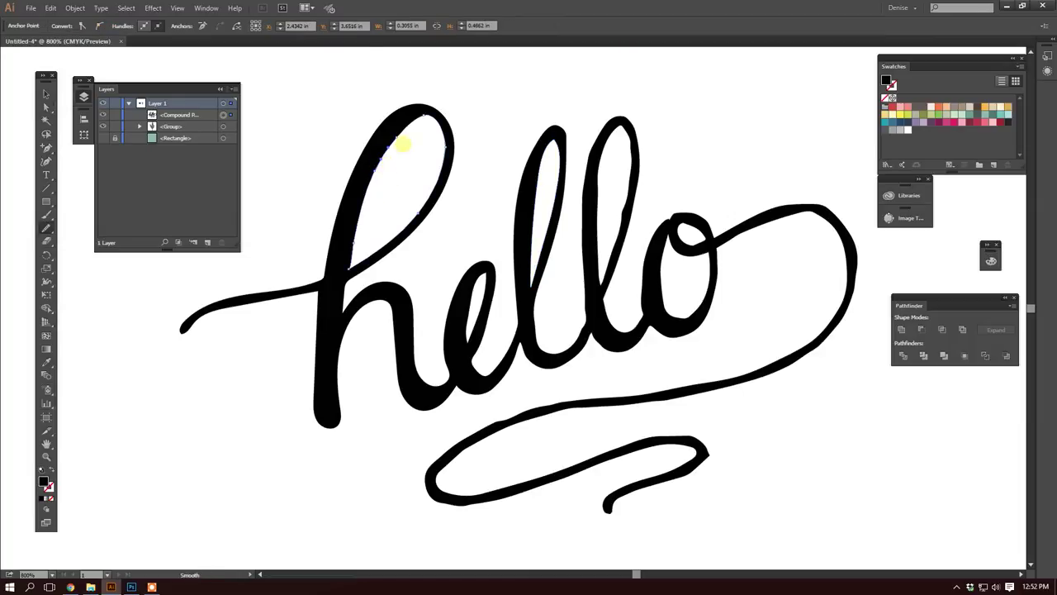
drag(425, 160, 403, 239)
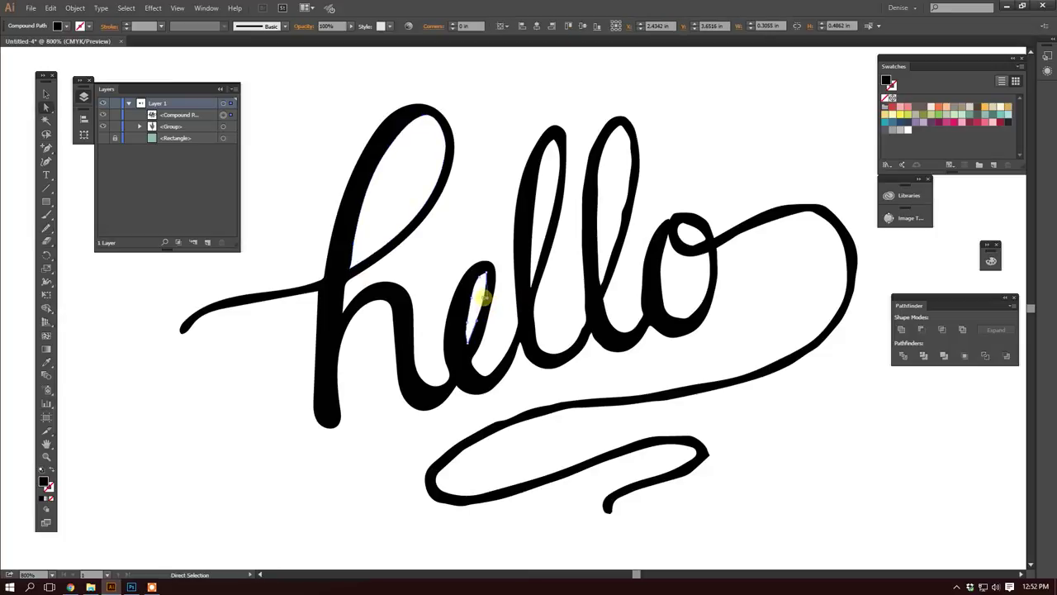
ctrl+click(477, 289)
drag(483, 275, 461, 339)
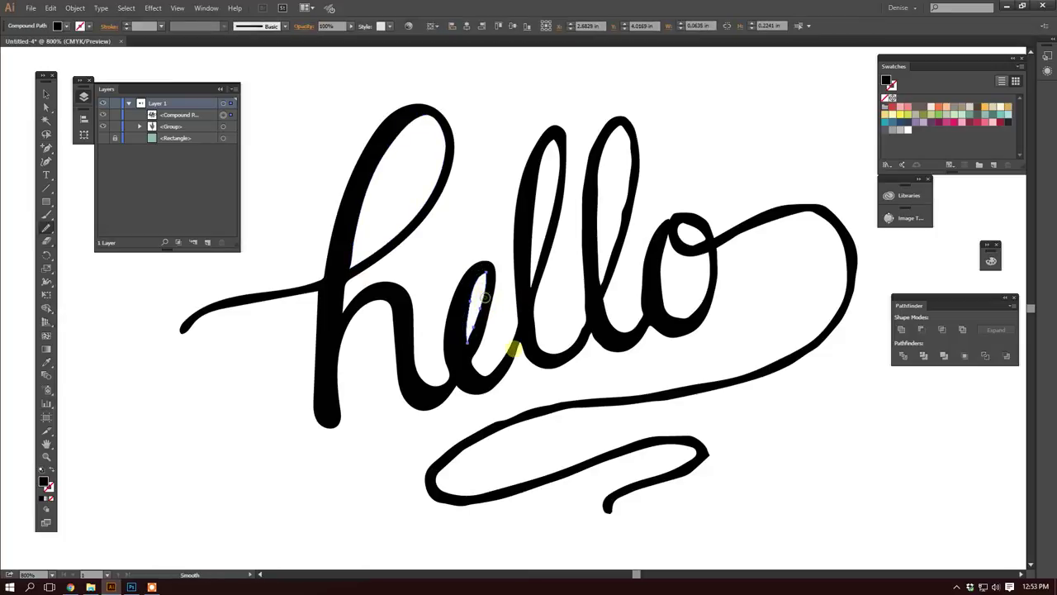
ctrl+click(597, 295)
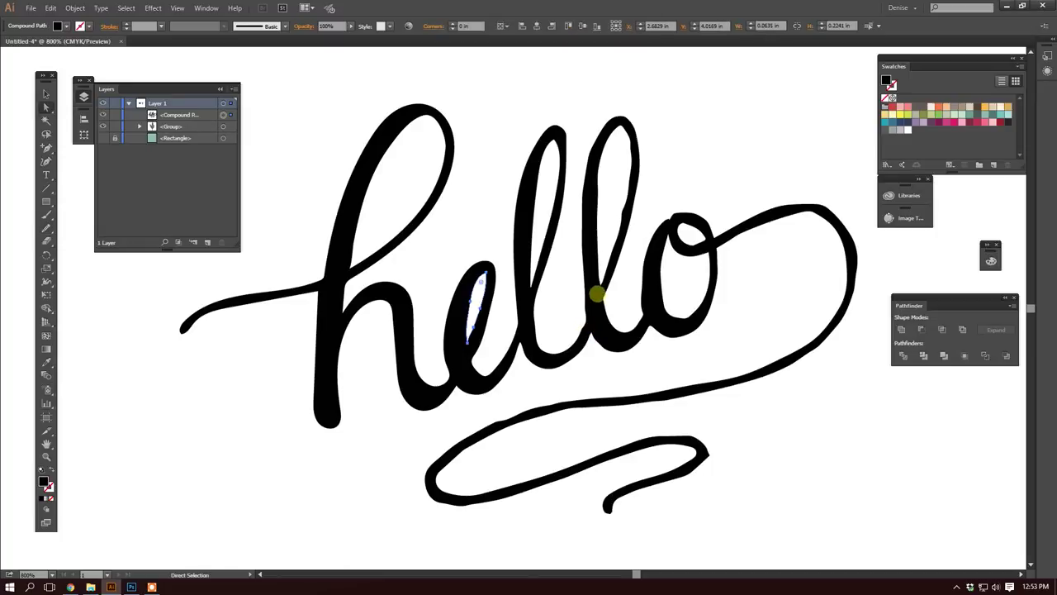
mouse_move(609, 148)
mouse_down()
mouse_move(611, 235)
mouse_move(603, 163)
mouse_up()
Step: Smooth the second l's inner edge, the stroke of the o and its top right
key(a)
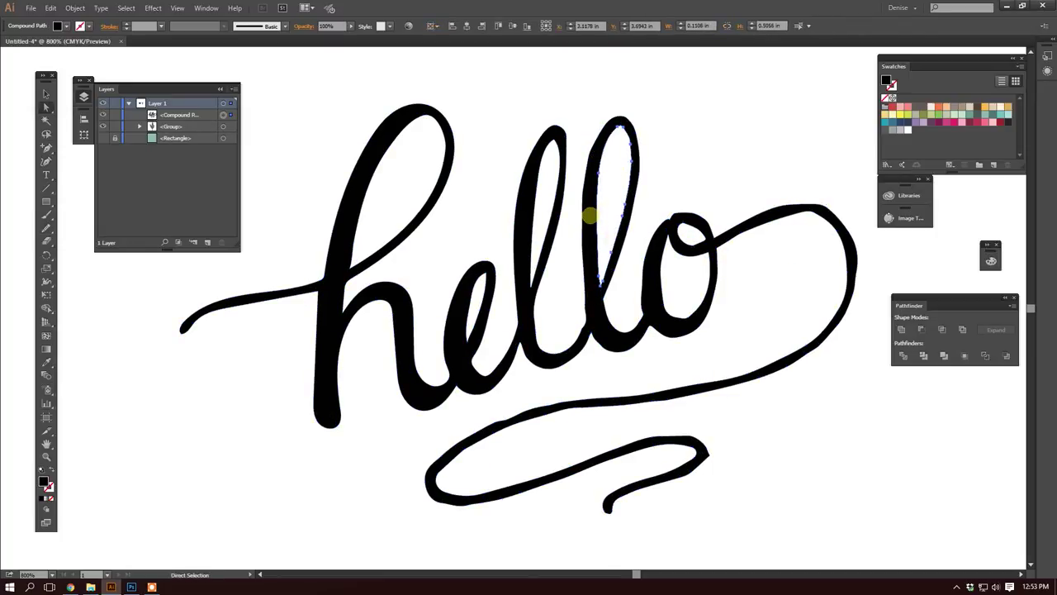
ctrl+click(590, 216)
mouse_move(603, 137)
mouse_down()
mouse_move(579, 237)
mouse_move(593, 310)
mouse_move(636, 333)
mouse_move(637, 351)
mouse_move(583, 330)
mouse_move(660, 310)
mouse_move(653, 265)
mouse_up()
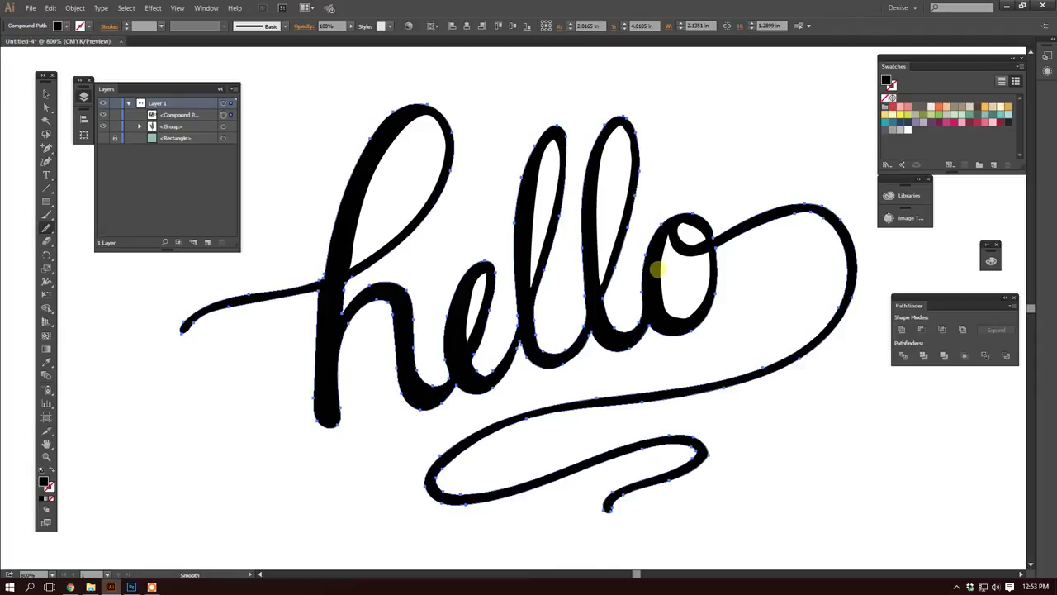
key(a)
click(644, 291)
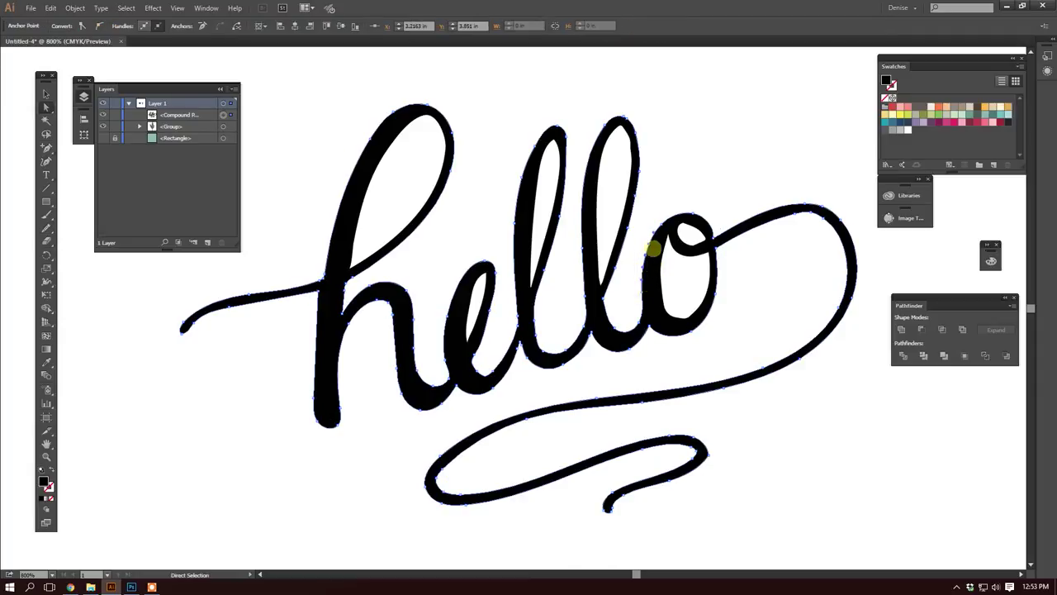
key(shift+n)
mouse_move(652, 236)
mouse_down()
mouse_move(641, 279)
mouse_move(691, 220)
mouse_move(720, 281)
mouse_move(691, 342)
mouse_move(672, 345)
mouse_move(663, 272)
mouse_move(694, 298)
mouse_move(685, 231)
mouse_move(698, 240)
mouse_up()
key(a)
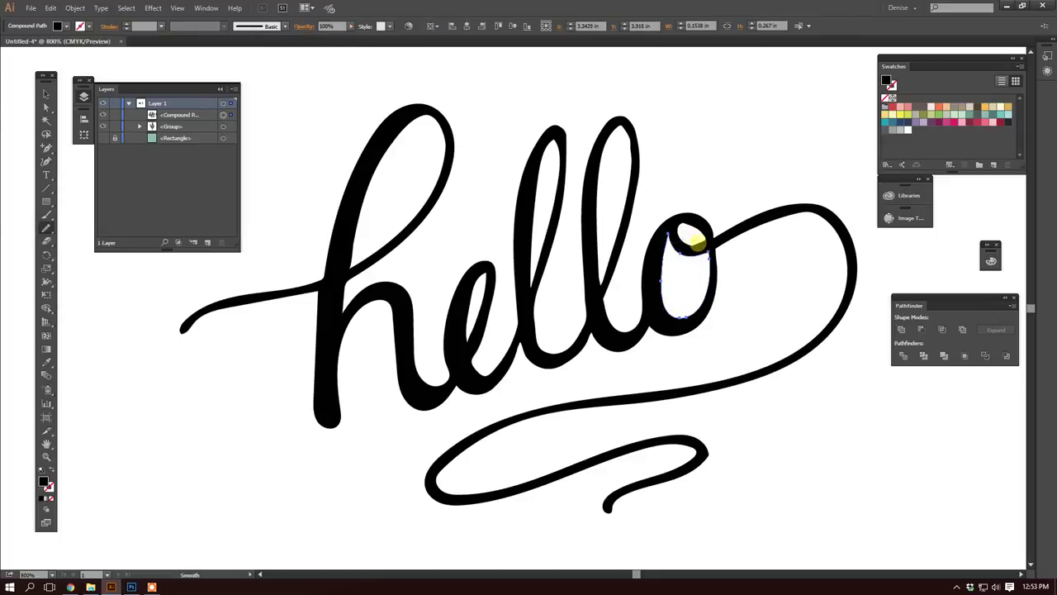
key(a)
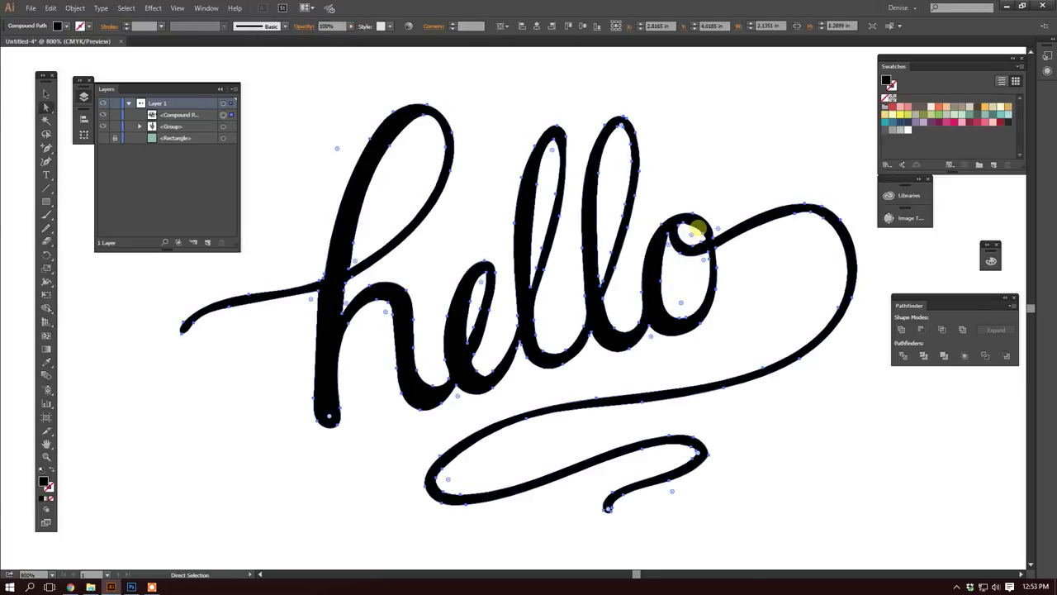
ctrl+click(693, 232)
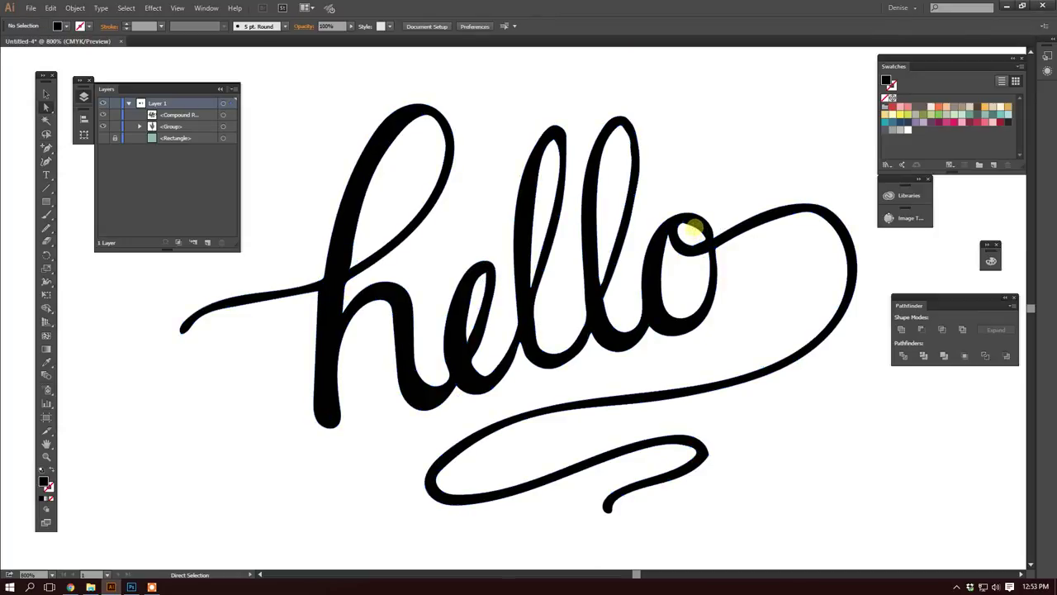
drag(689, 229, 701, 242)
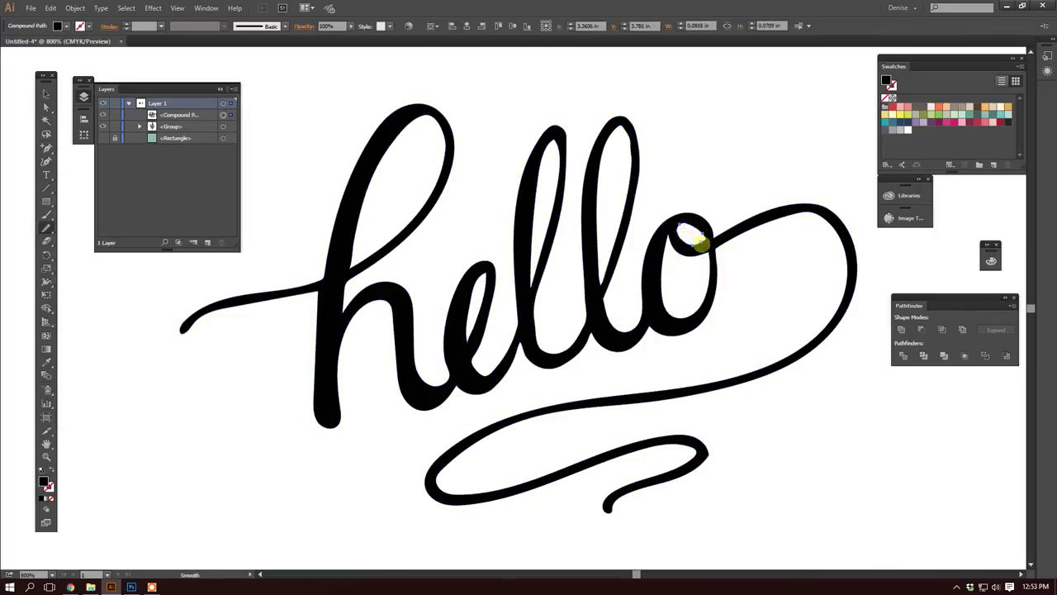
Step: Smooth the right loop and lower swash curves, including the bottom-left loop and lower-right hook
key(a)
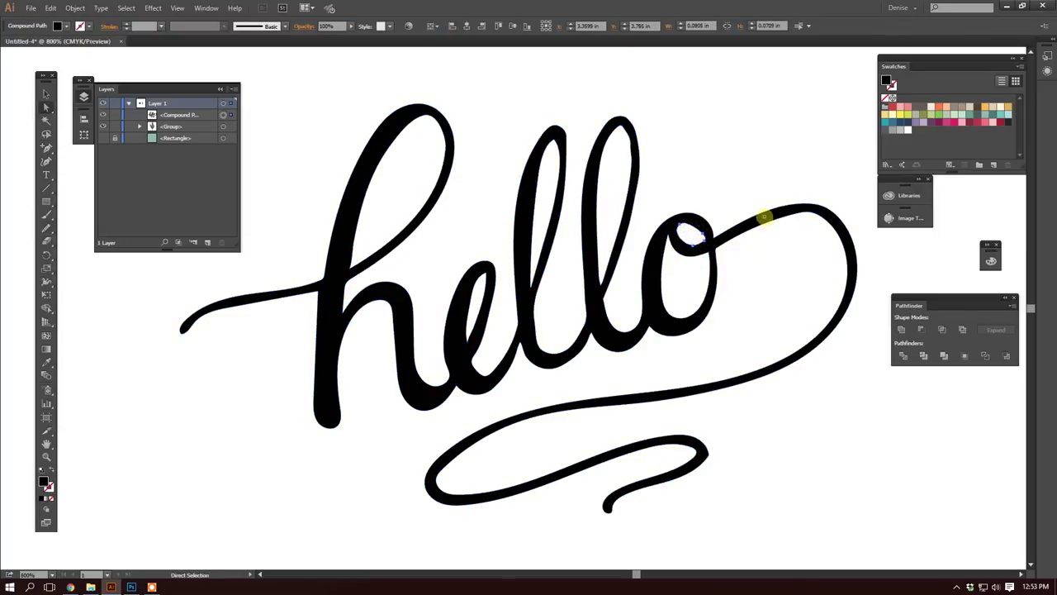
click(767, 218)
mouse_move(779, 217)
mouse_down()
mouse_move(843, 211)
mouse_move(836, 230)
mouse_move(805, 214)
mouse_move(848, 236)
mouse_move(848, 275)
mouse_move(842, 255)
mouse_move(816, 352)
mouse_move(534, 424)
mouse_up()
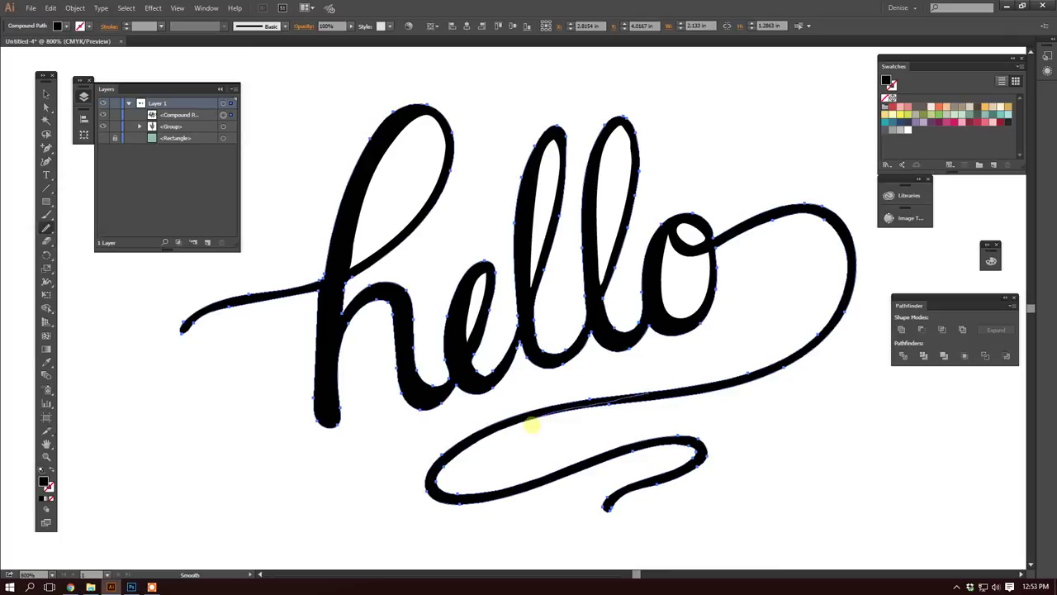
drag(444, 480, 527, 480)
mouse_move(677, 444)
mouse_down()
mouse_move(653, 480)
mouse_move(688, 472)
mouse_move(633, 495)
mouse_up()
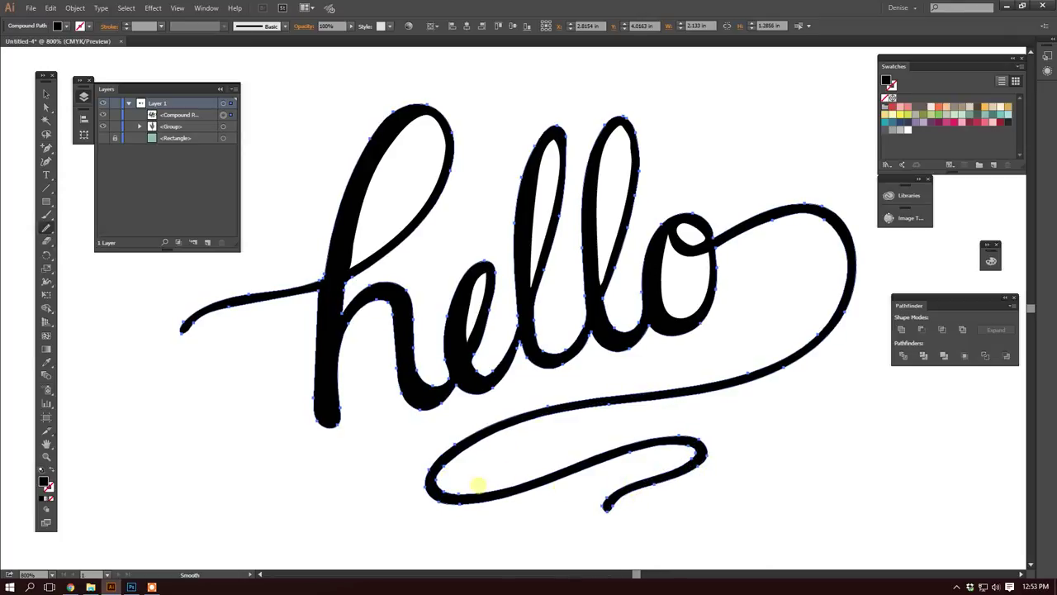
Step: Reselect the hello lettering path with its anchor points and handles shown
click(46, 94)
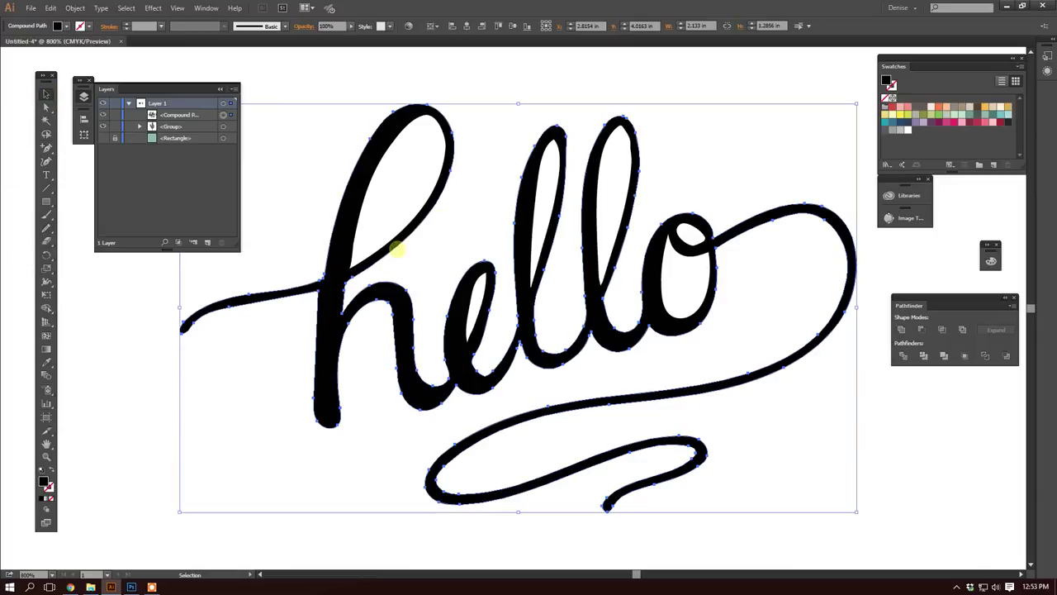
click(464, 227)
click(562, 149)
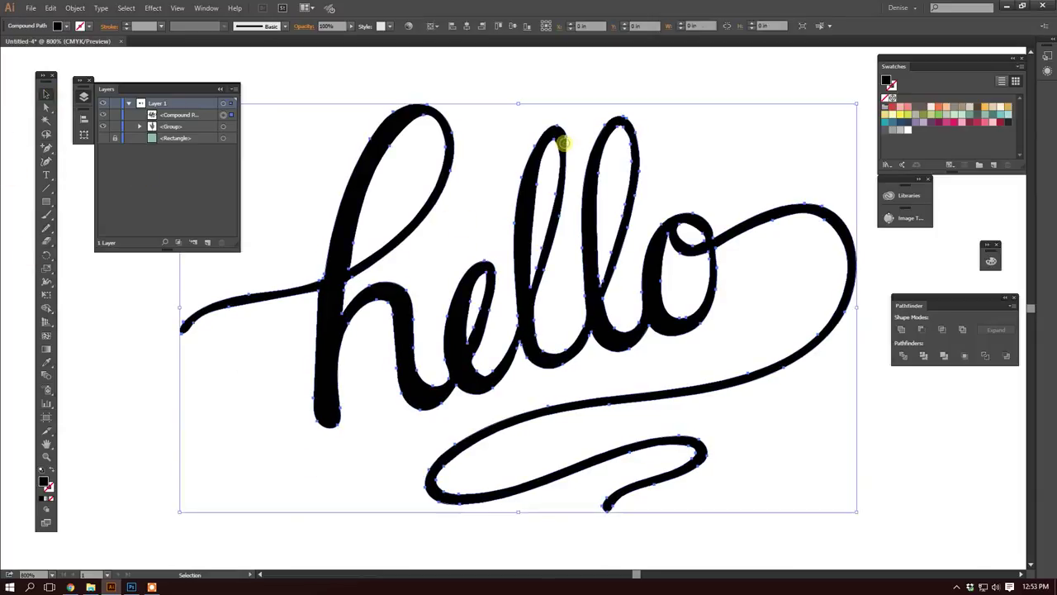
click(46, 107)
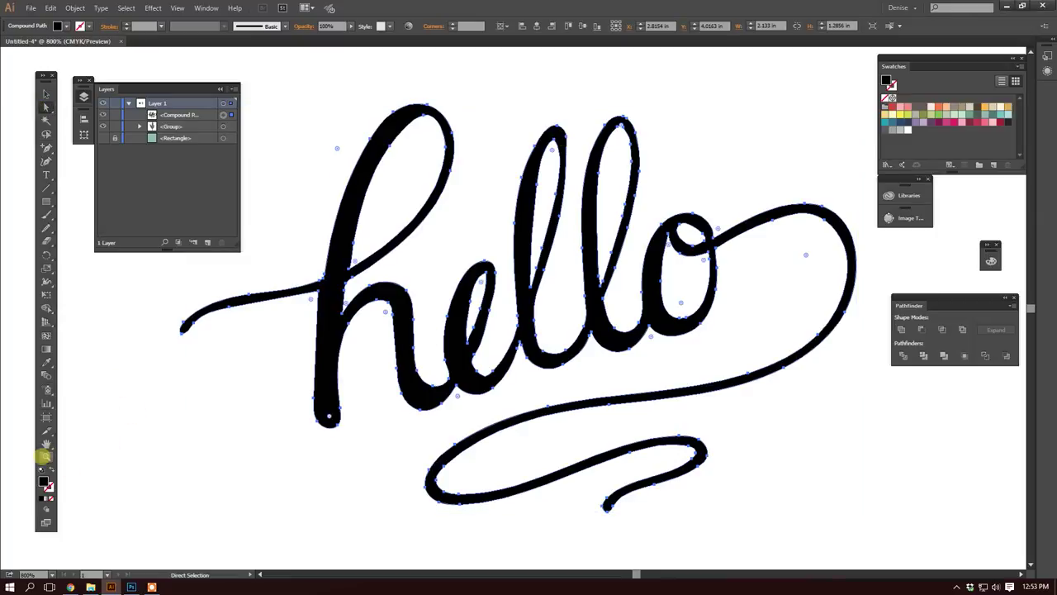
Step: Zoom in closely on the two l strokes and select the lettering path
click(46, 456)
click(553, 213)
click(529, 306)
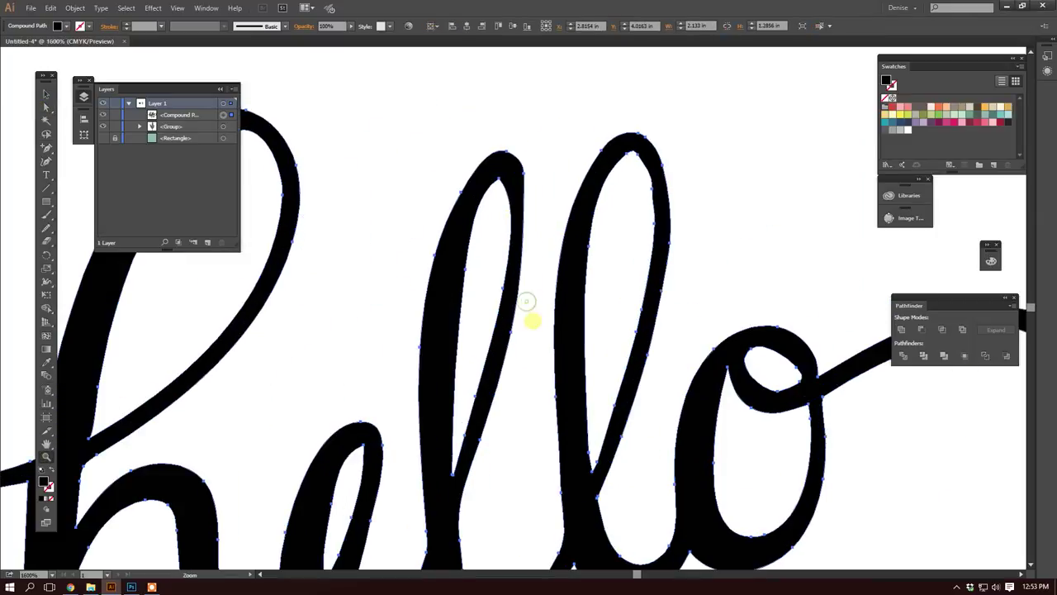
click(44, 107)
click(550, 178)
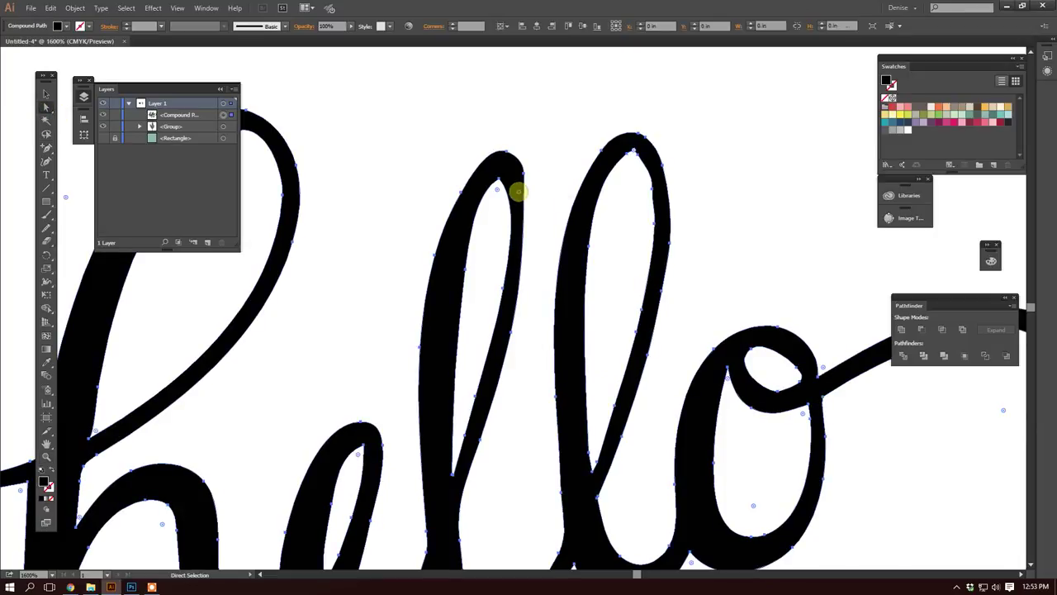
click(523, 172)
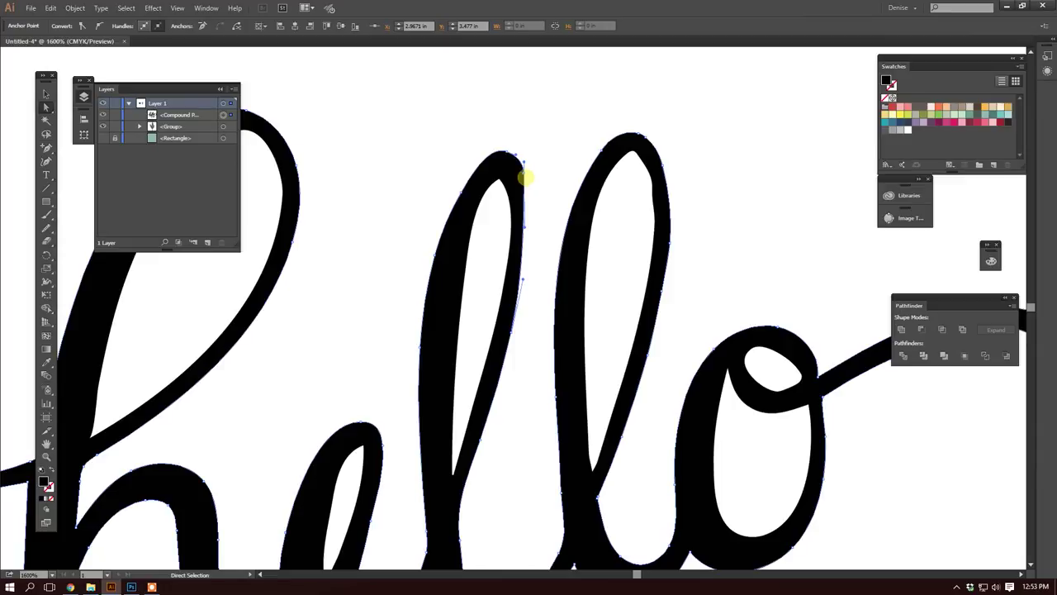
Step: Select the top anchors of the first and second l loops, nudging the first one
click(525, 226)
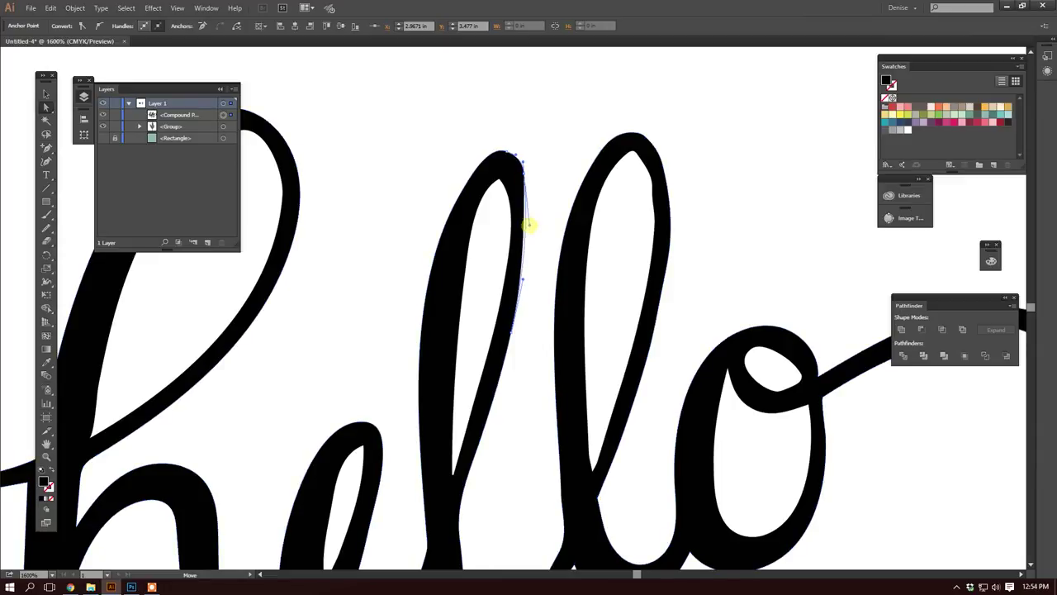
click(521, 171)
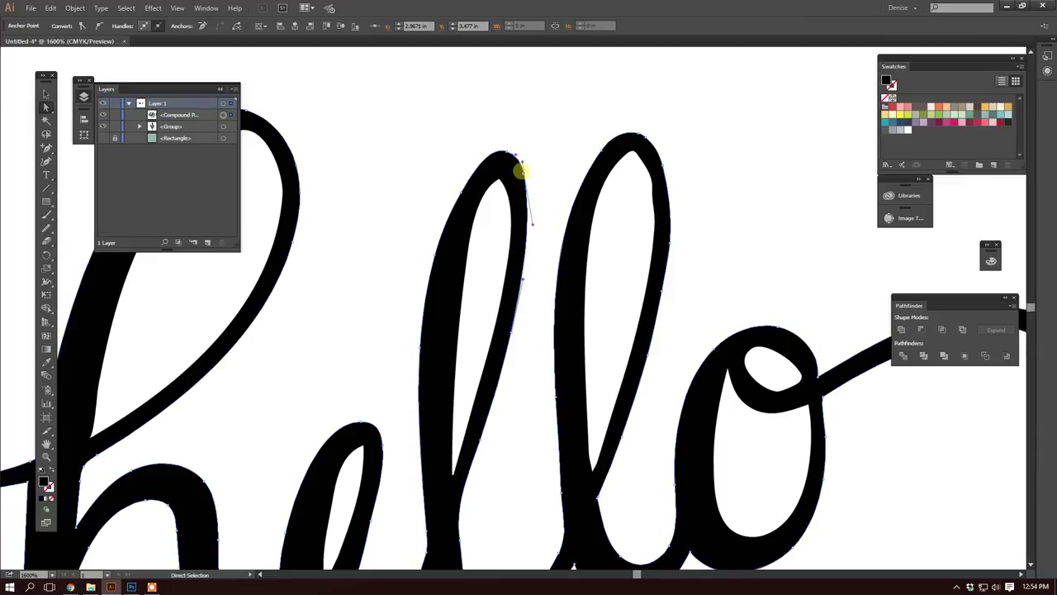
drag(523, 173, 525, 179)
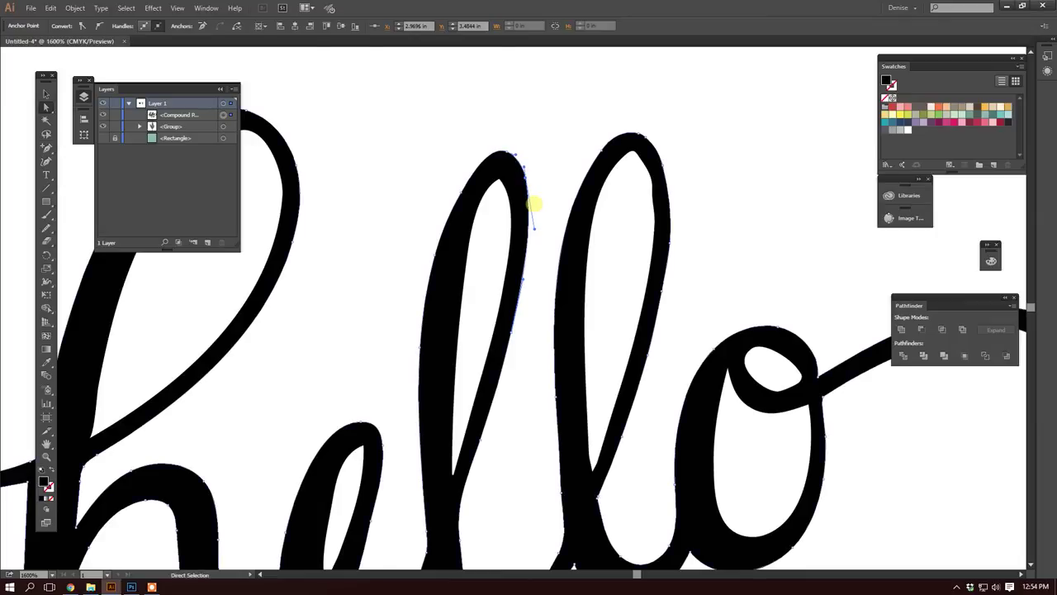
click(601, 151)
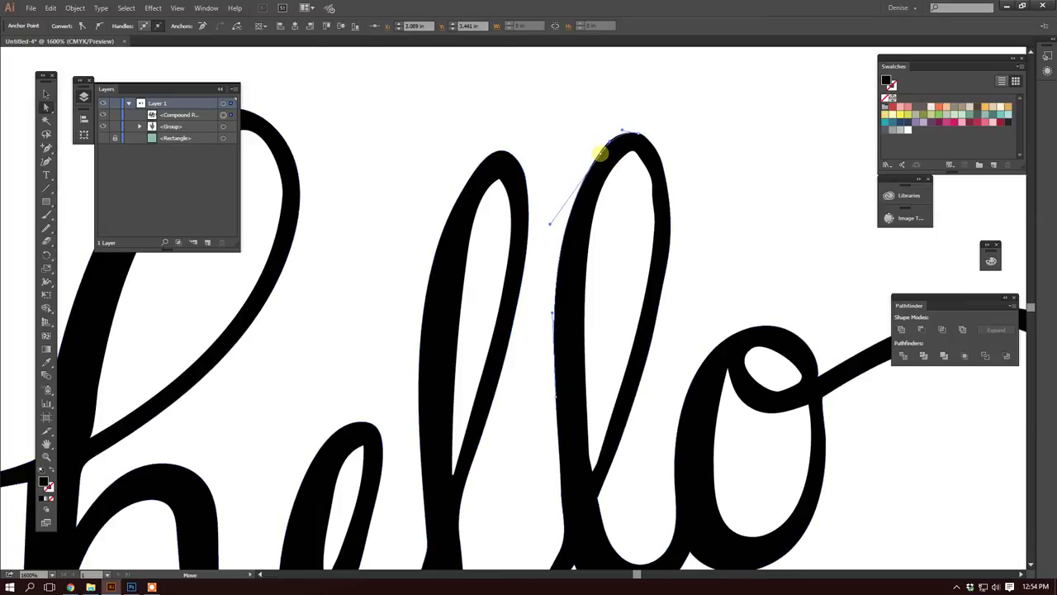
click(652, 191)
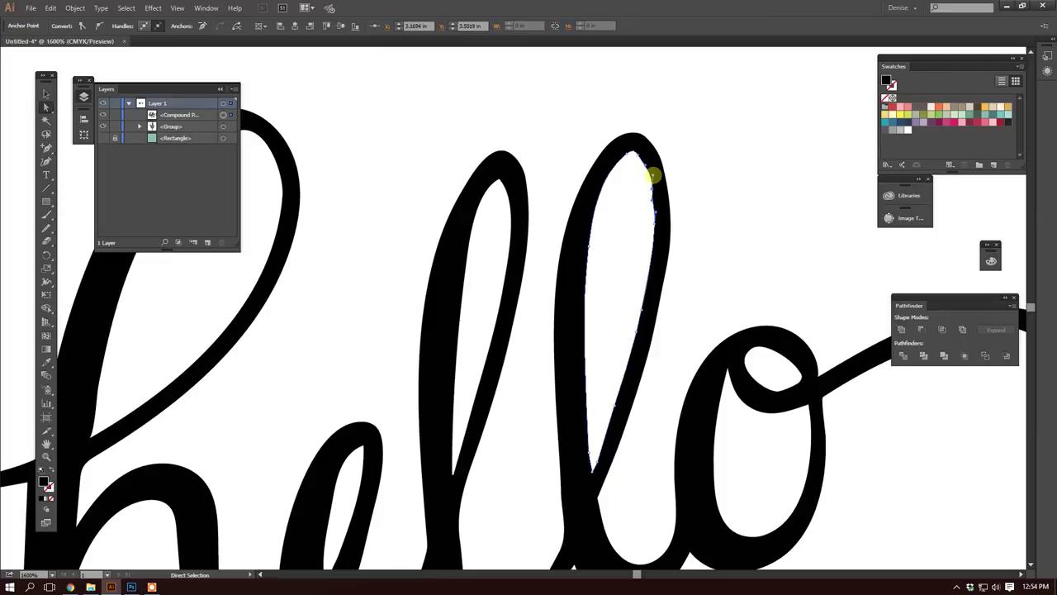
click(647, 170)
click(646, 165)
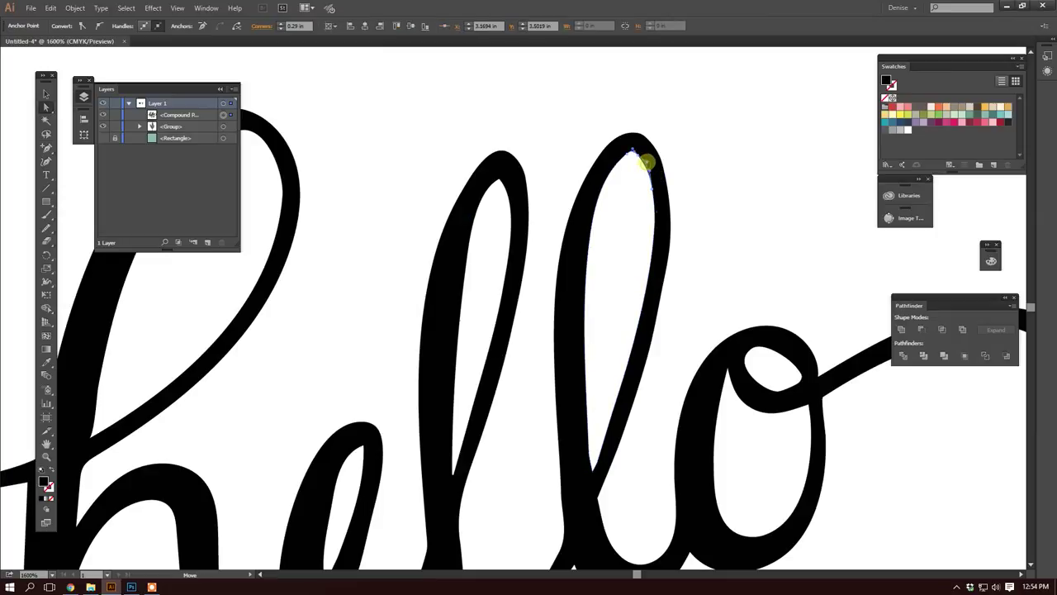
Step: Round the pointed top of the l's inner loop with the corner widget, then deselect
click(717, 191)
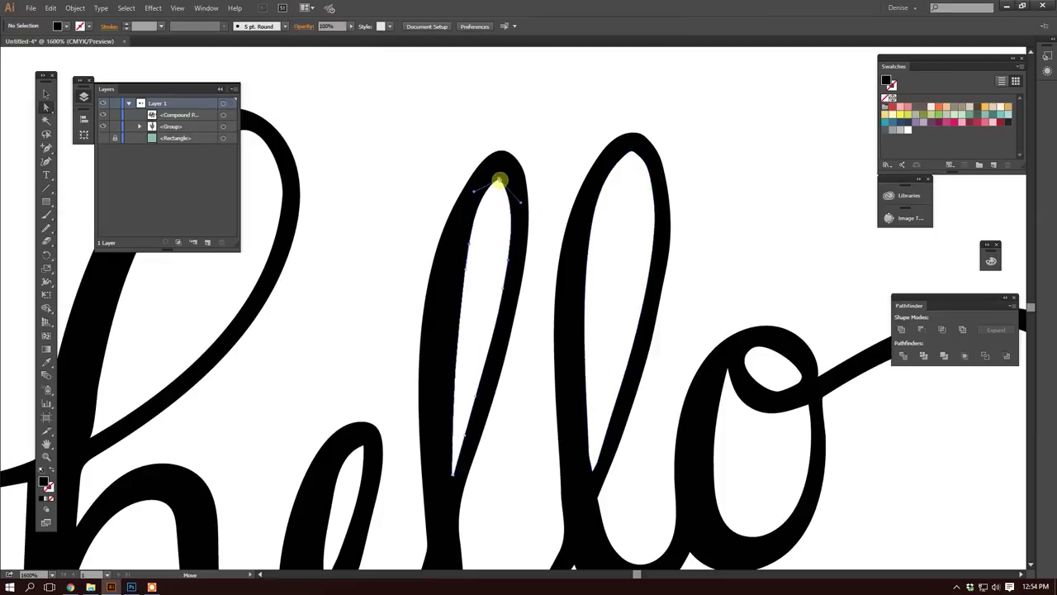
click(499, 178)
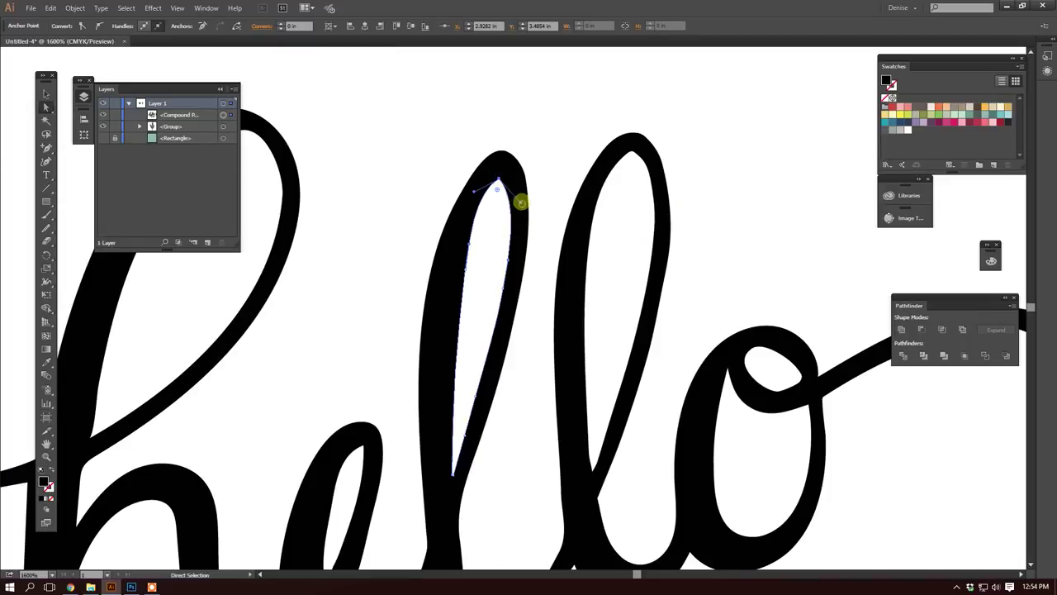
click(520, 202)
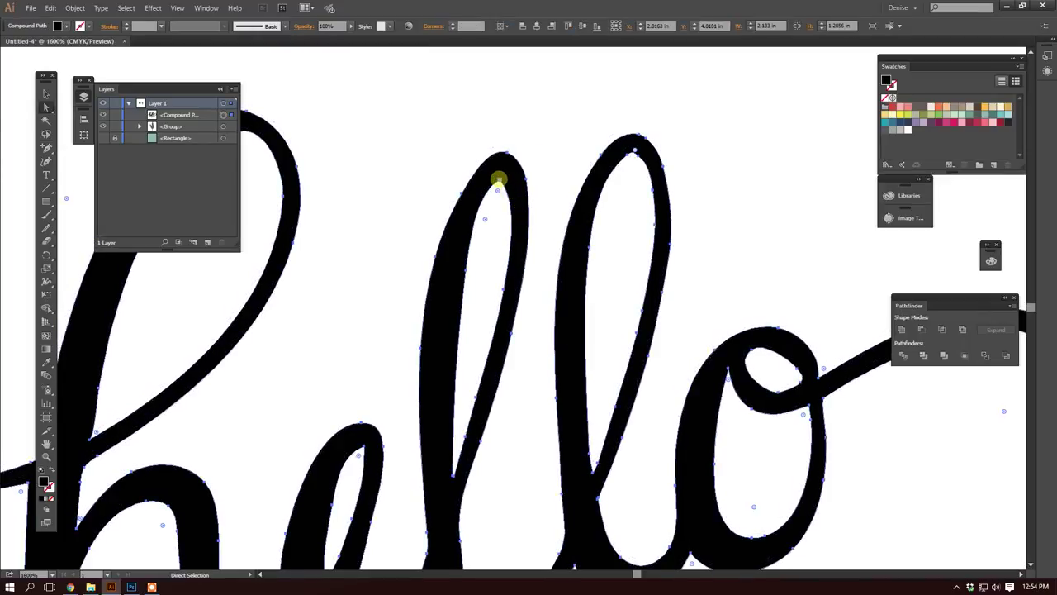
click(499, 179)
drag(496, 190, 496, 195)
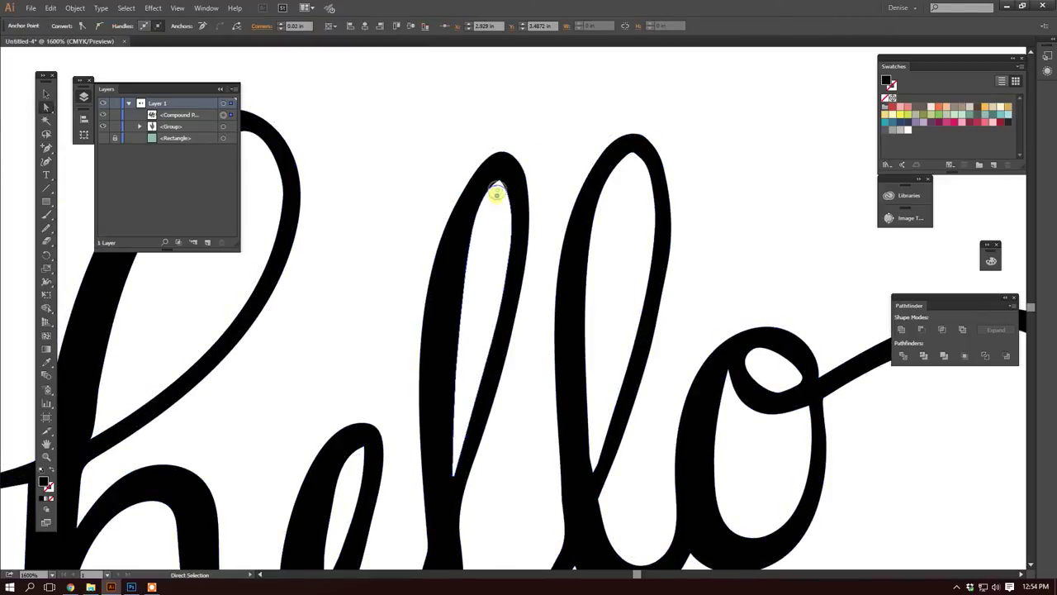
click(496, 190)
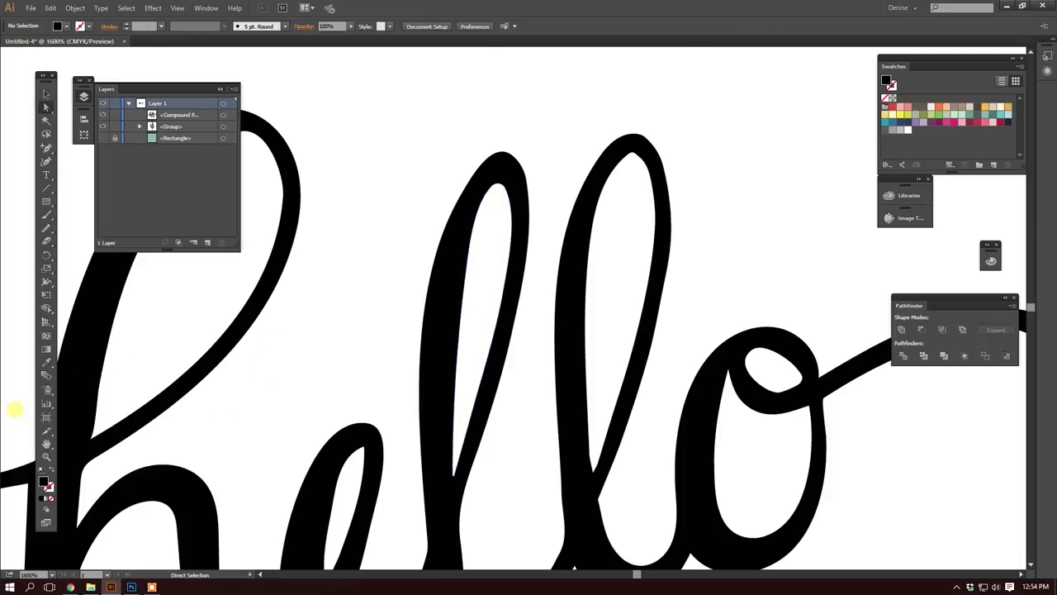
click(46, 457)
Step: Zoom out to see the whole hello and select the lettering
alt+click(444, 426)
alt+click(501, 382)
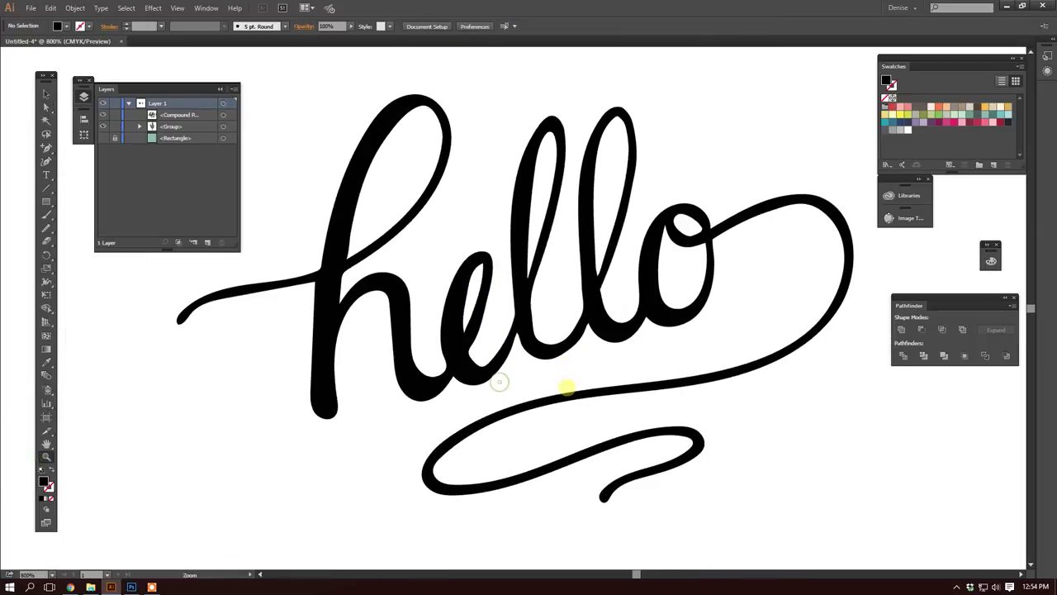
alt+click(519, 328)
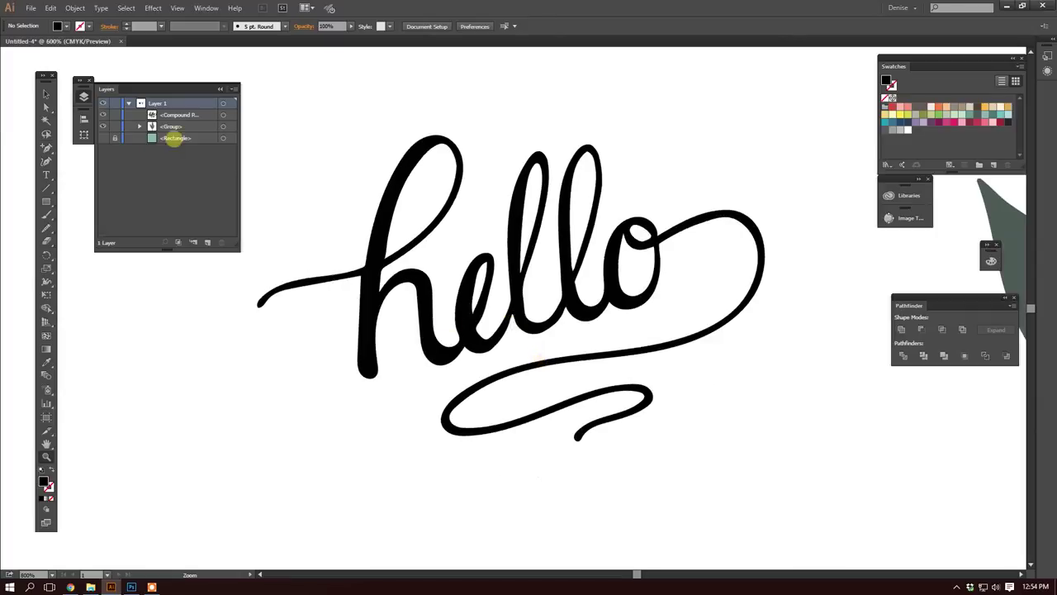
click(46, 94)
click(385, 223)
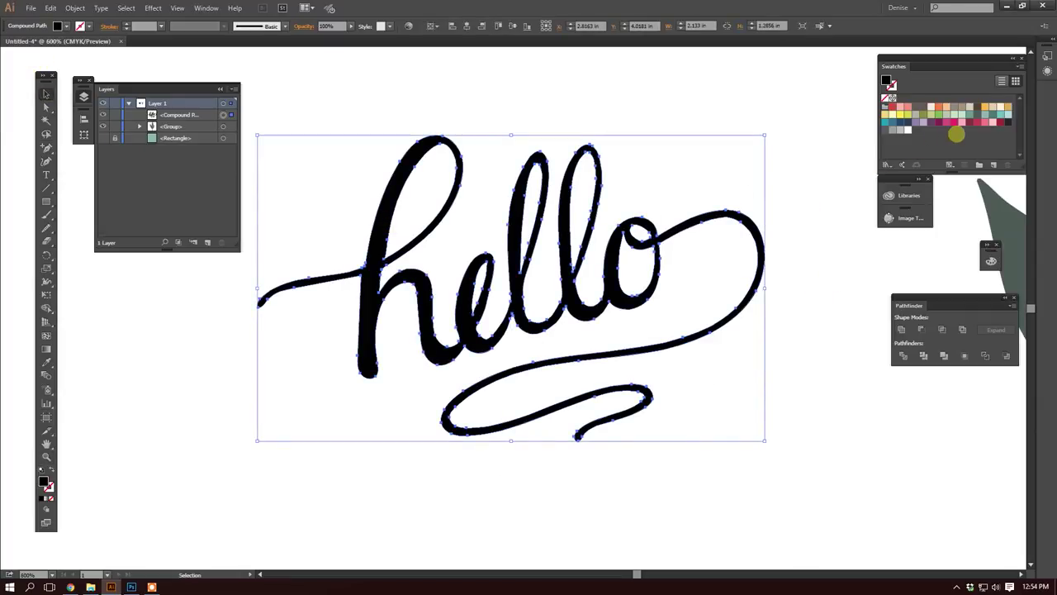
Step: Fill the lettering with the darker green sampled from the sprig's left leaf
key(space)
drag(767, 366, 513, 366)
click(47, 361)
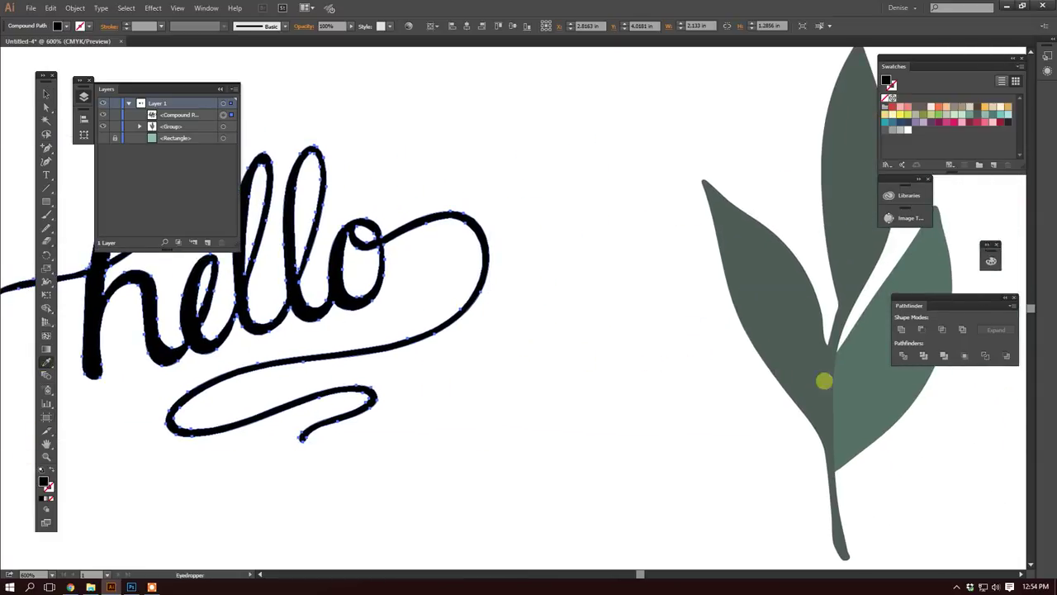
click(856, 379)
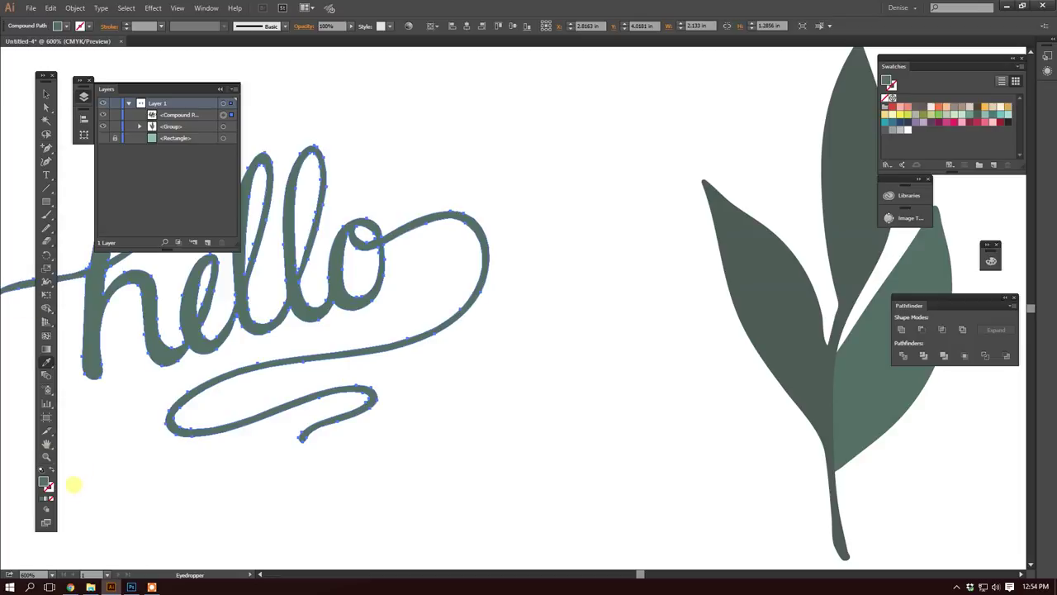
click(765, 280)
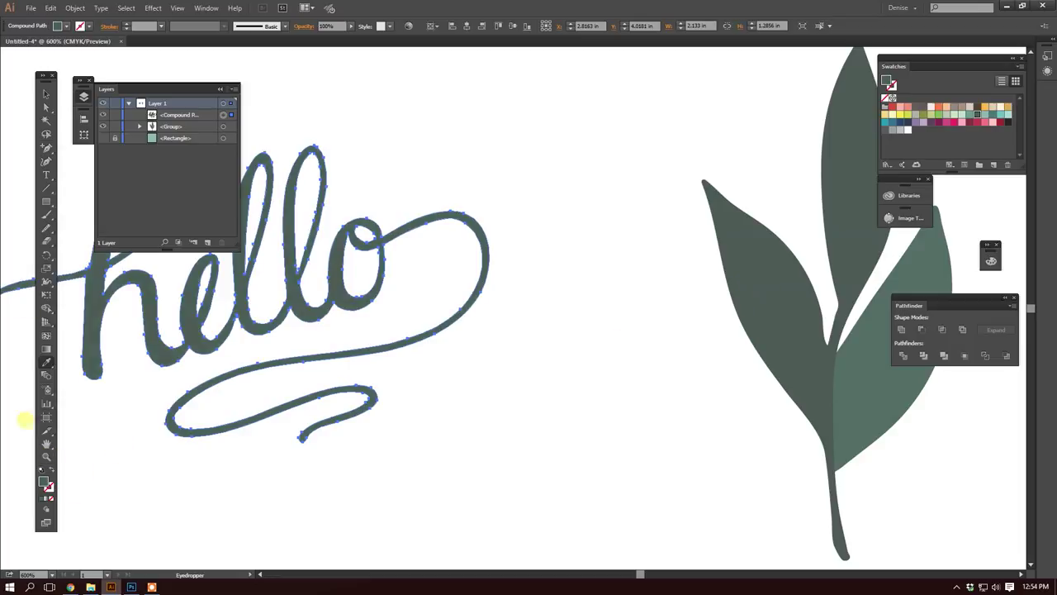
Step: Zoom out to show both the lettering and the leaf sprig
click(46, 457)
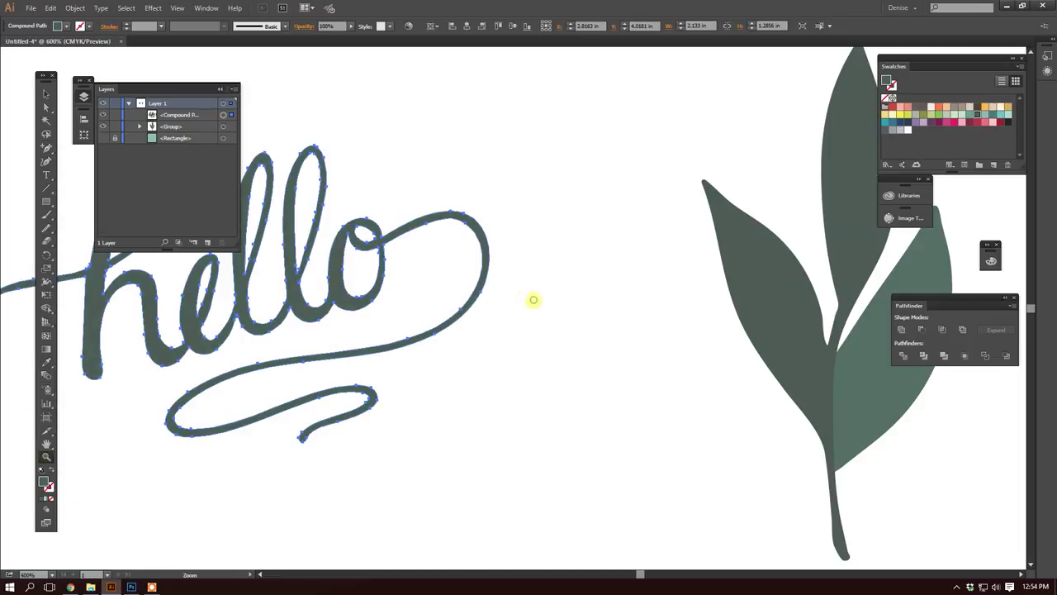
alt+click(534, 299)
alt+click(529, 335)
click(47, 95)
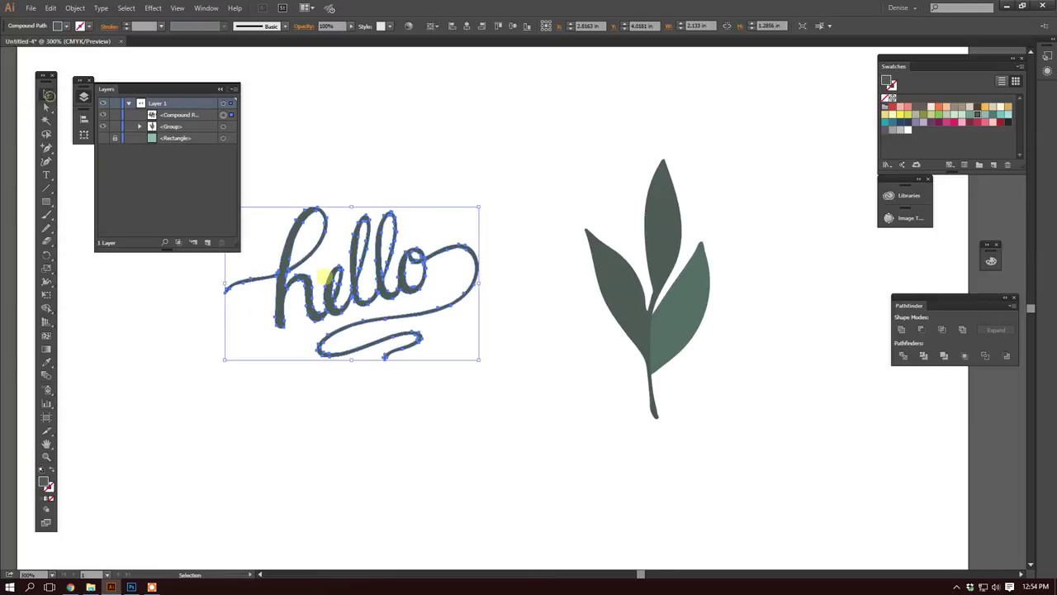
Step: Shift hello up-right, then rotate the sprig sideways, shrink it and place it under the swash
drag(329, 285, 448, 263)
click(620, 303)
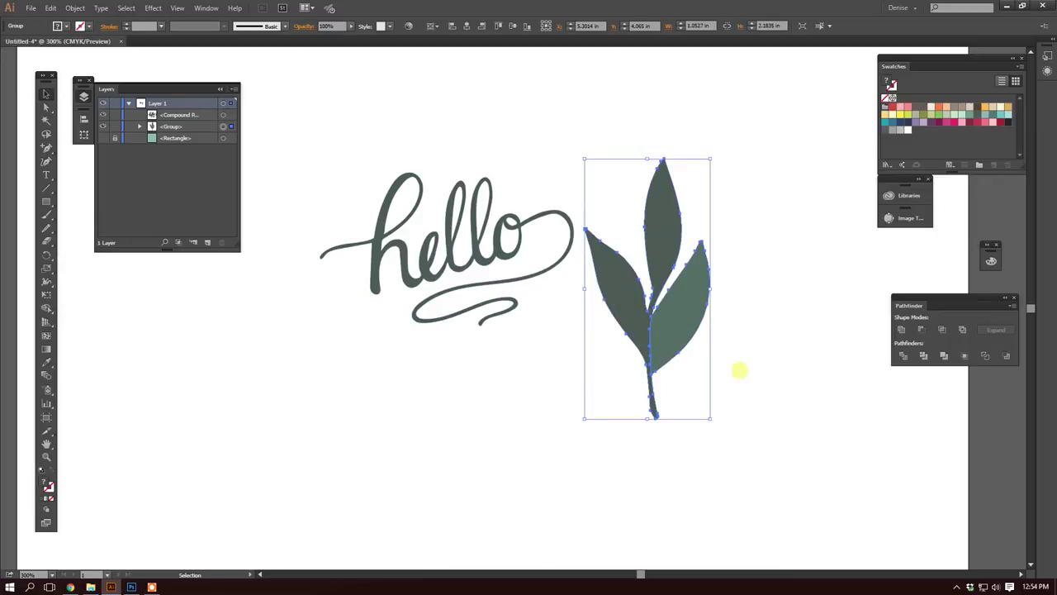
drag(715, 421, 521, 342)
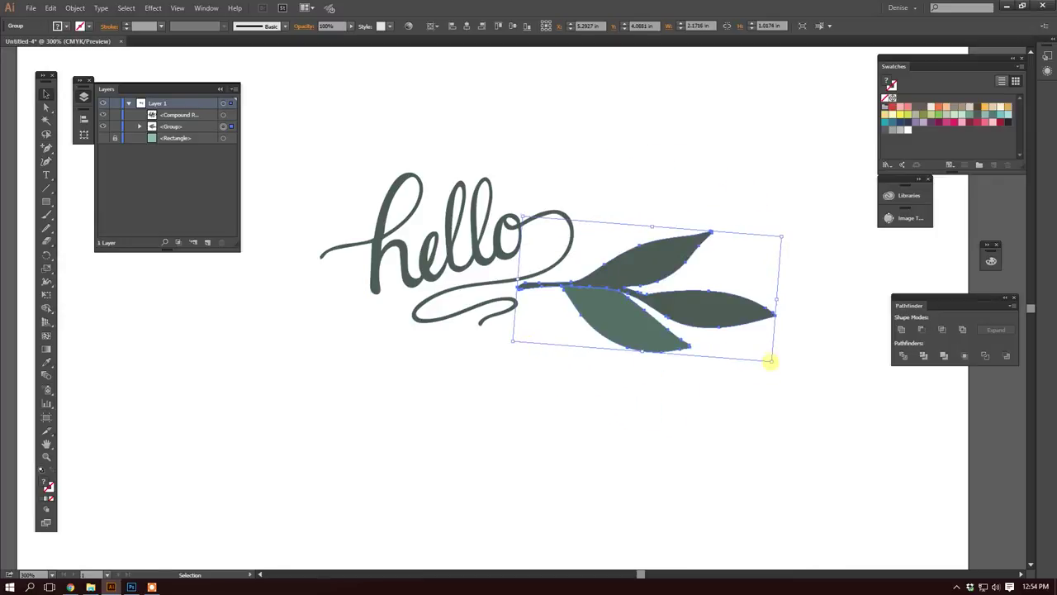
drag(770, 361, 605, 301)
drag(568, 248, 548, 308)
click(648, 324)
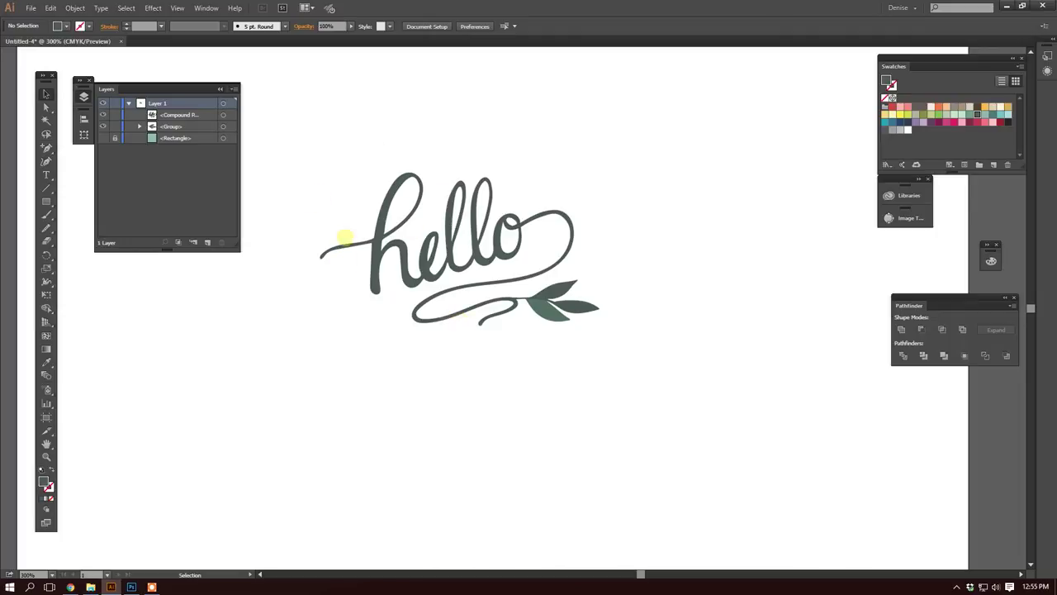
click(46, 456)
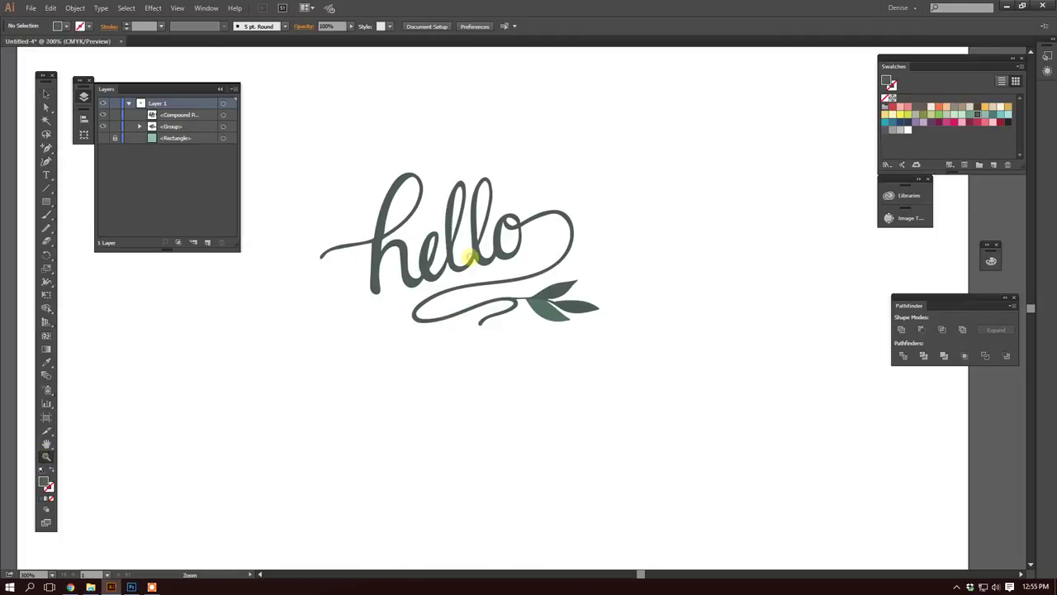
alt+click(470, 257)
click(504, 297)
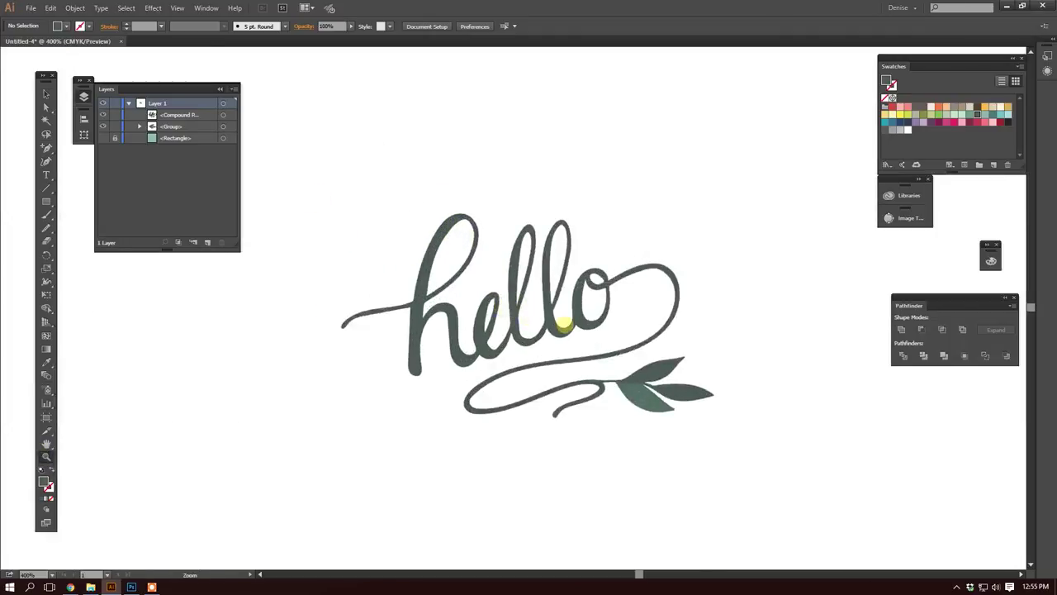
click(45, 92)
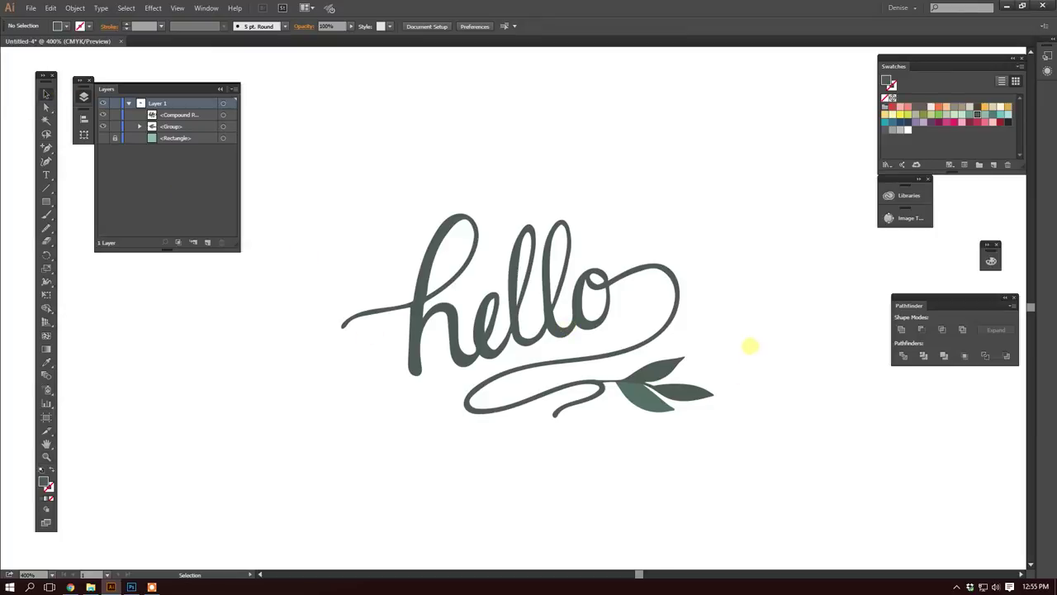